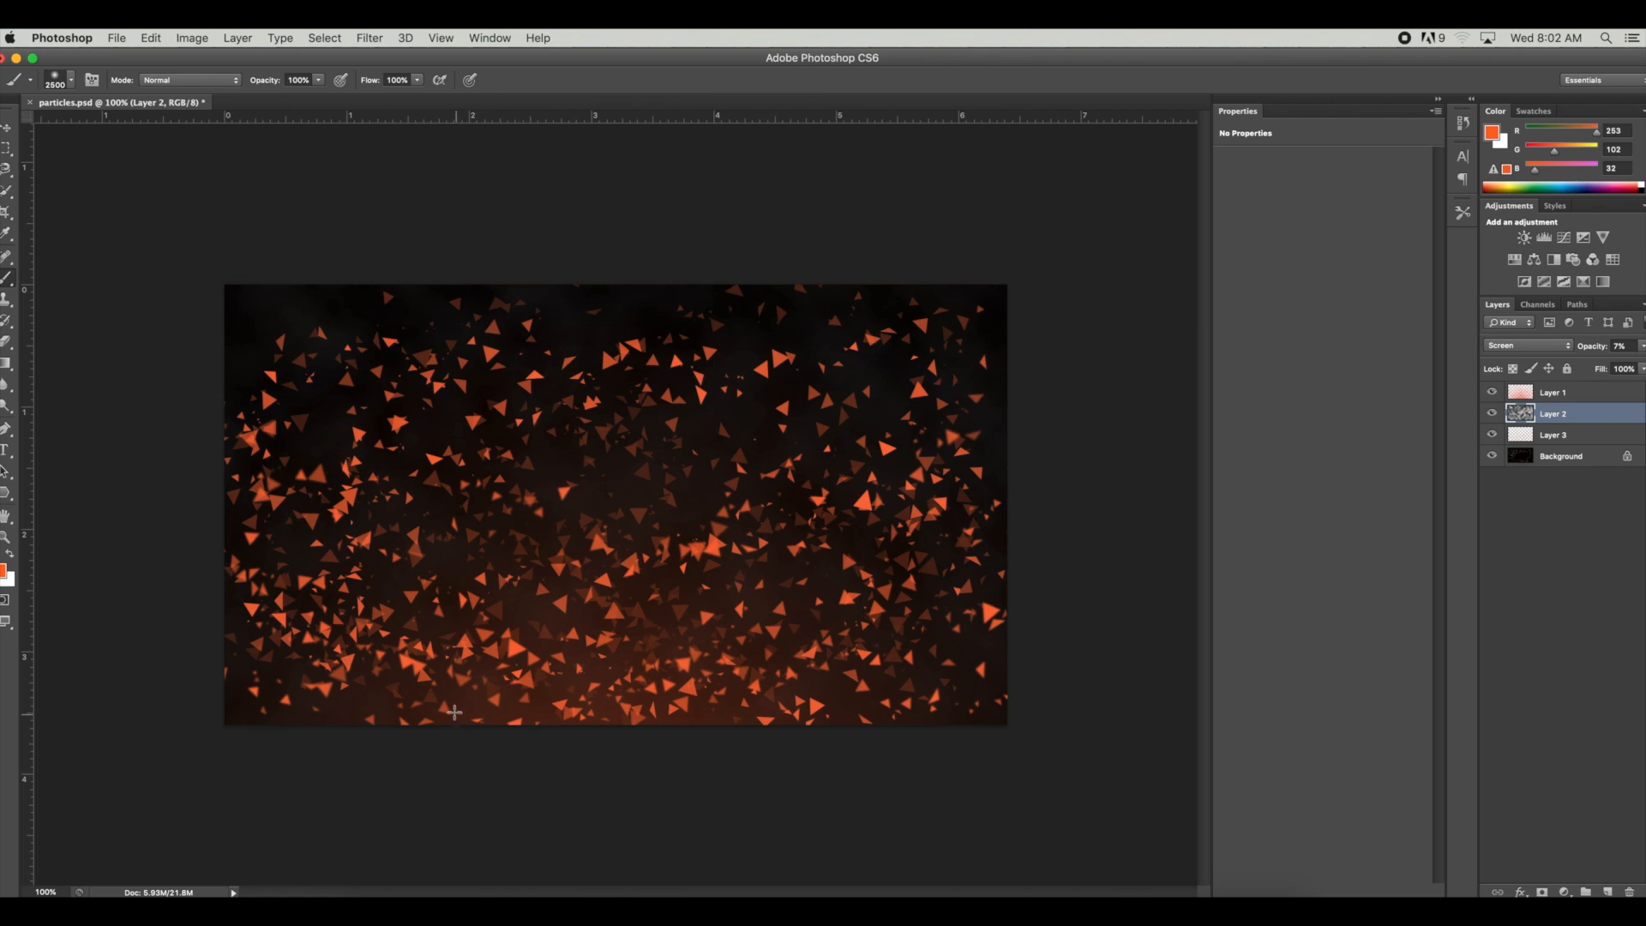
# Step: Create a new 1920 × 1080 pixel RGB document at 300 pixels/inch with a white background
pyautogui.click(115, 38)
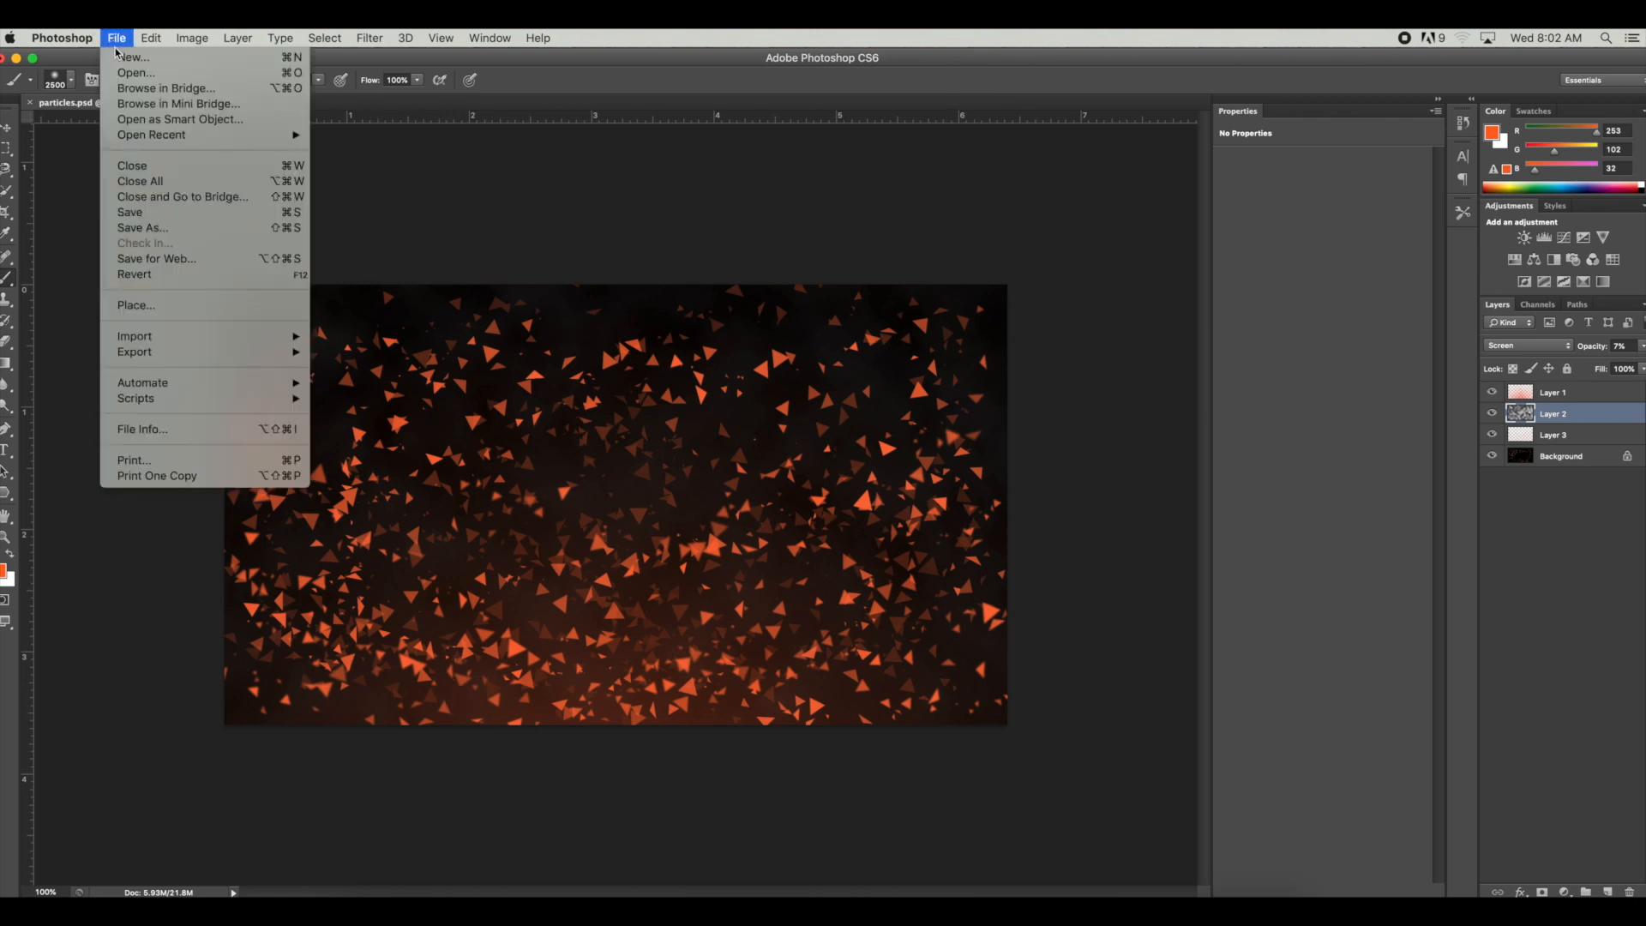
pyautogui.click(130, 56)
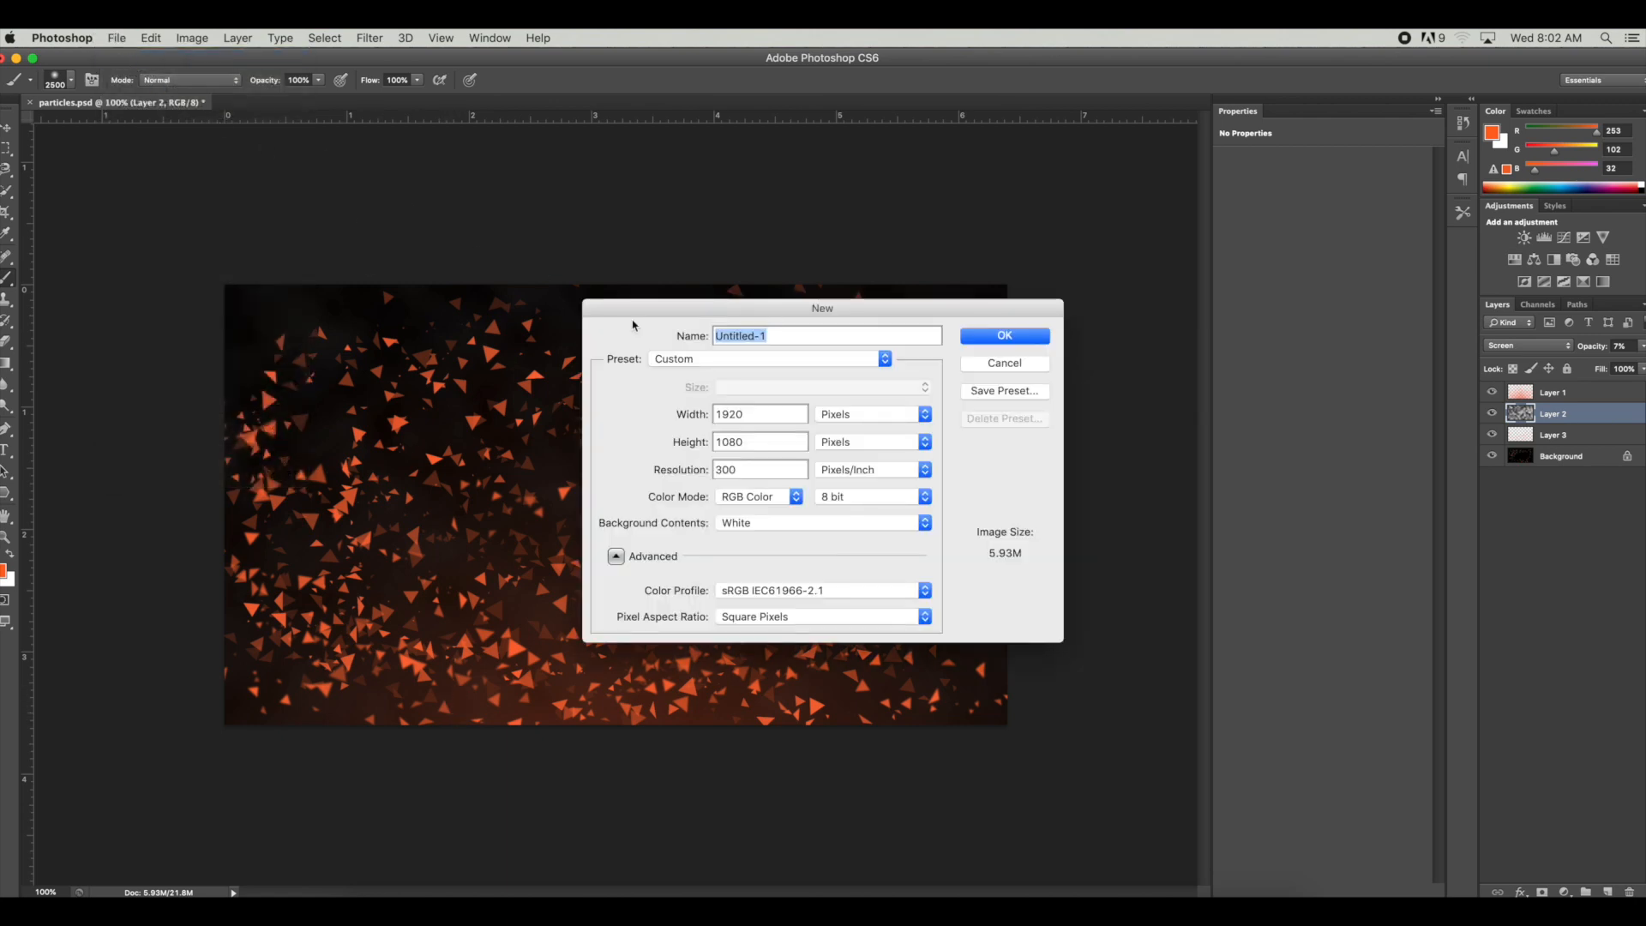
pyautogui.doubleClick(718, 413)
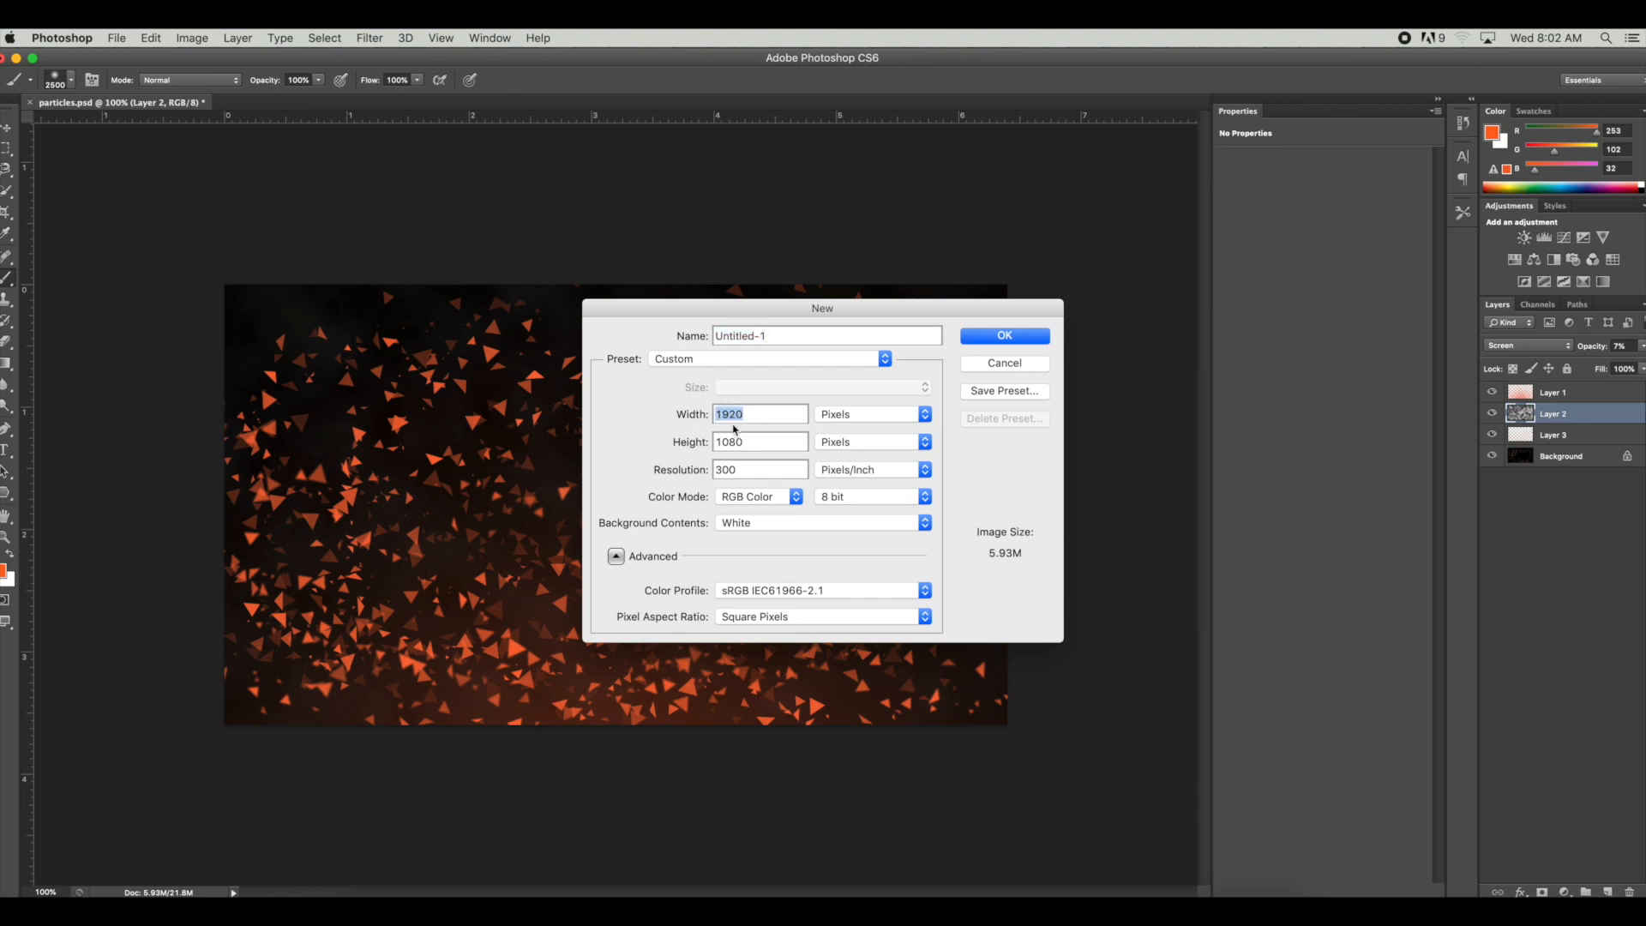
pyautogui.doubleClick(718, 441)
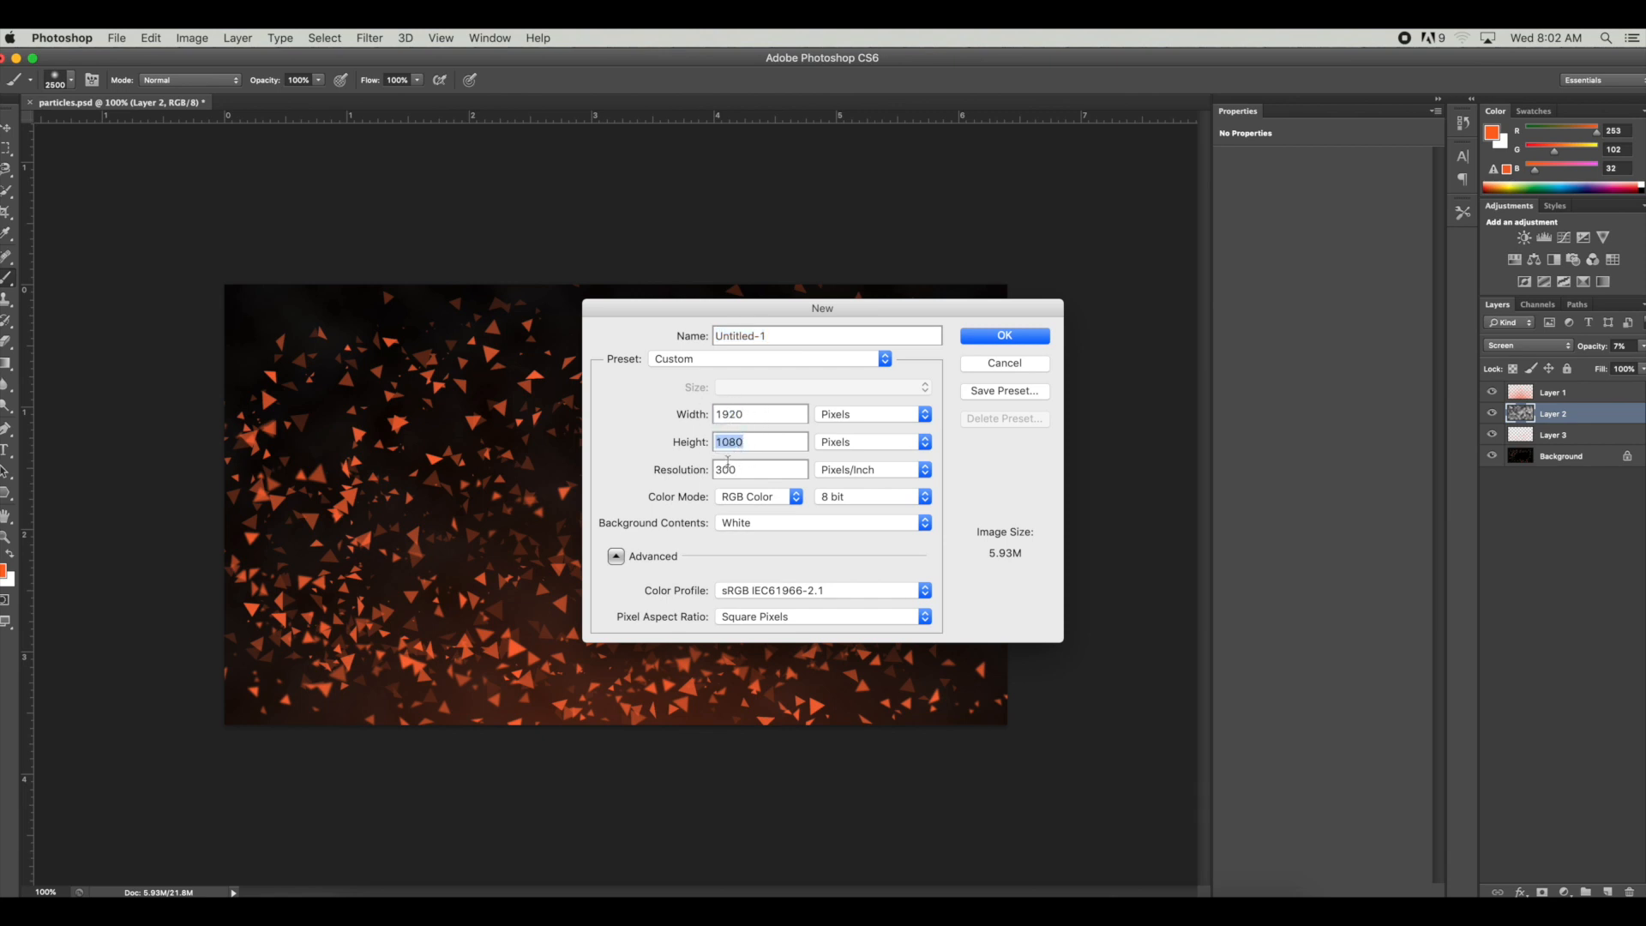
pyautogui.click(982, 342)
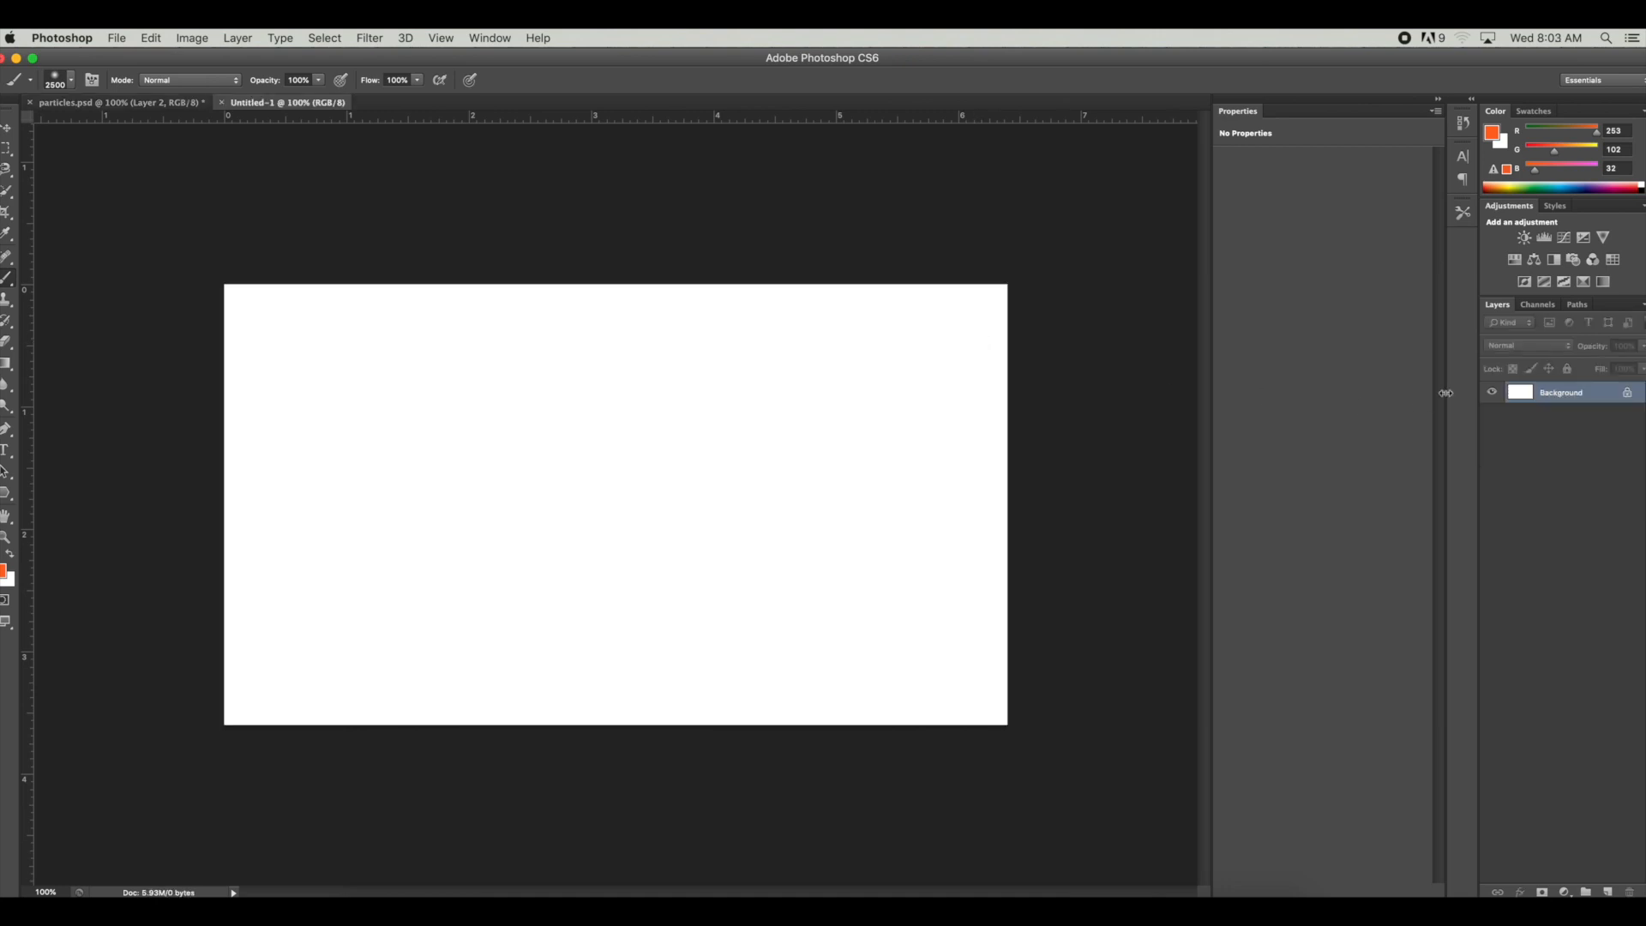
# Step: Convert the locked Background into the regular layer Layer 0 and invert its white fill to black
pyautogui.doubleClick(1606, 394)
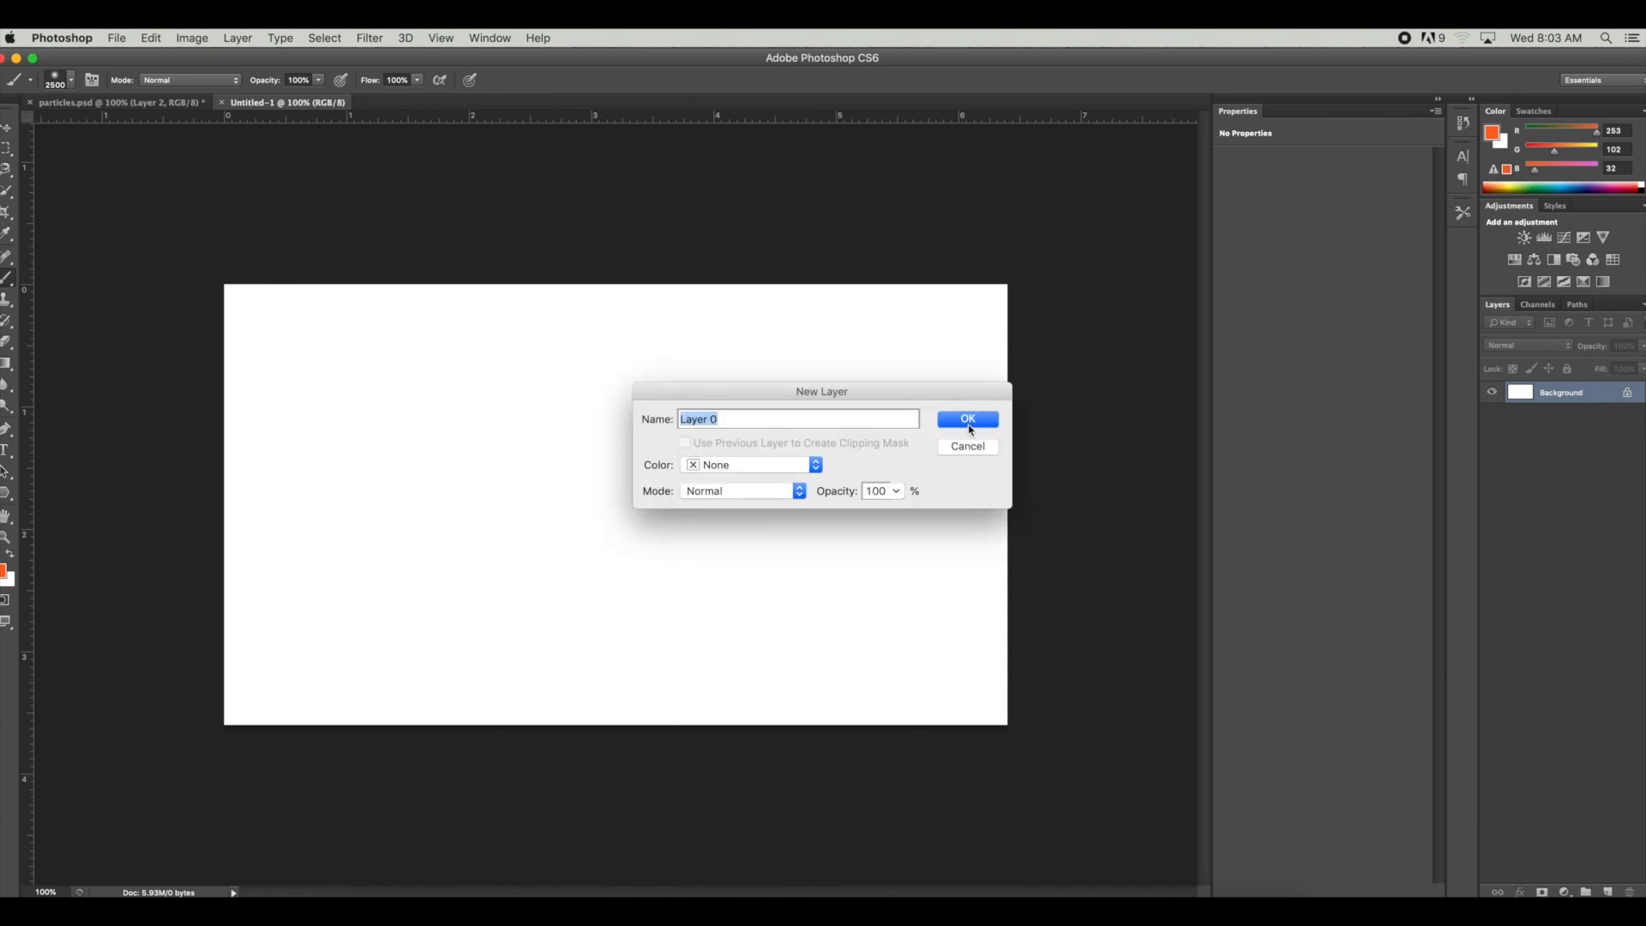
pyautogui.click(970, 421)
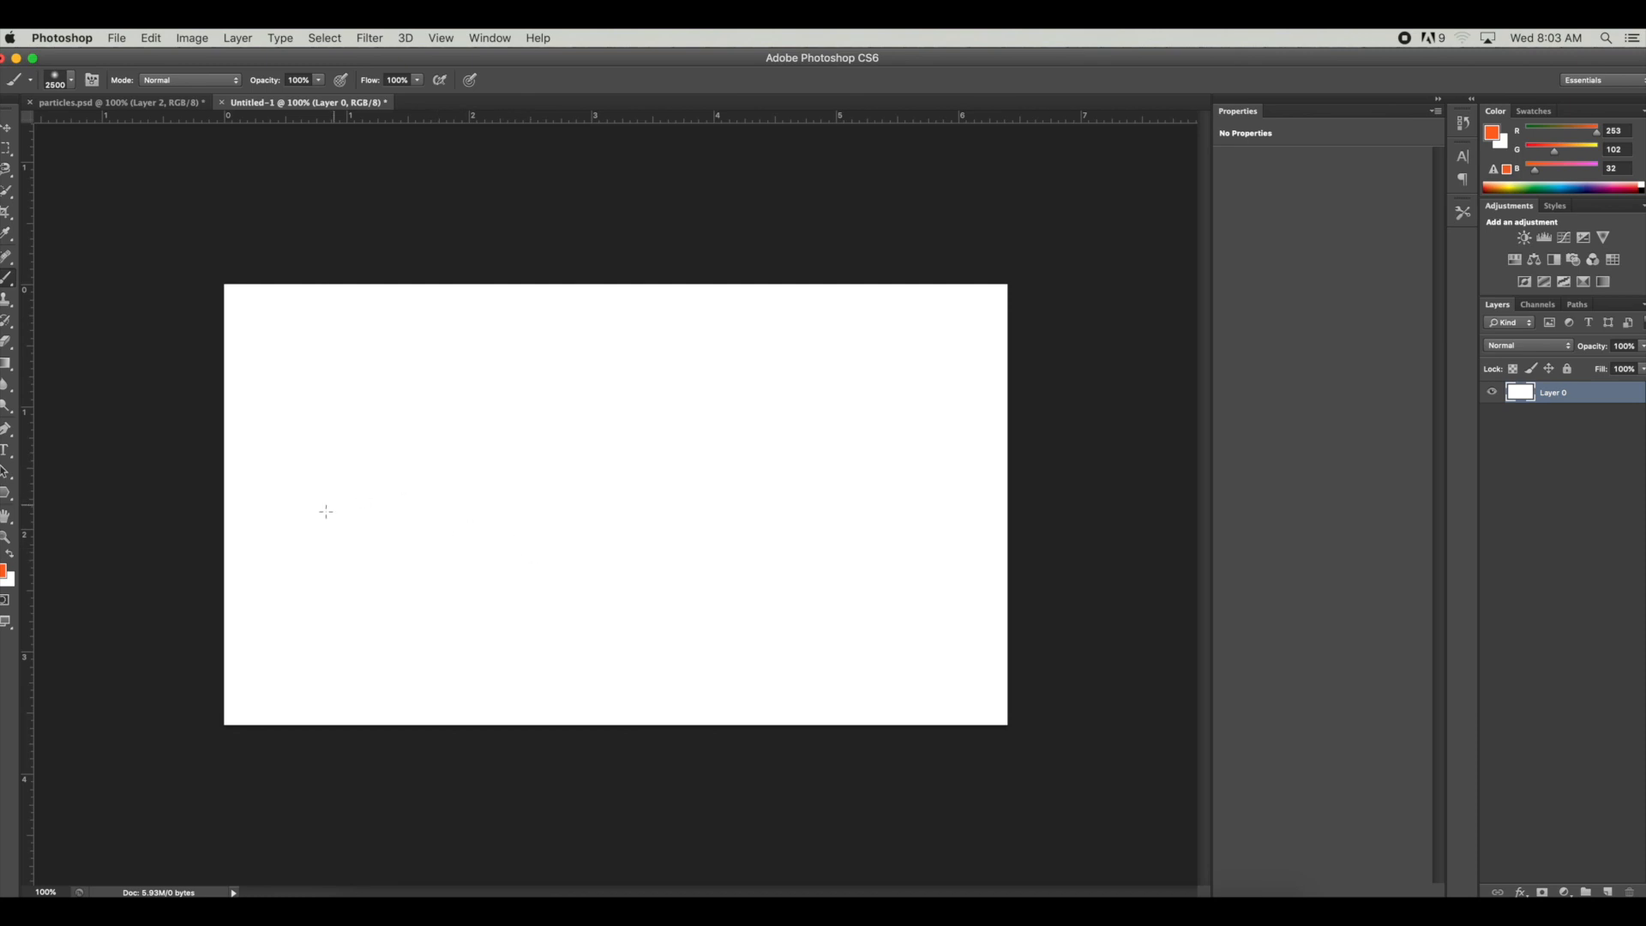
pyautogui.press('super+i')
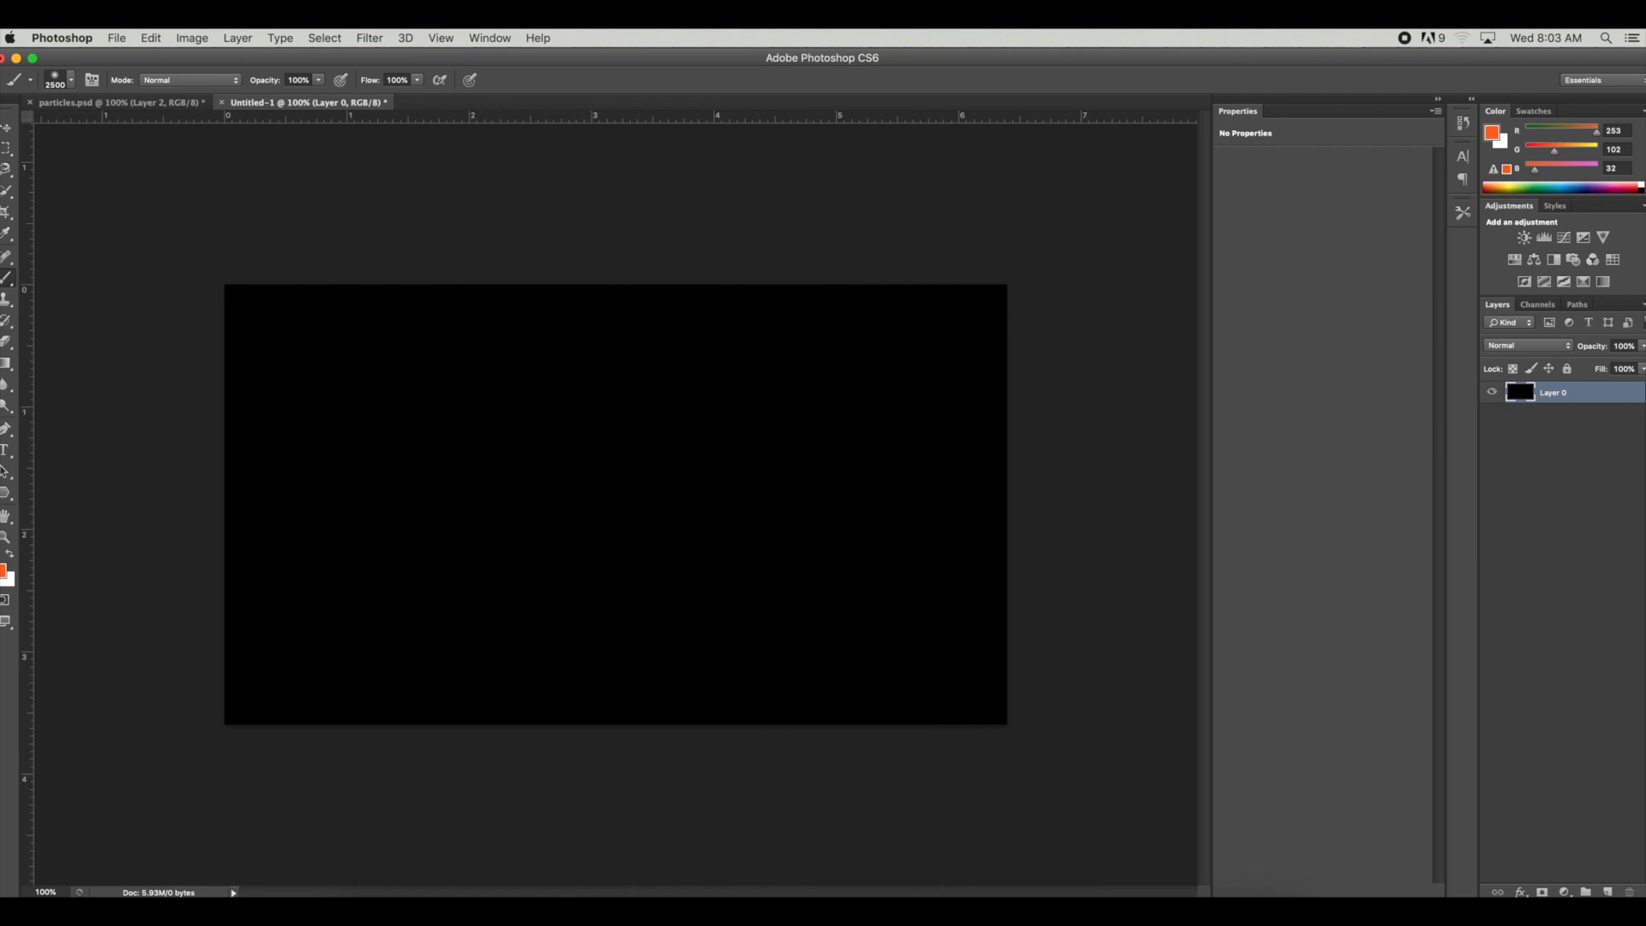
# Step: Check the finished particles.psd for reference, then add a new layer above the black one with orange fd6620 as the foreground color
pyautogui.click(106, 102)
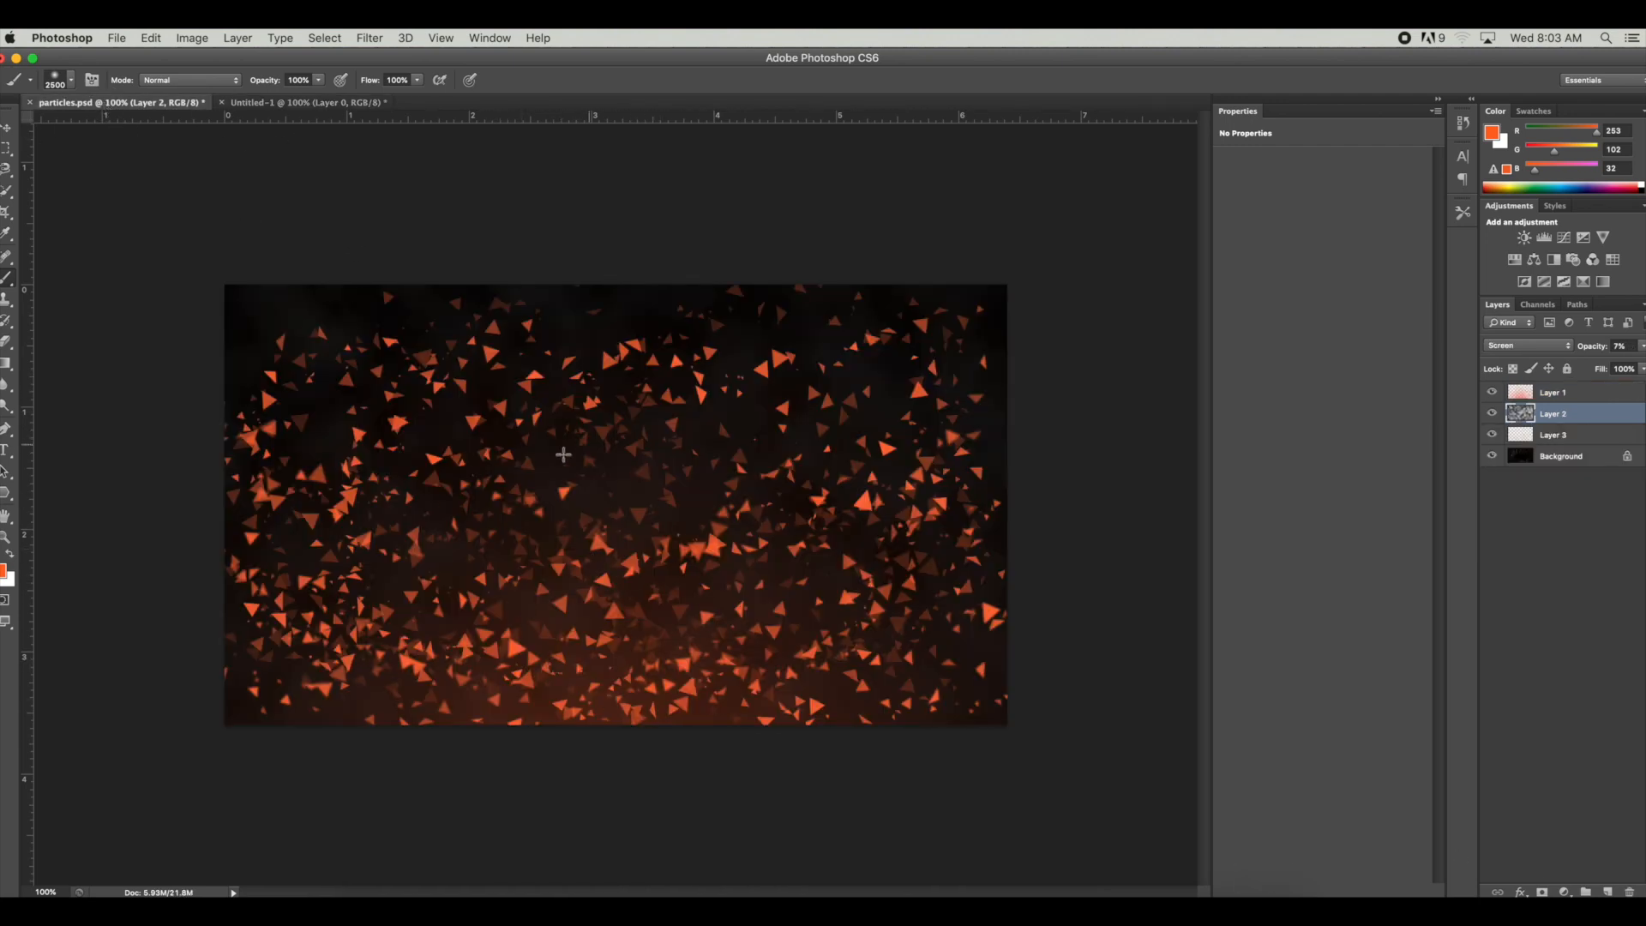
pyautogui.click(341, 102)
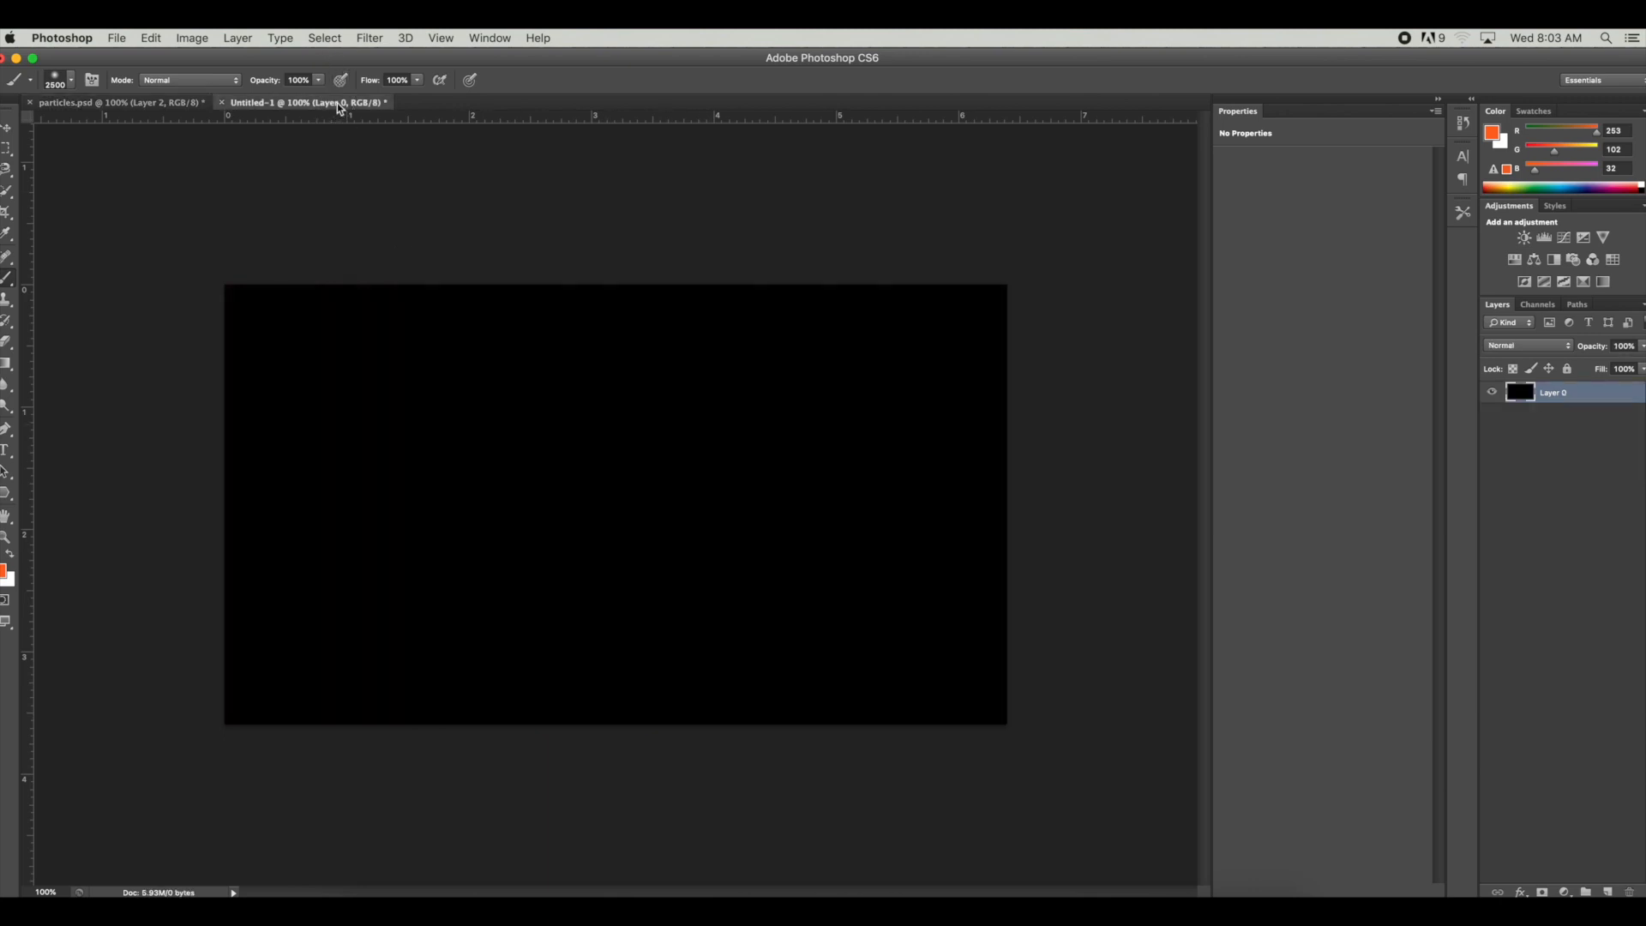
pyautogui.click(1607, 893)
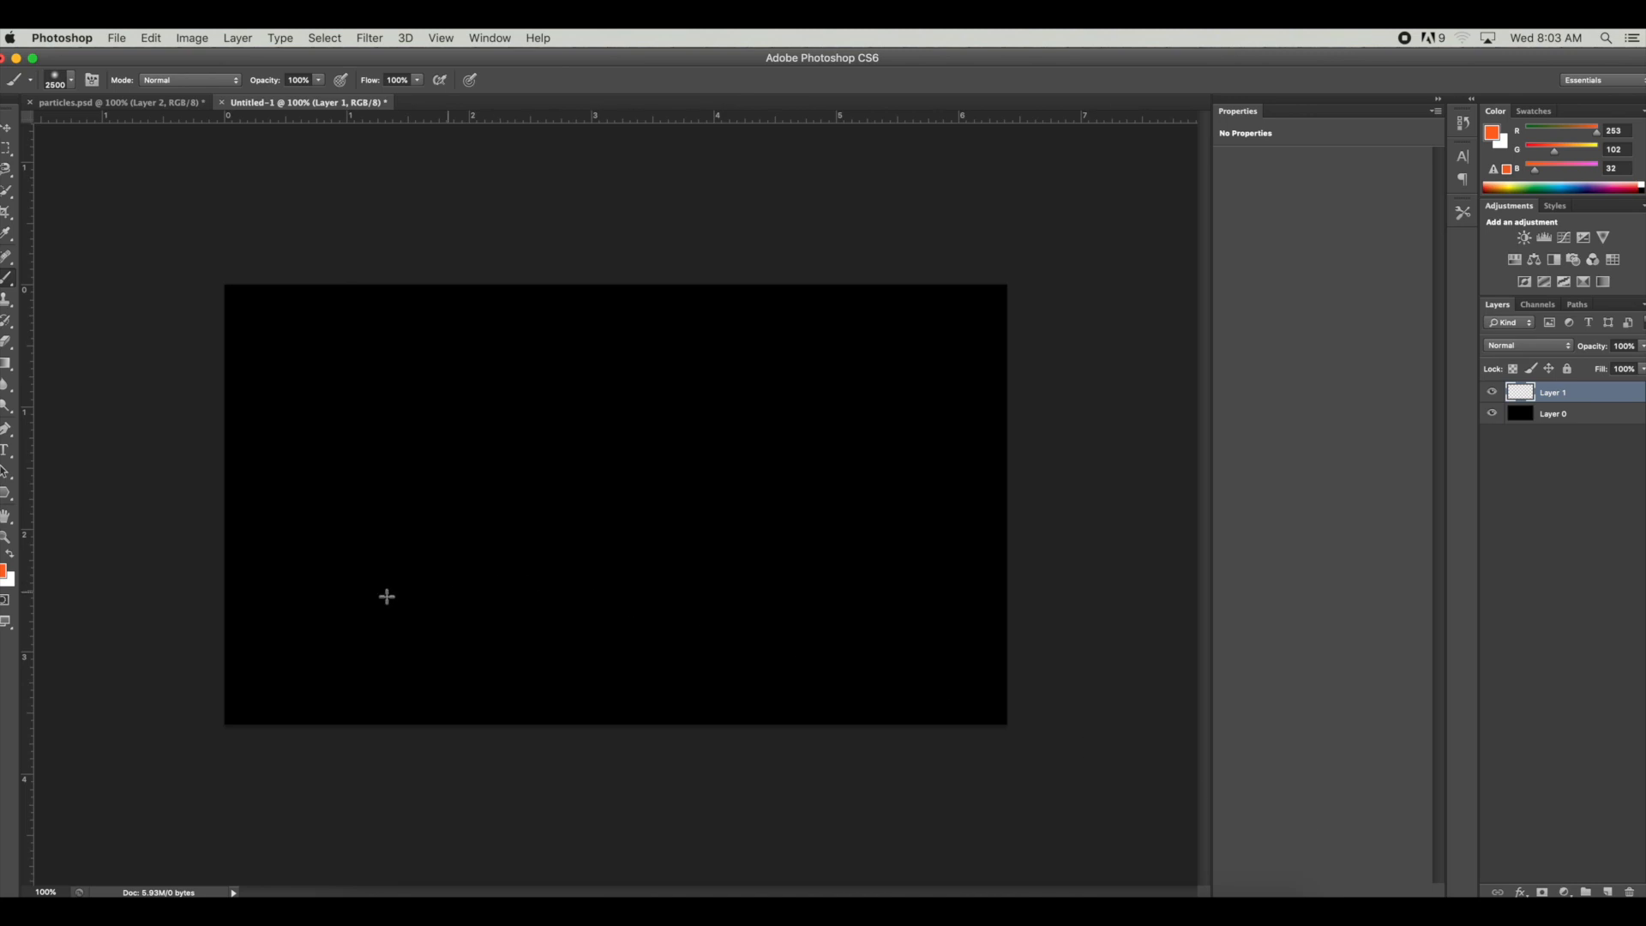
pyautogui.click(4, 572)
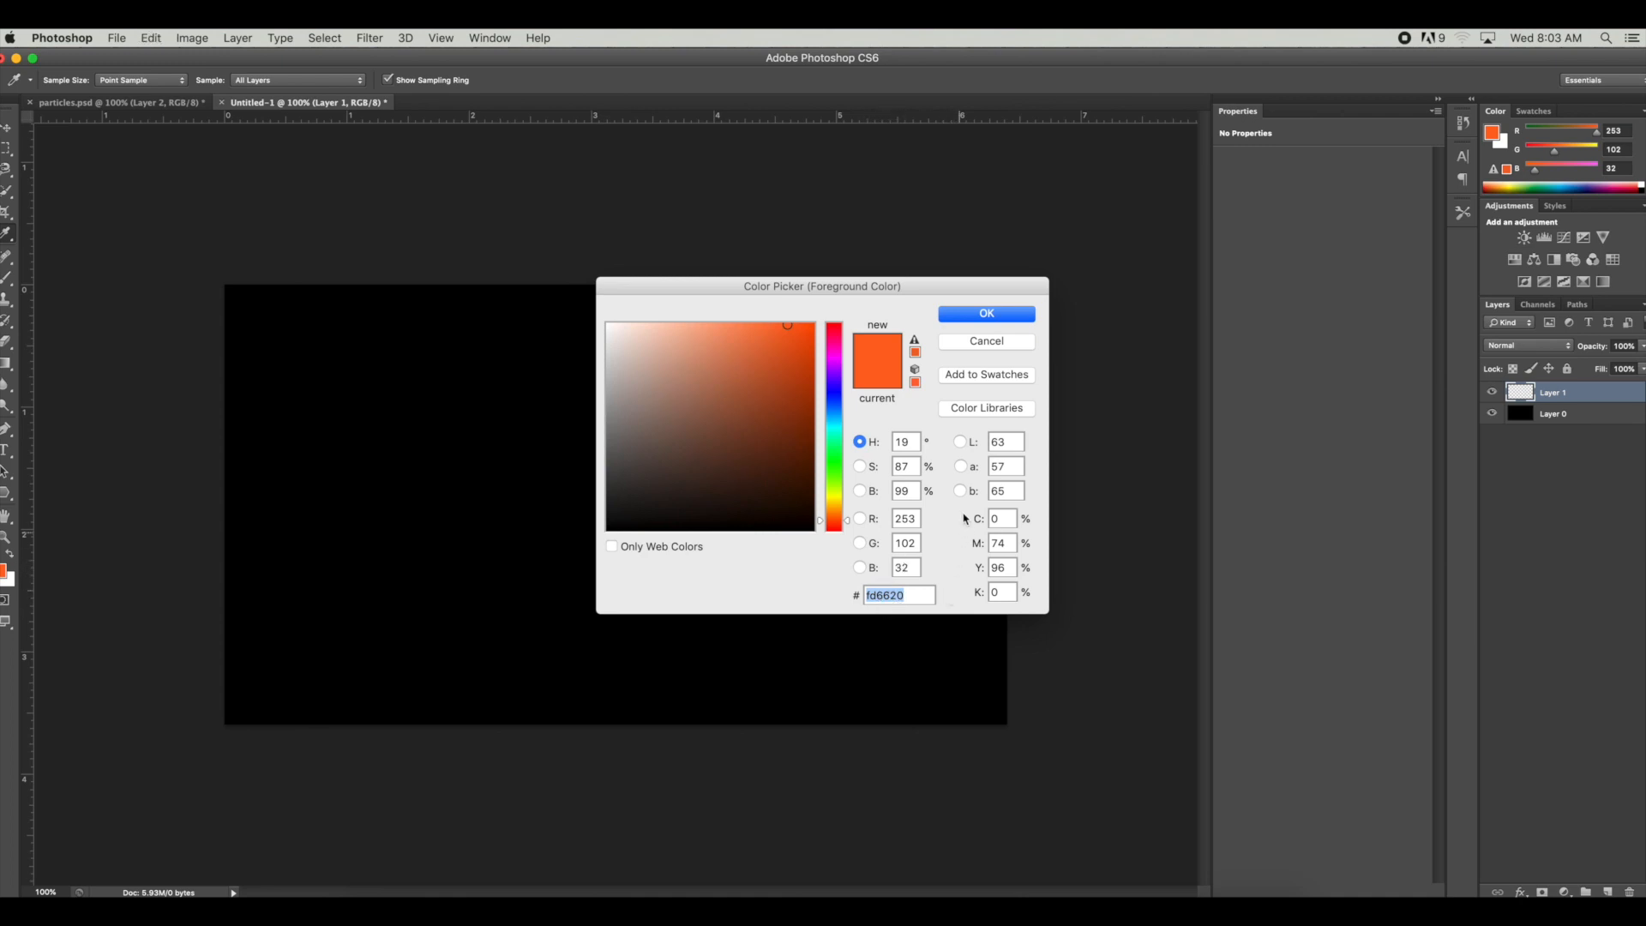
pyautogui.click(986, 315)
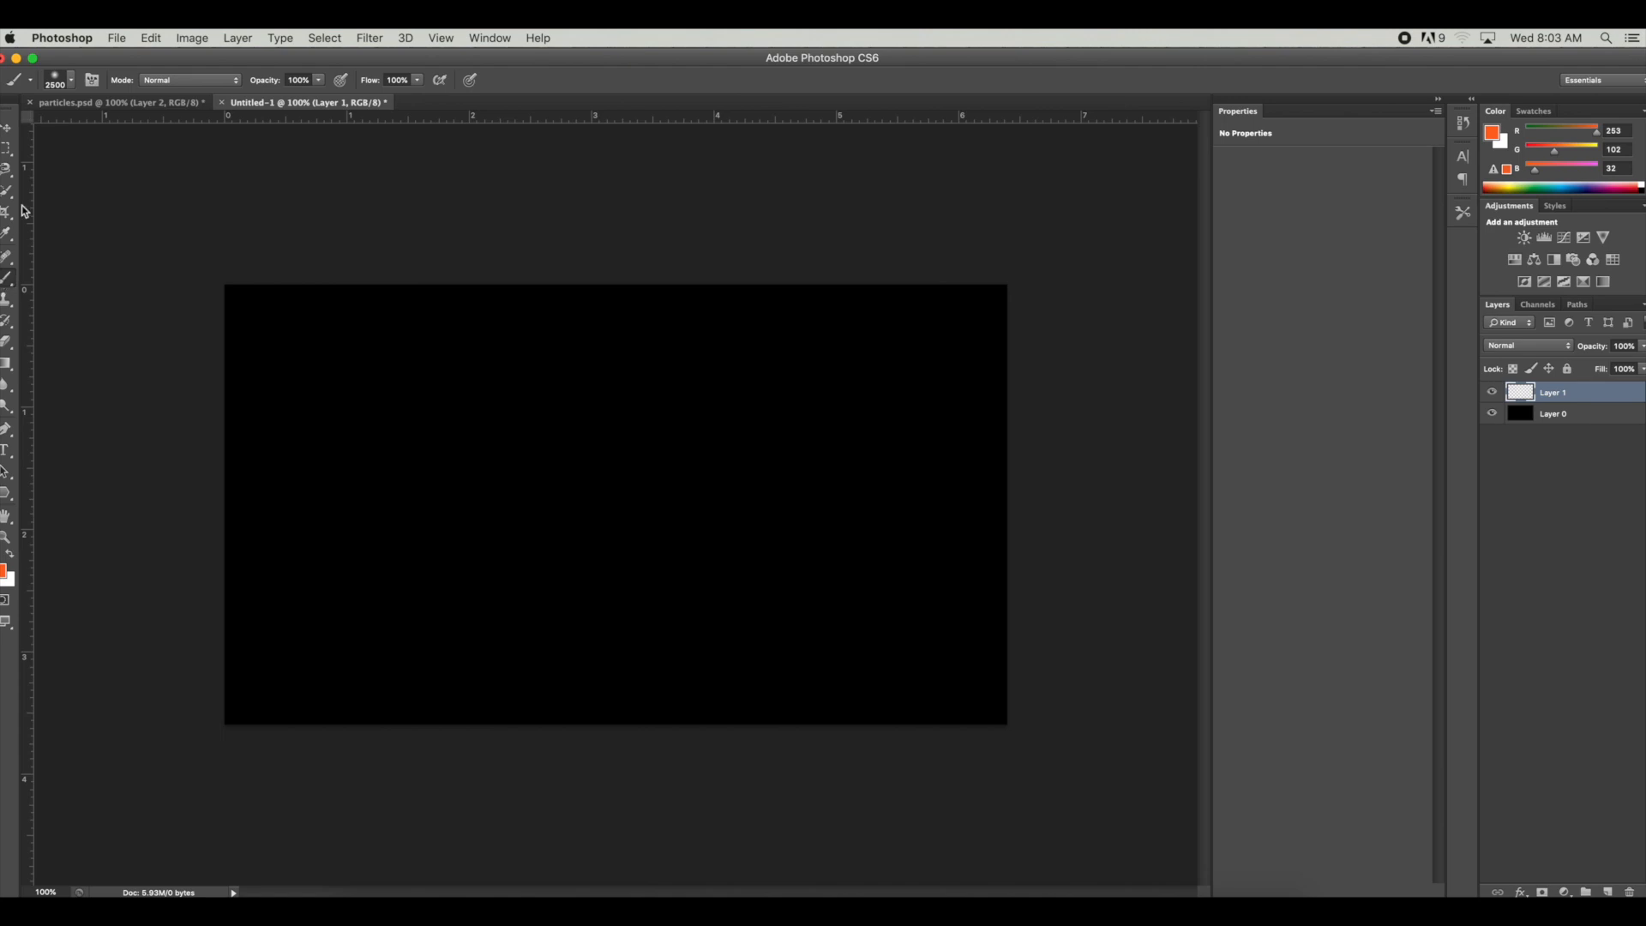
# Step: Paint one orange glow centered just below the canvas's lower edge with a 2500 px soft round brush at 0% hardness
pyautogui.click(71, 81)
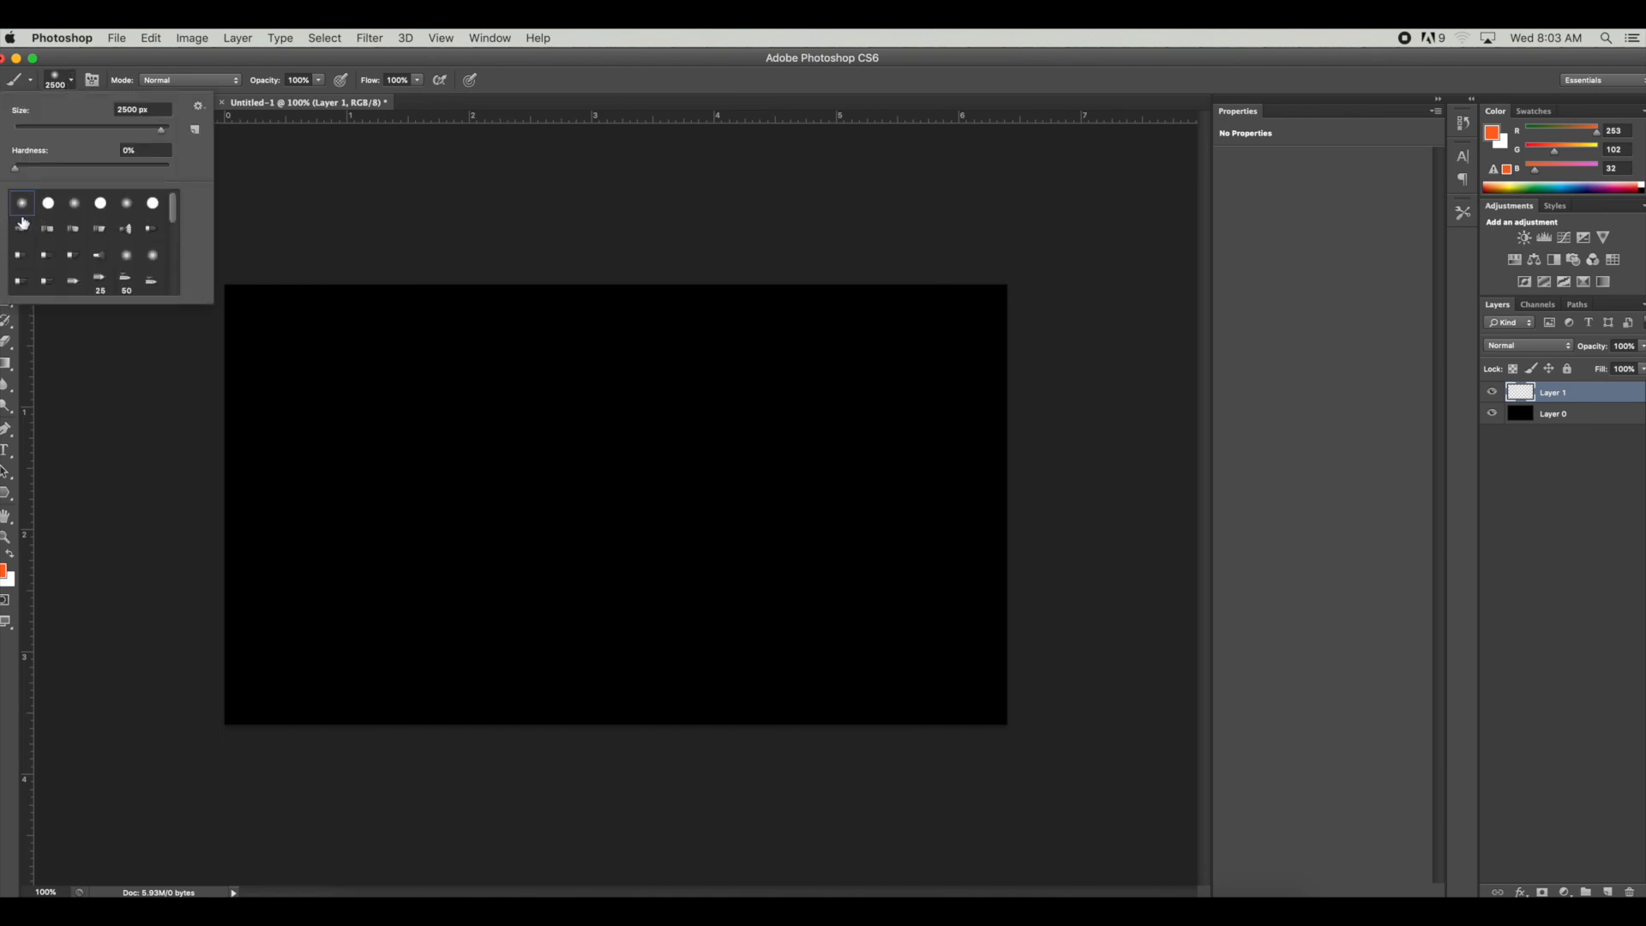
pyautogui.moveTo(169, 215)
pyautogui.mouseDown()
pyautogui.moveTo(191, 271)
pyautogui.moveTo(175, 199)
pyautogui.mouseUp()
pyautogui.click(278, 170)
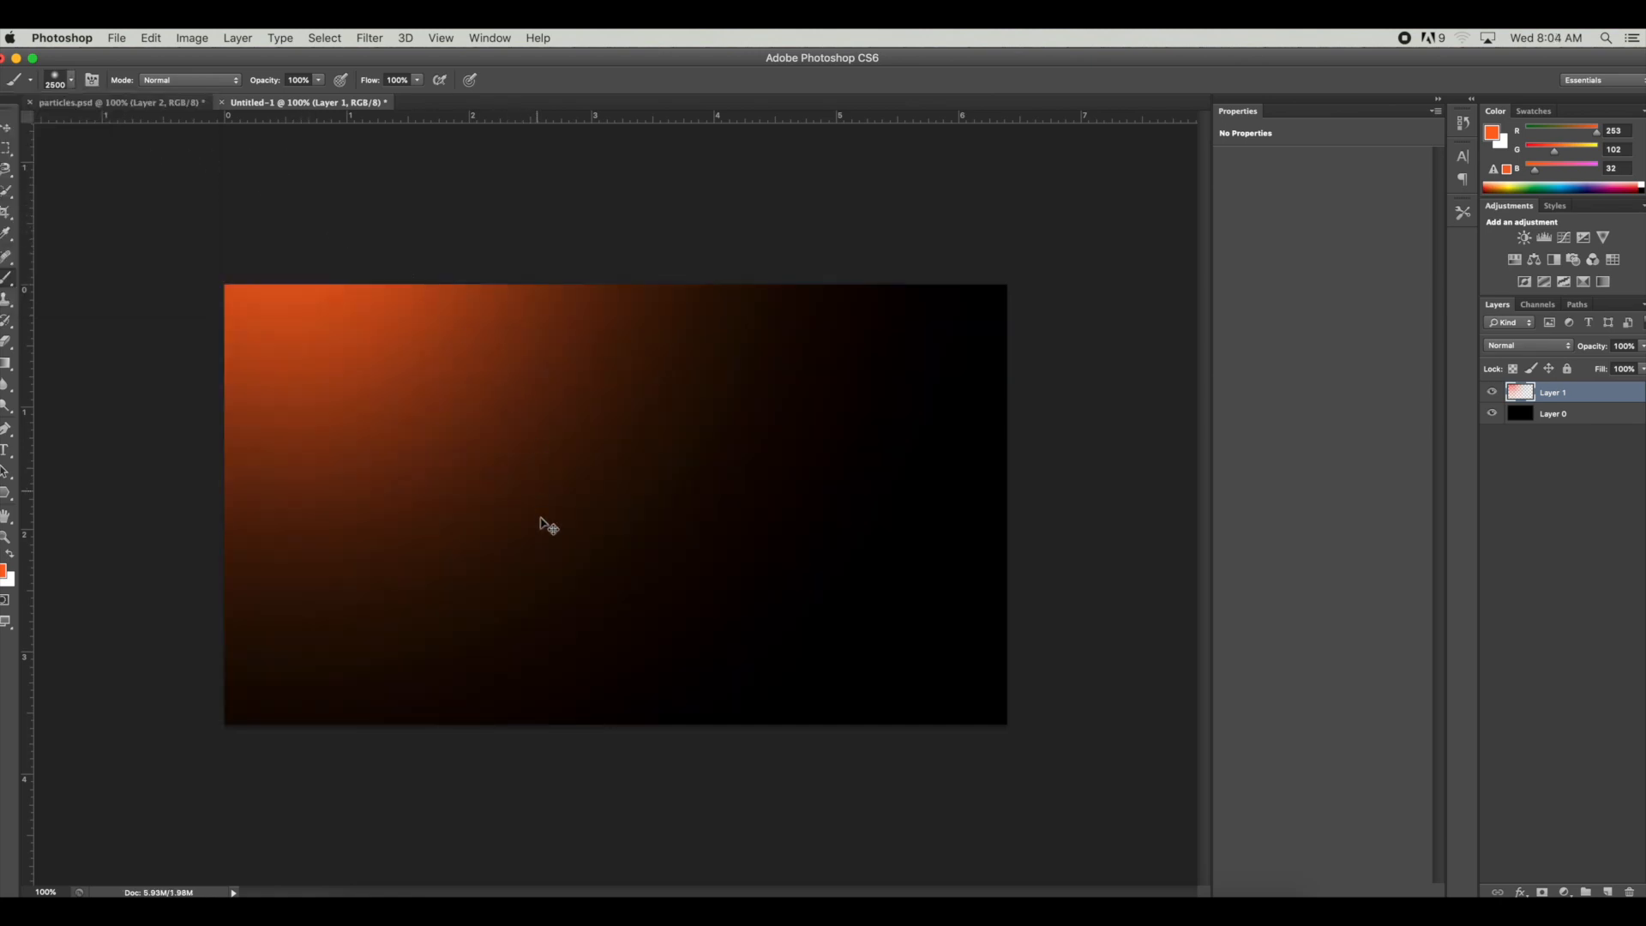
pyautogui.press('super+z')
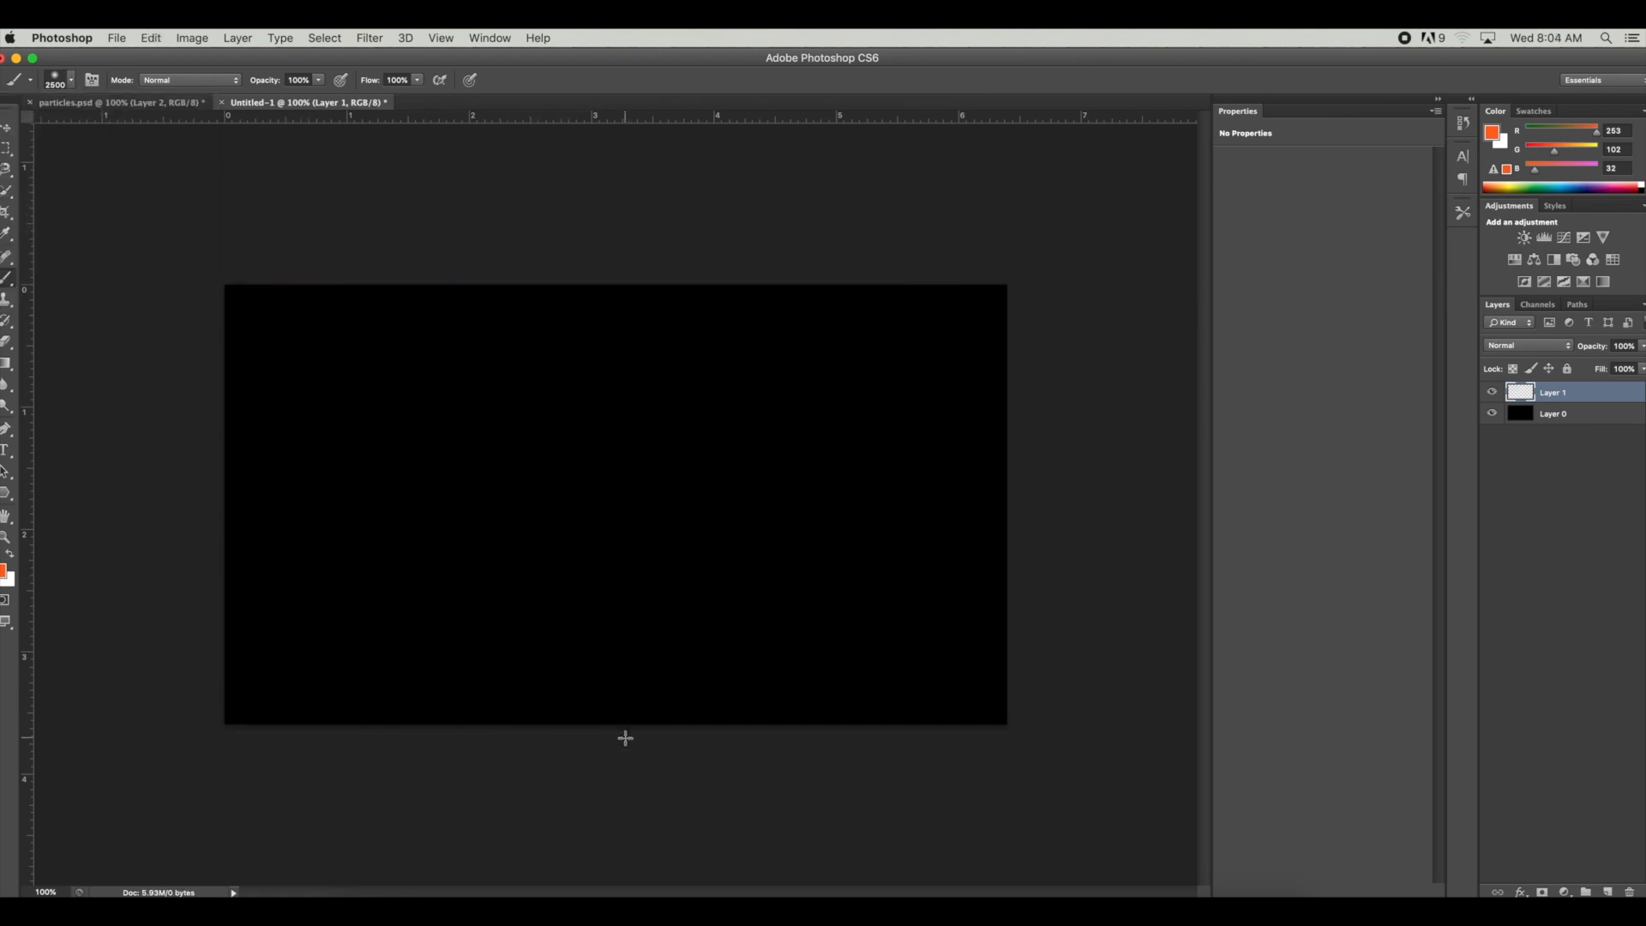
pyautogui.click(607, 789)
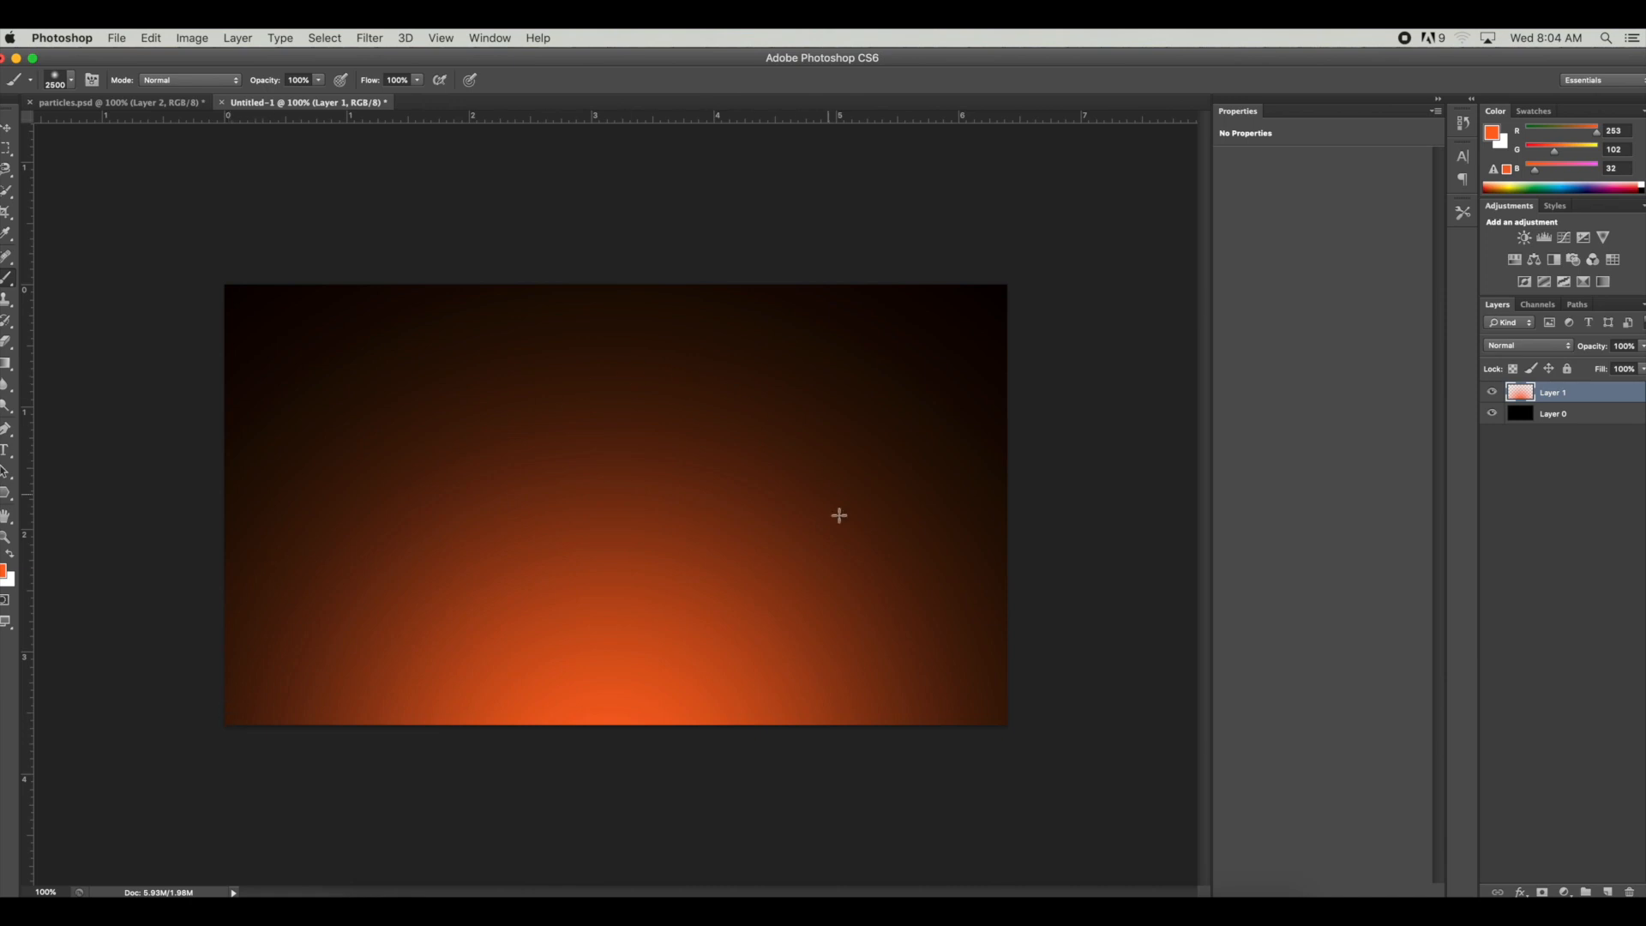
# Step: Lower the opacity of the orange glow layer to 50% and deselect the layer
pyautogui.click(1642, 346)
pyautogui.moveTo(1641, 364); pyautogui.dragTo(1609, 390)
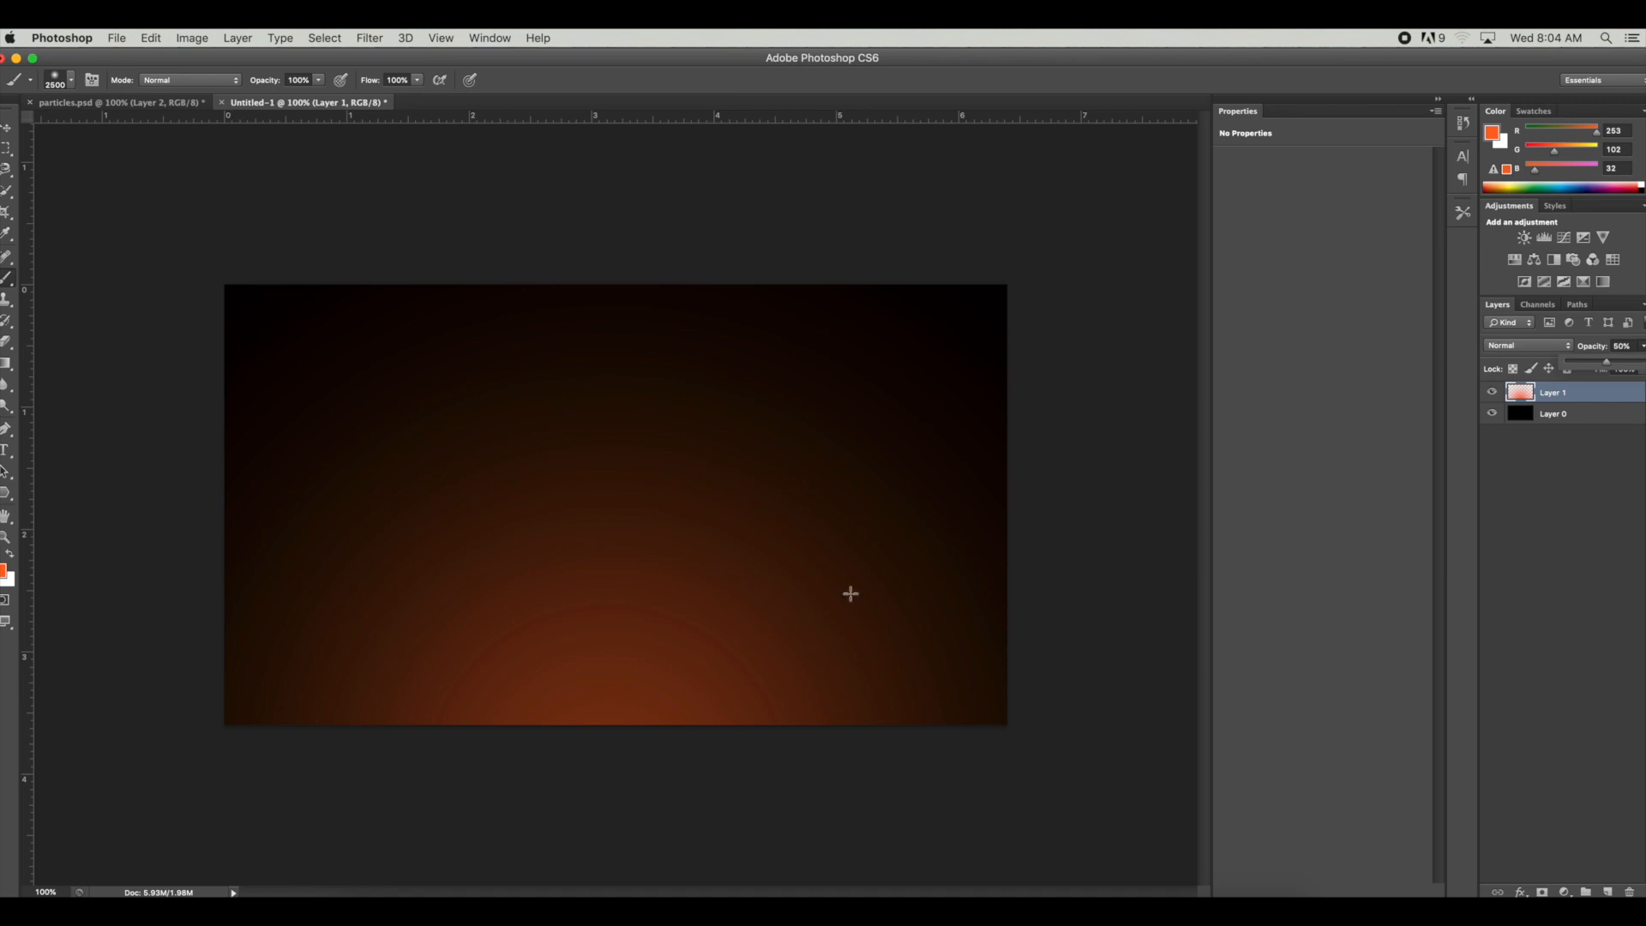
pyautogui.click(1593, 481)
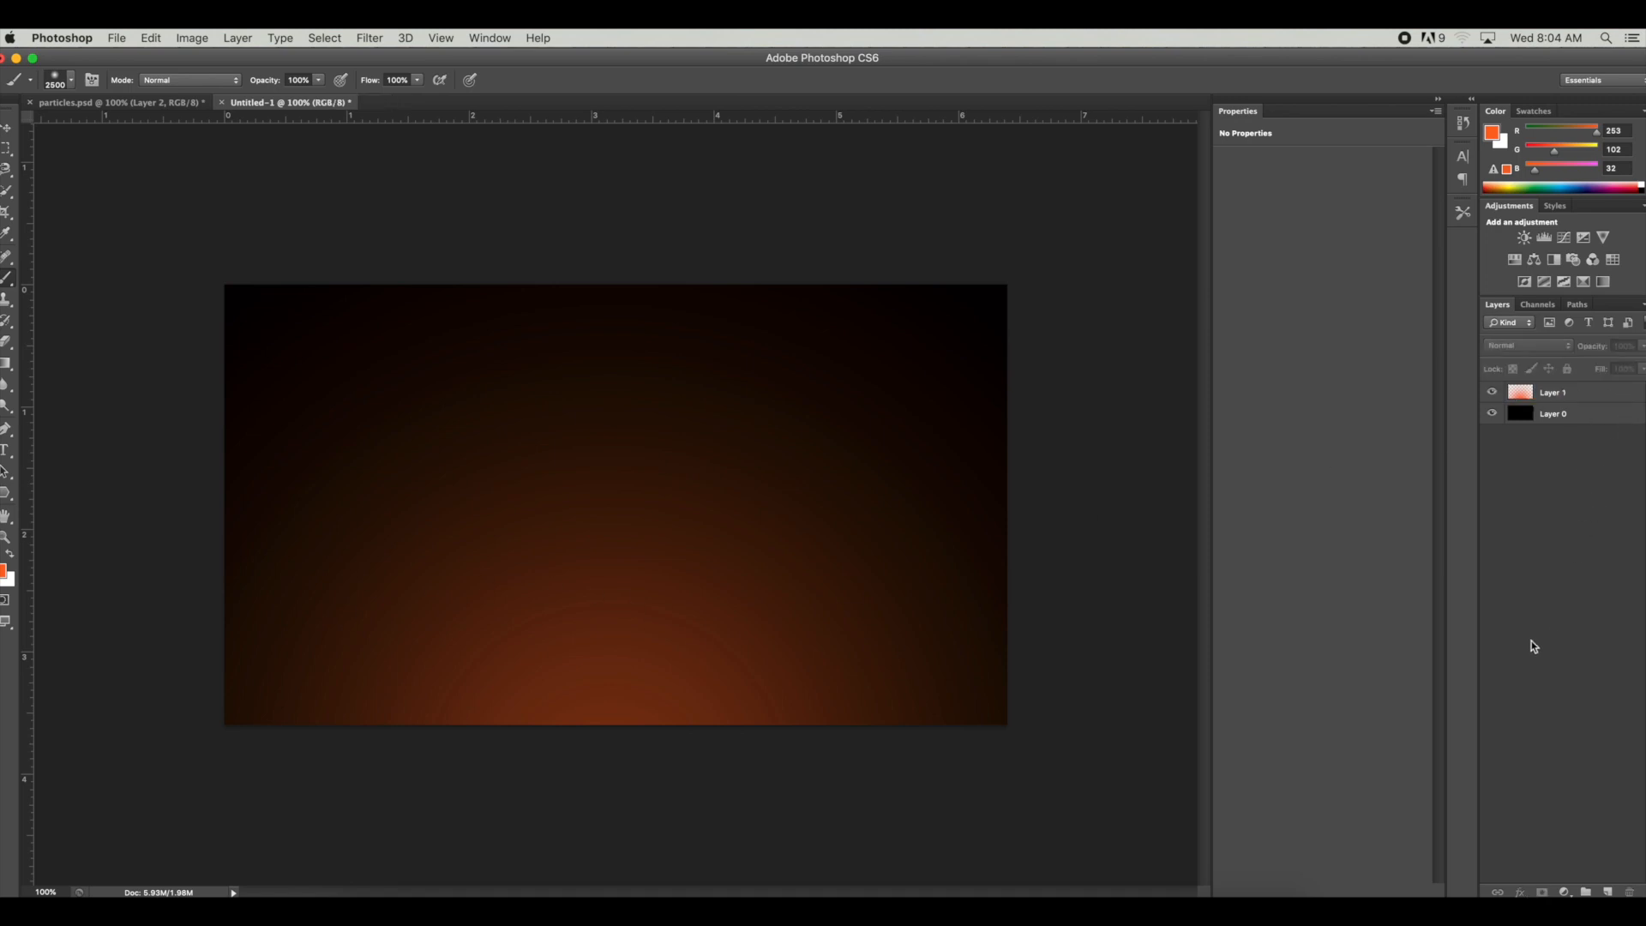
# Step: Add a new layer above the glow and fill it with the Clouds filter using the default black and white colors
pyautogui.click(1608, 892)
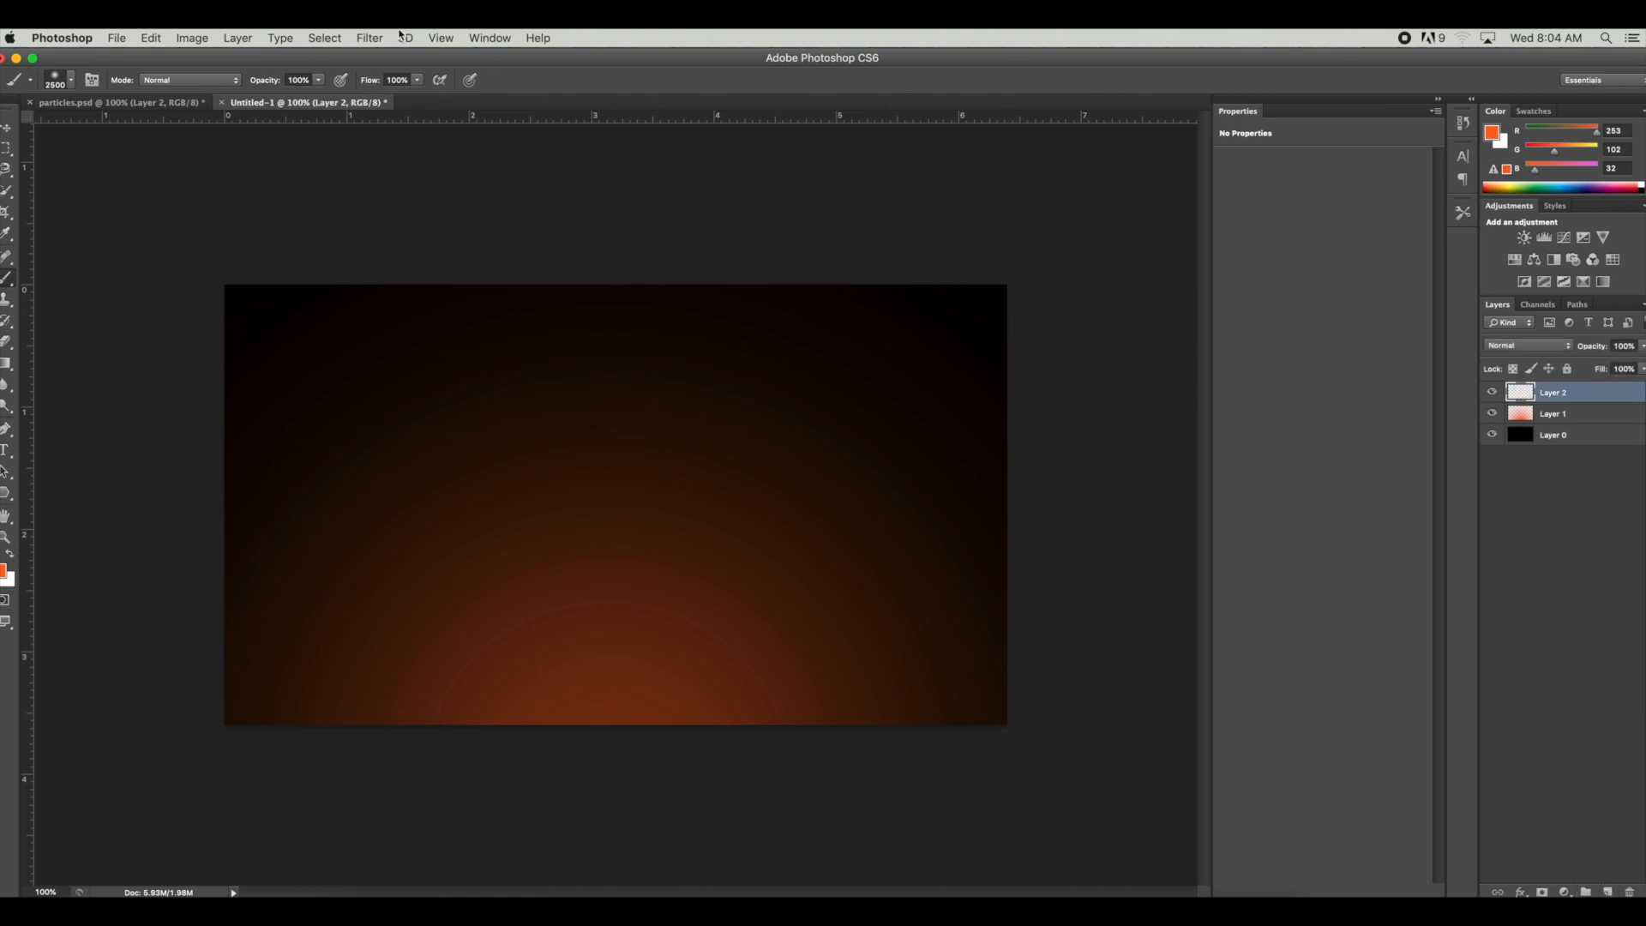
pyautogui.click(165, 104)
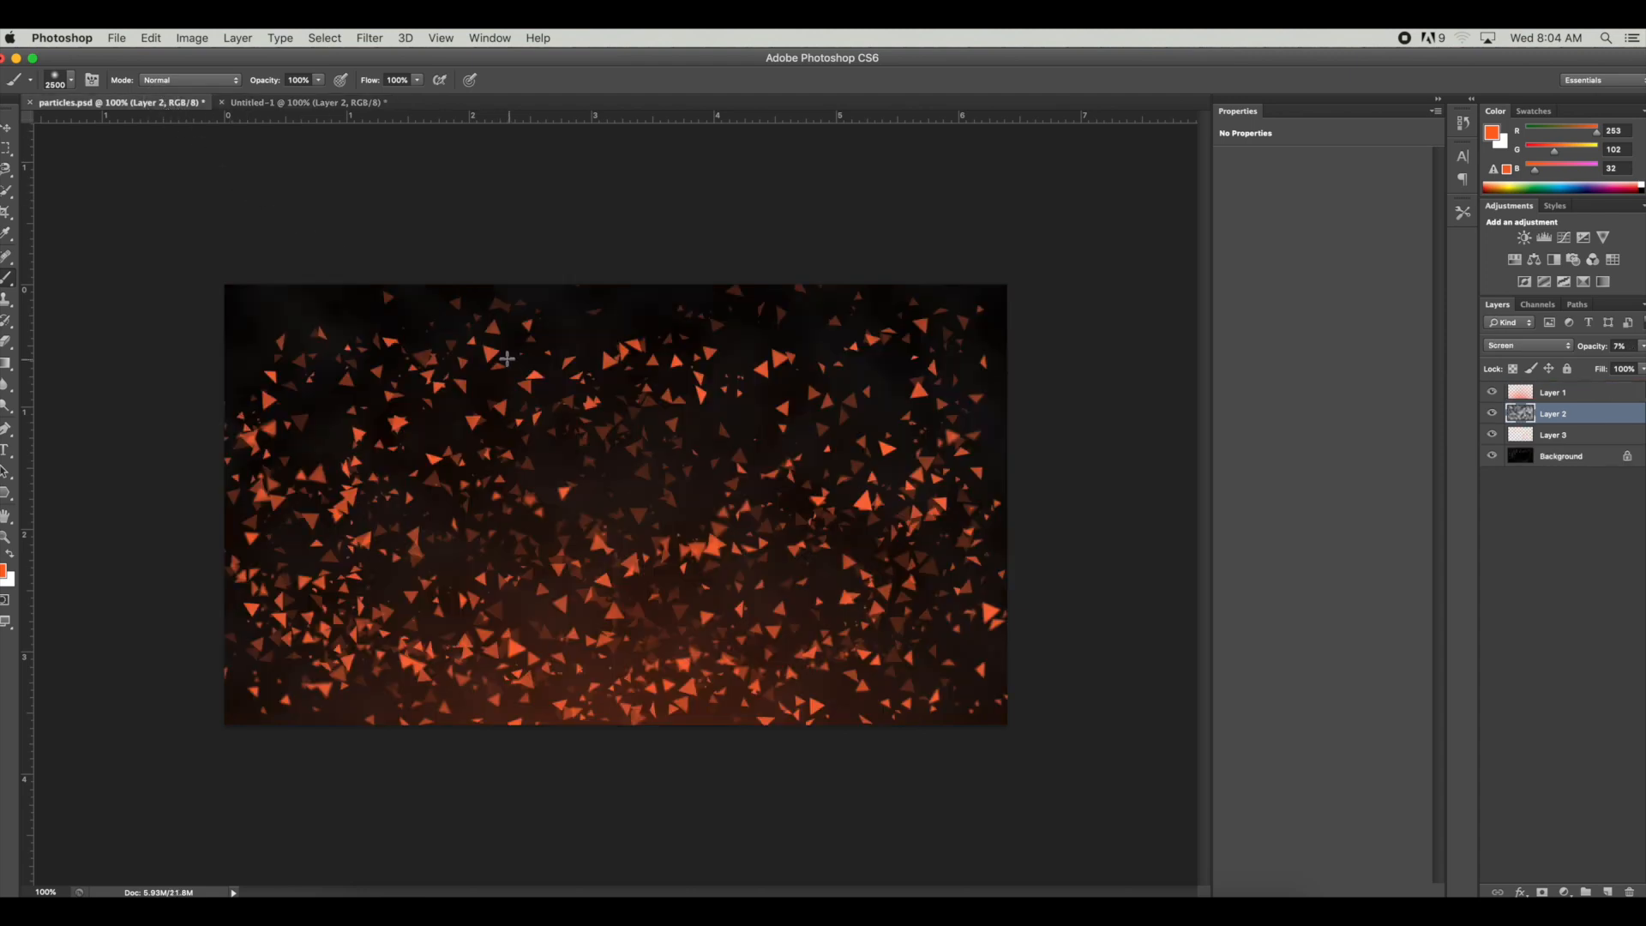
pyautogui.click(288, 104)
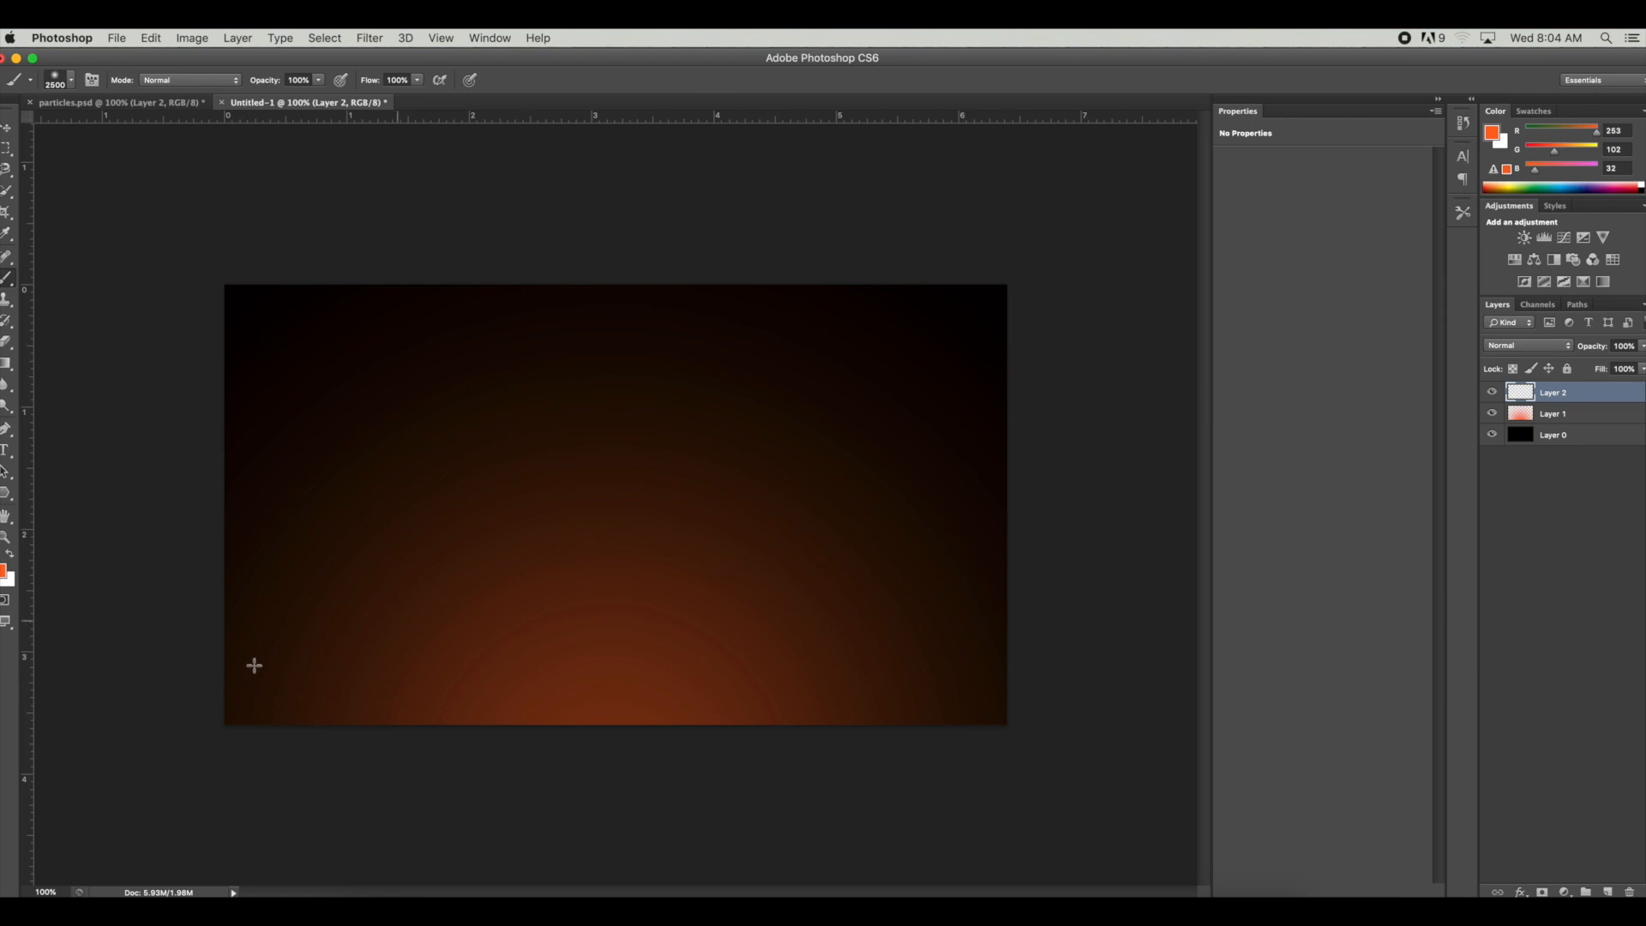
pyautogui.click(4, 569)
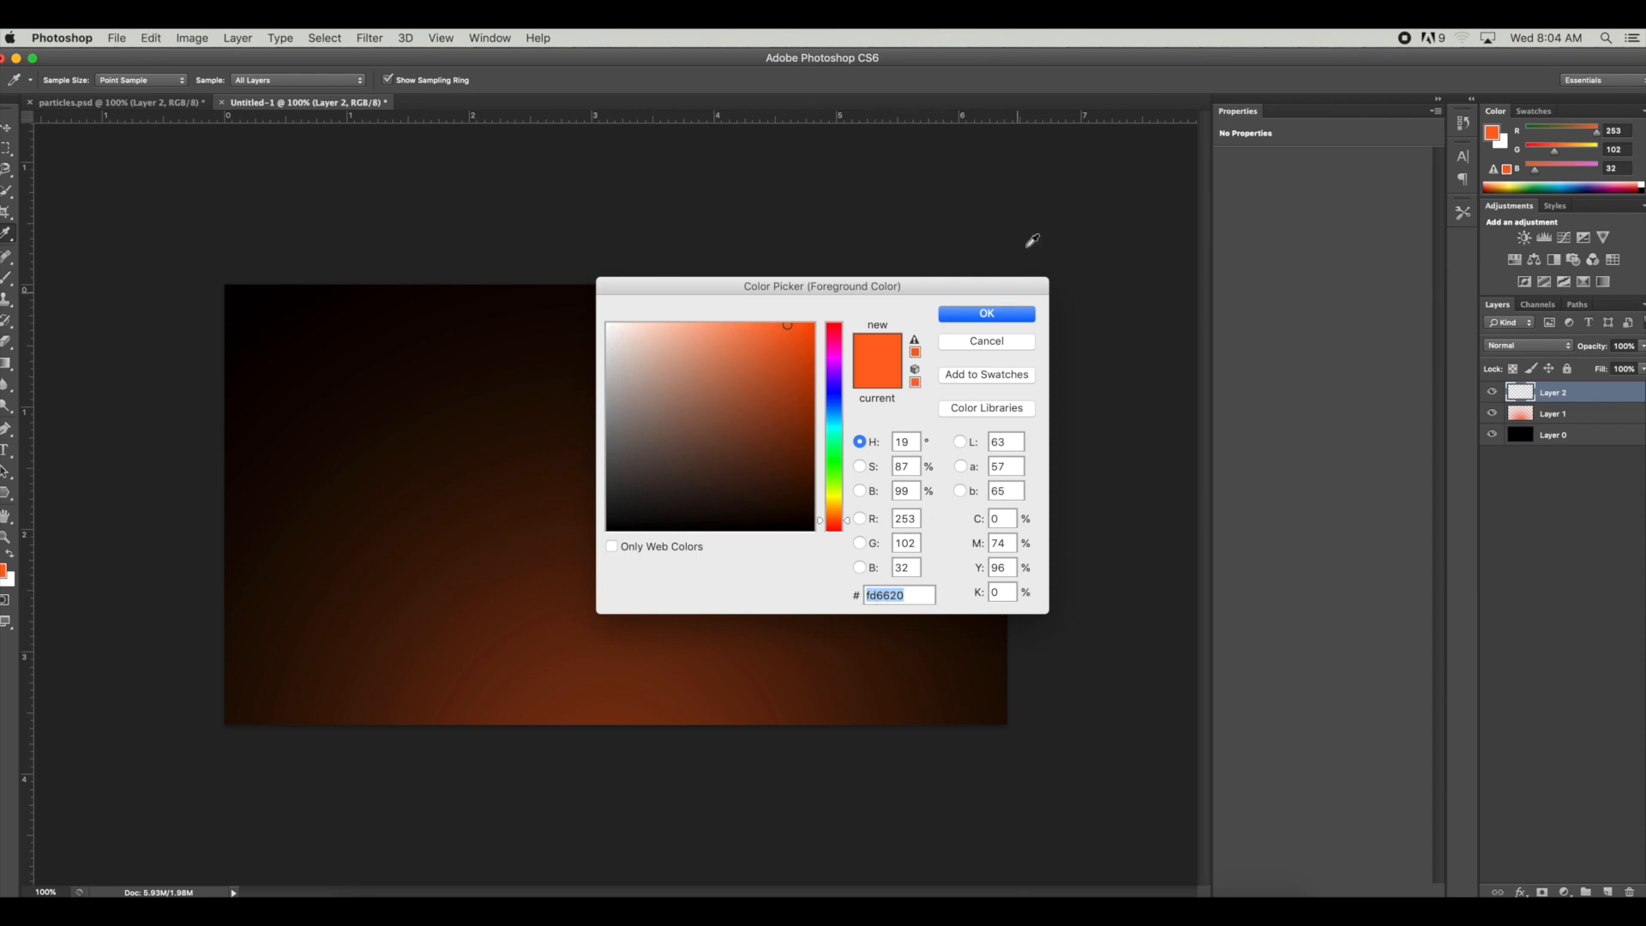
pyautogui.click(1001, 317)
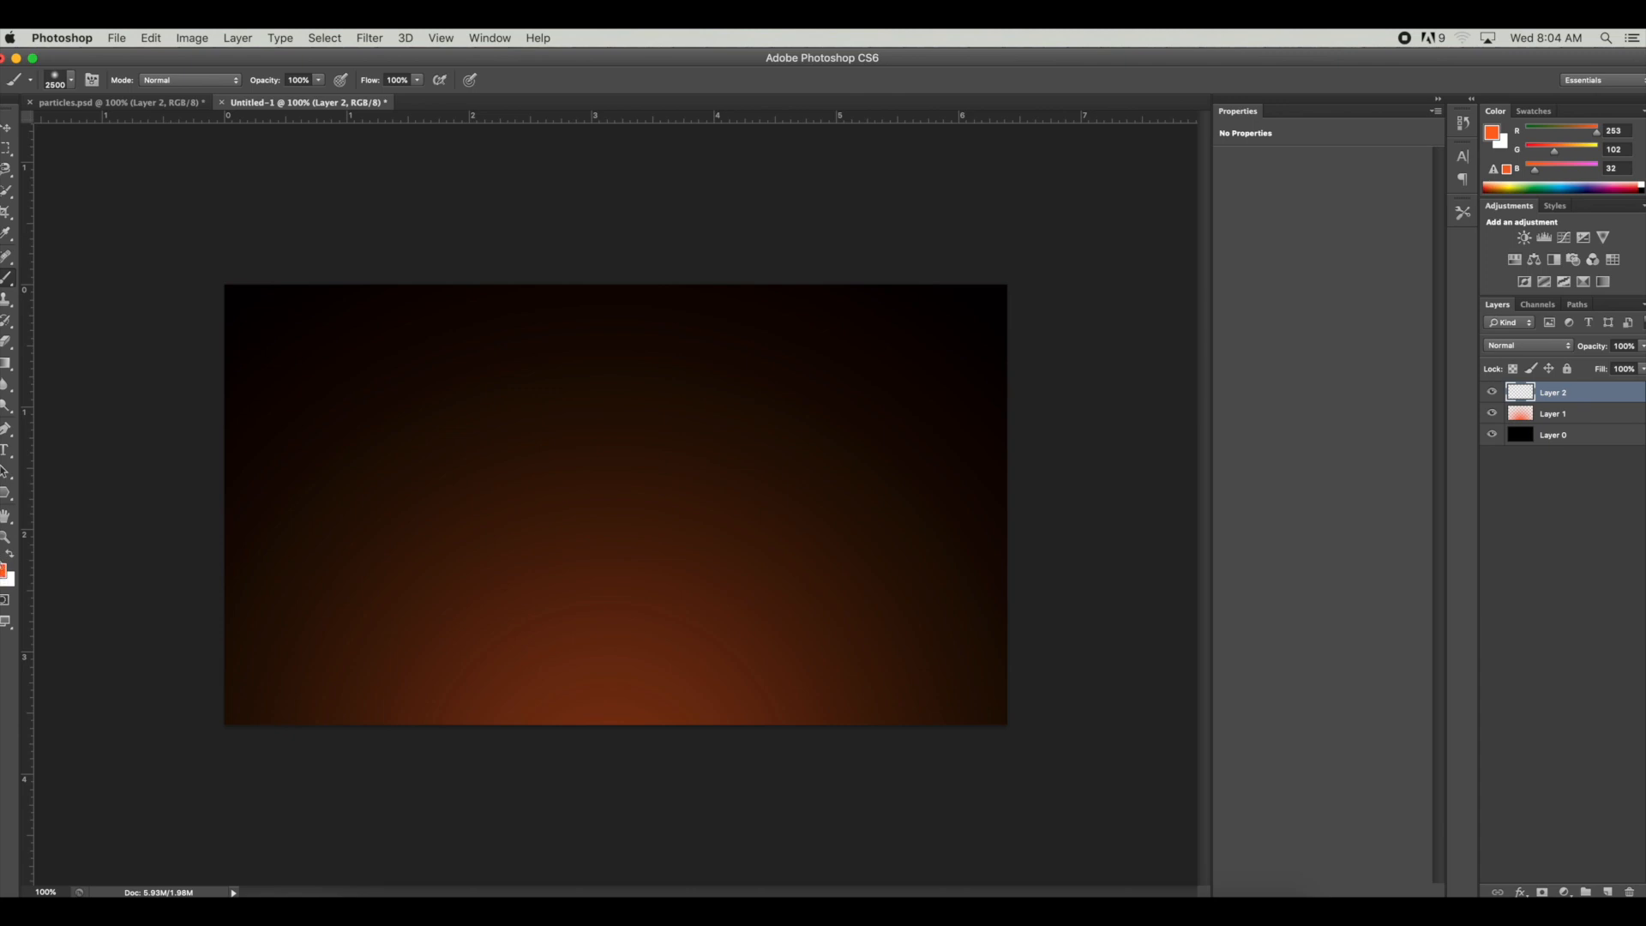
pyautogui.press('d')
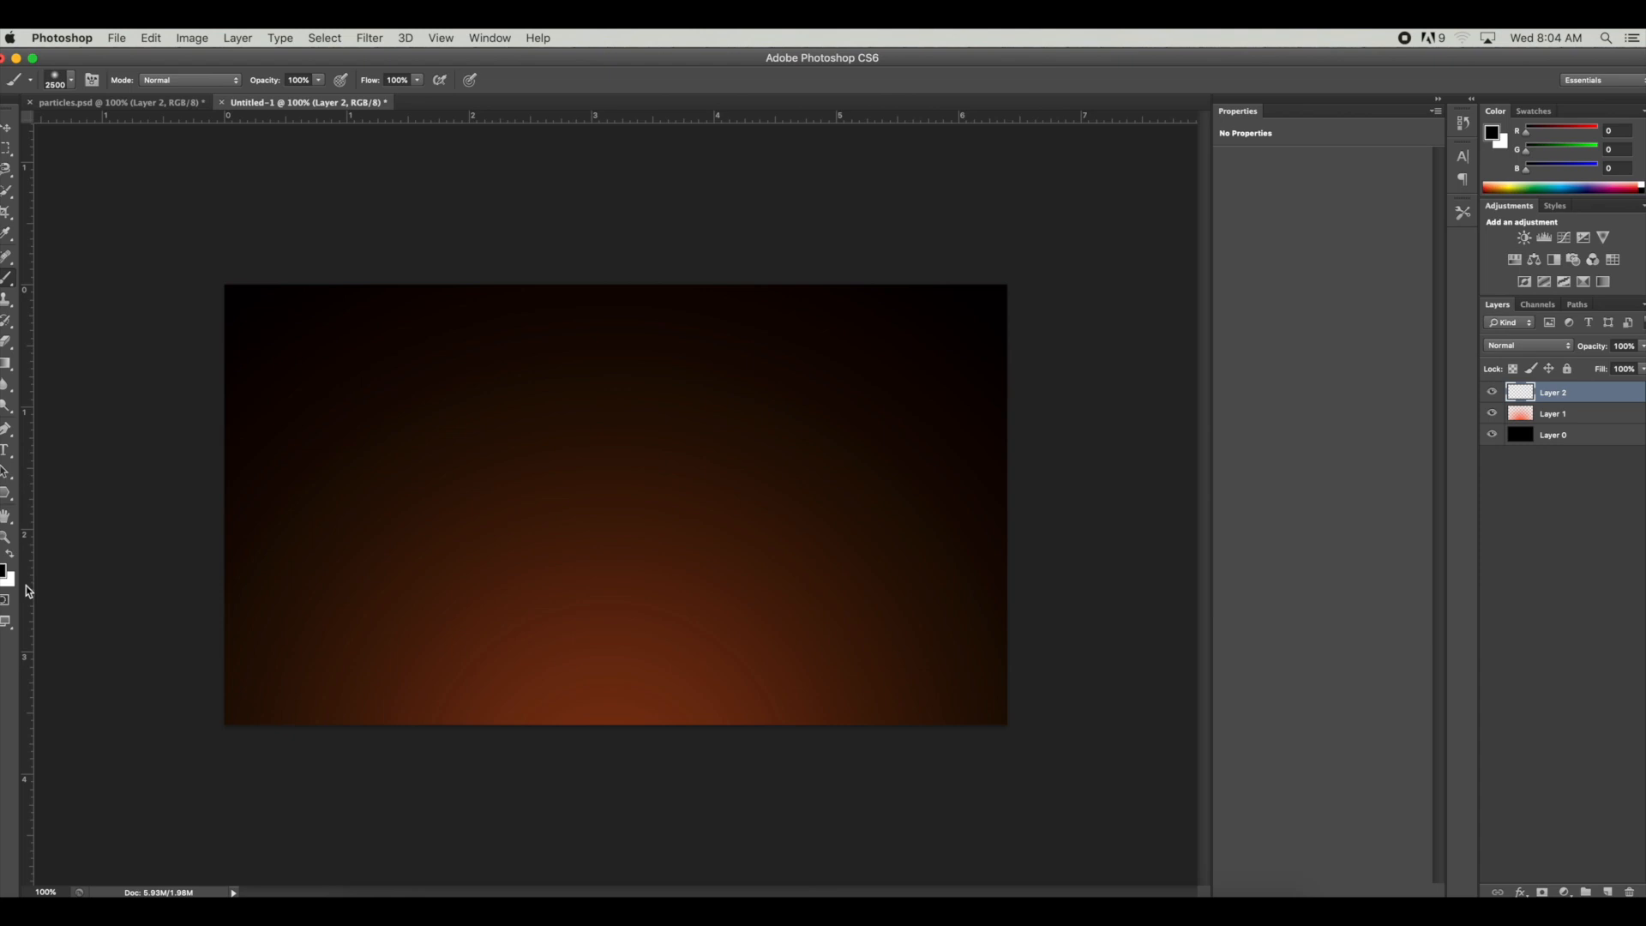
pyautogui.click(370, 40)
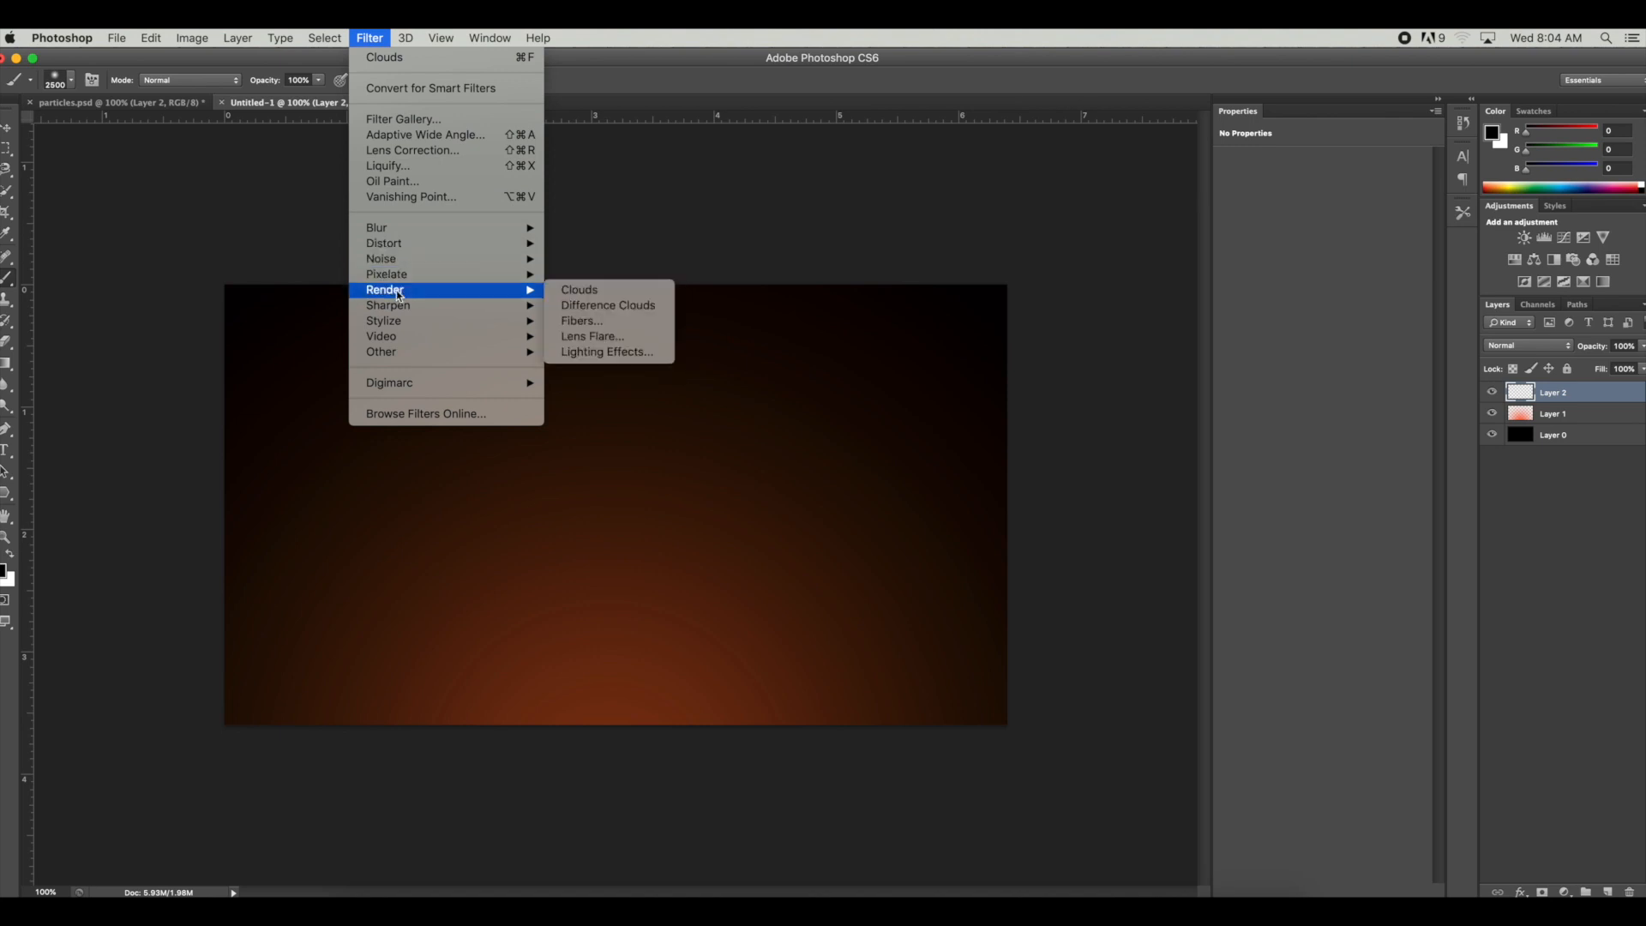
pyautogui.click(567, 290)
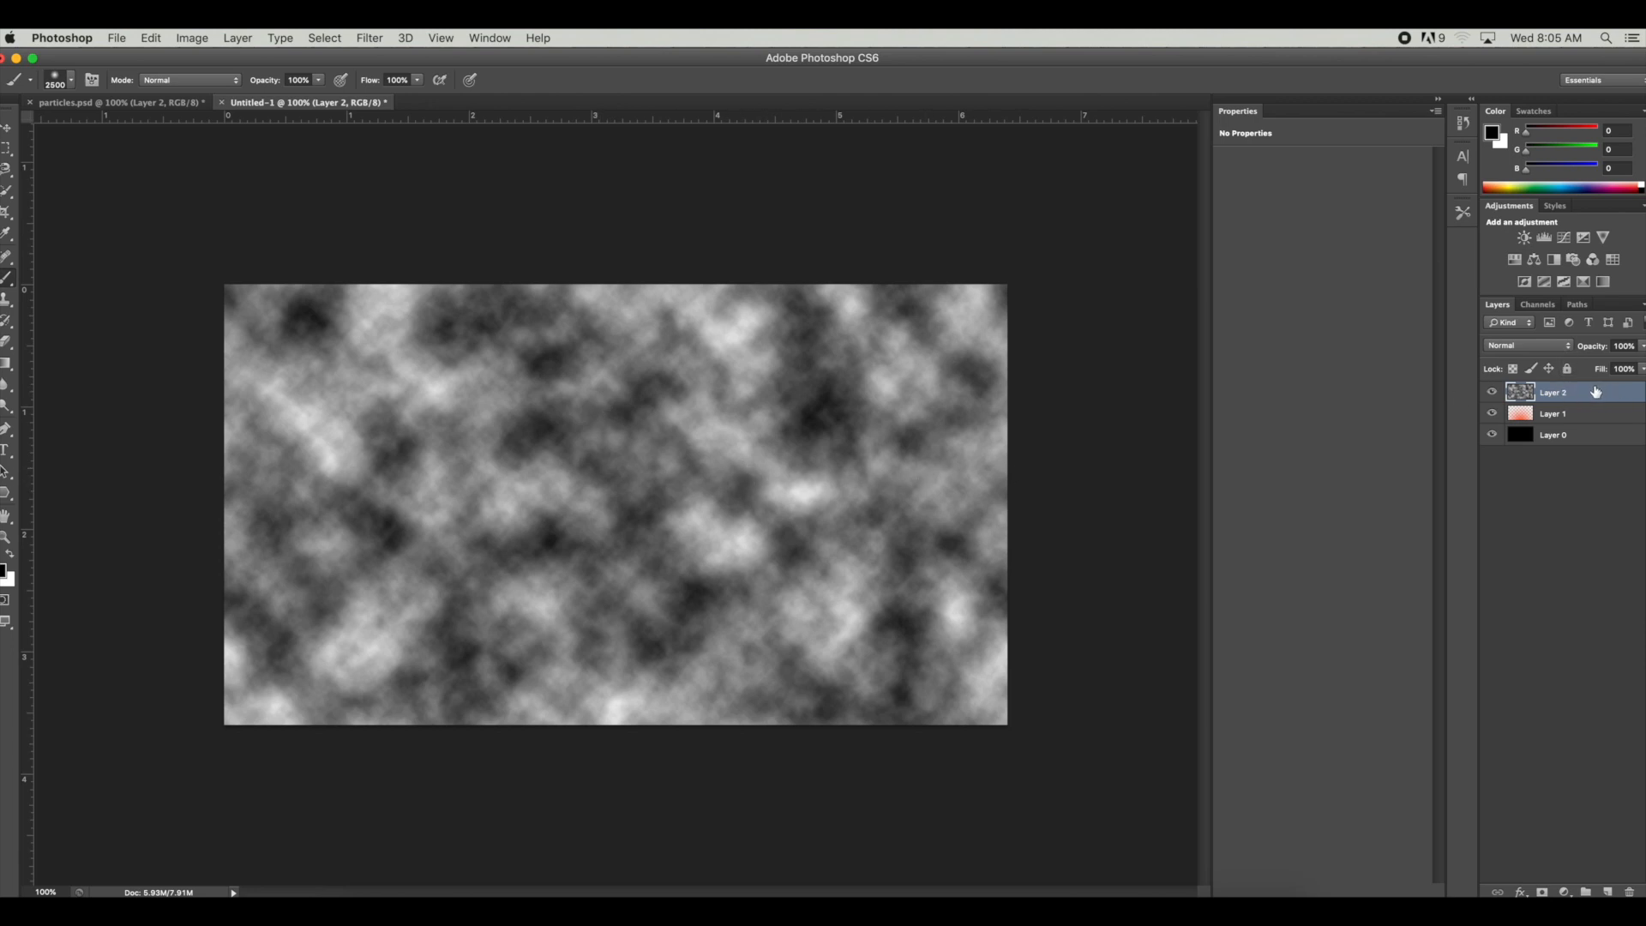
# Step: Reduce the clouds layer's opacity to 6% and move the orange glow layer above it
pyautogui.click(1643, 349)
pyautogui.moveTo(1633, 365); pyautogui.dragTo(1556, 386)
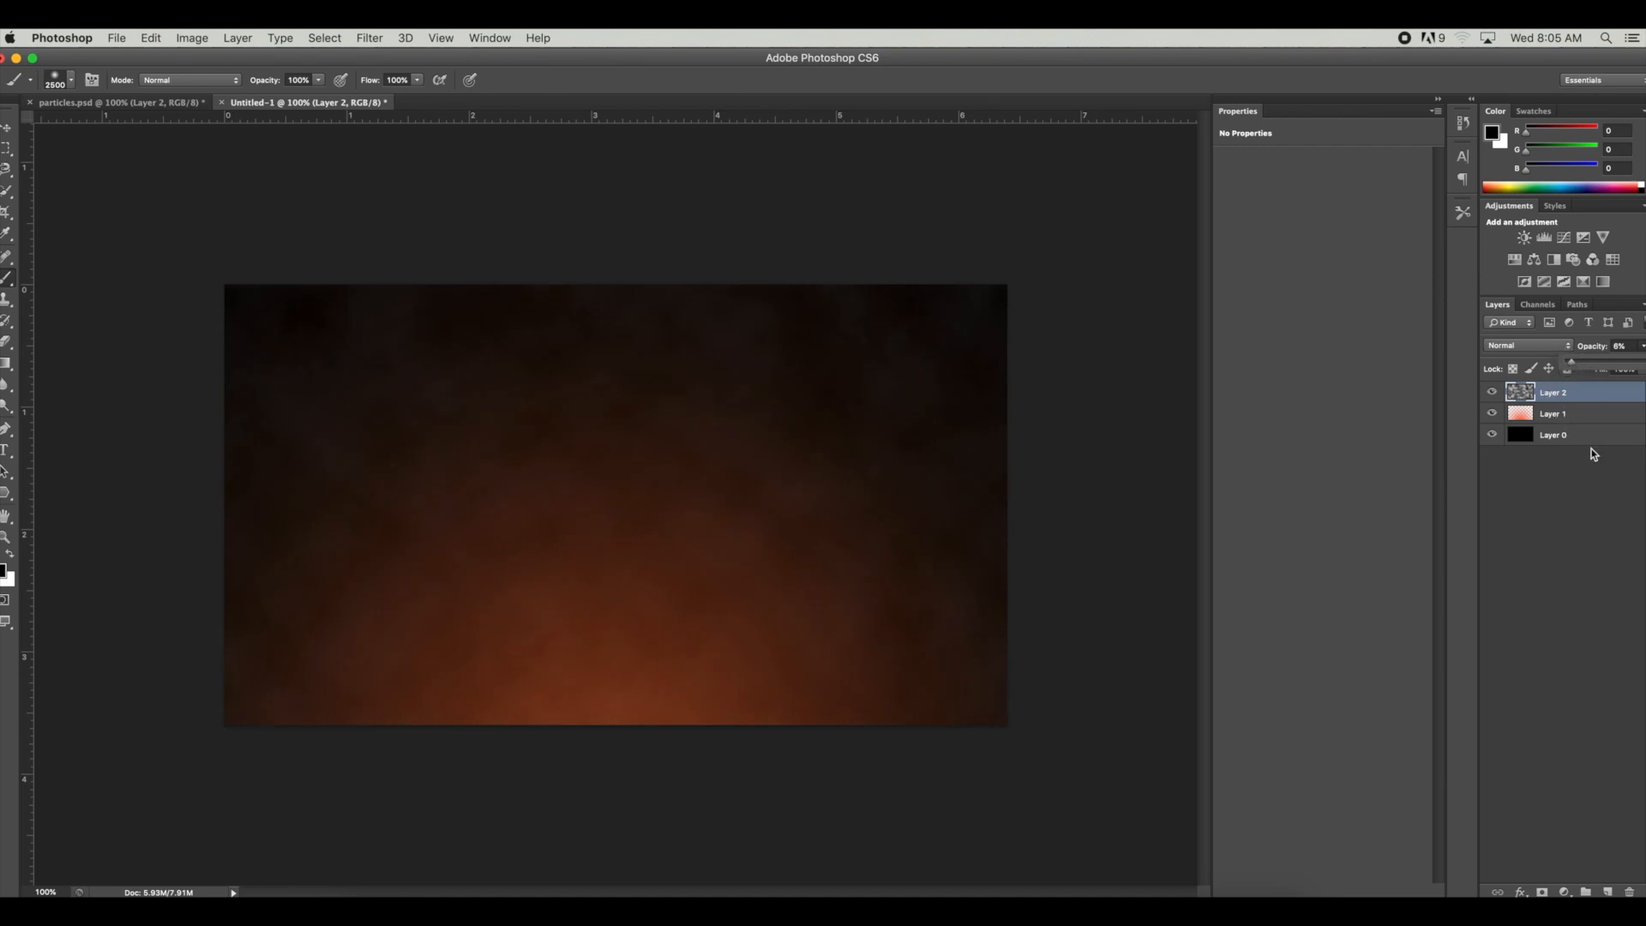
pyautogui.click(1601, 469)
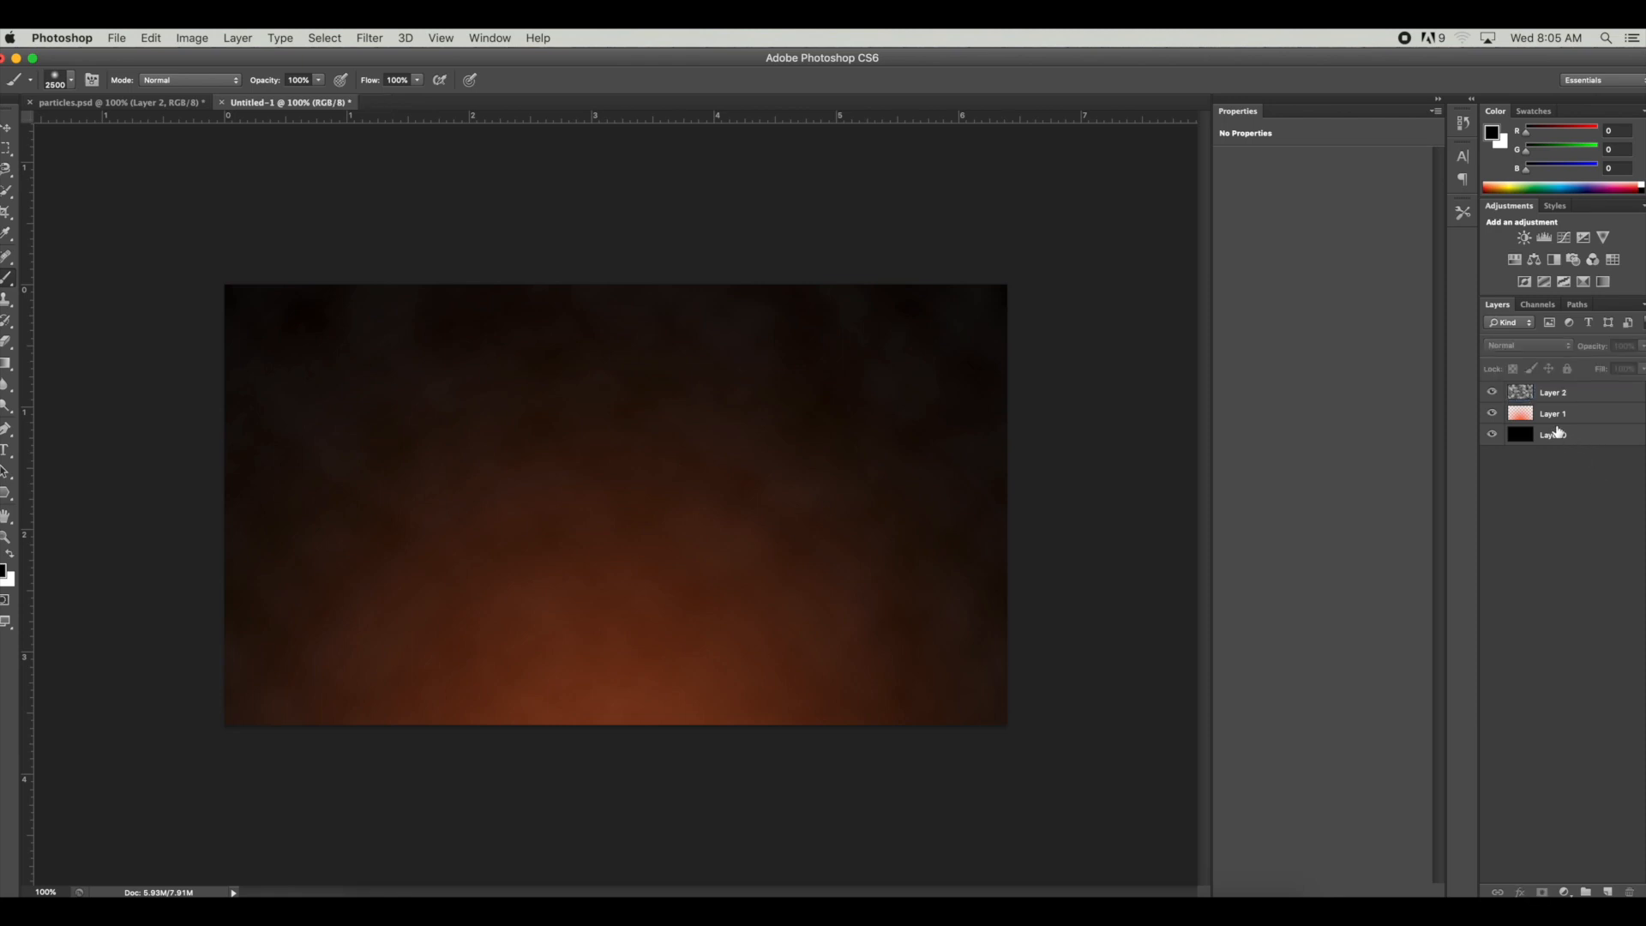
pyautogui.moveTo(1560, 420); pyautogui.dragTo(1558, 394)
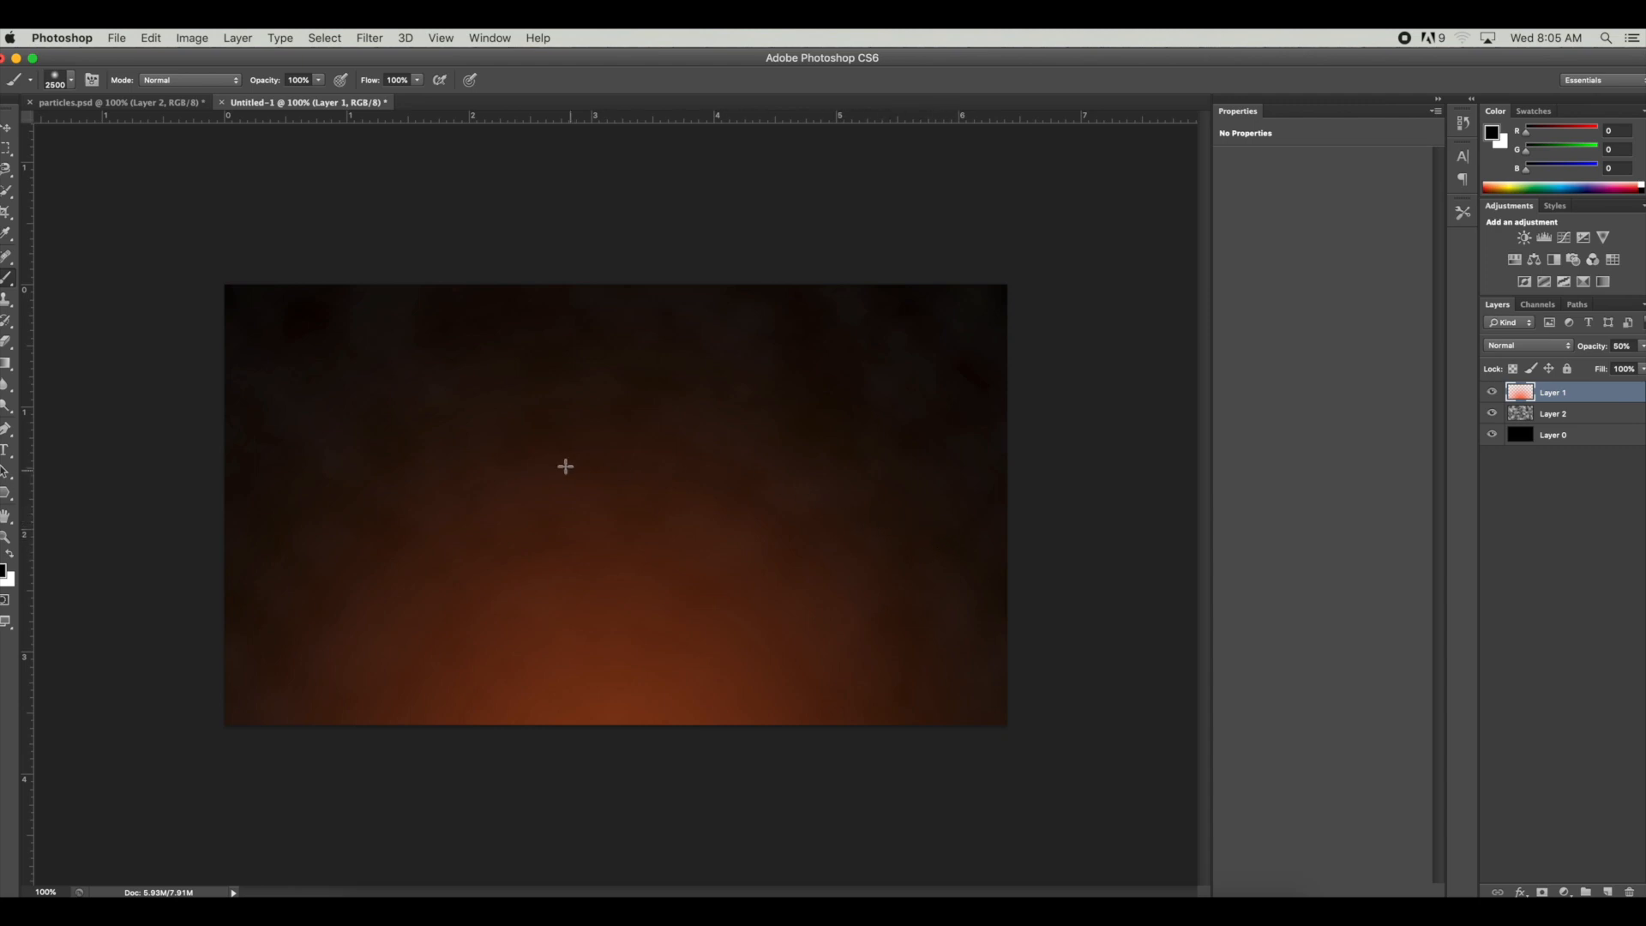
# Step: Create a new 100 by 100 pixel document at 300 pixels/inch with transparent background contents
pyautogui.click(115, 37)
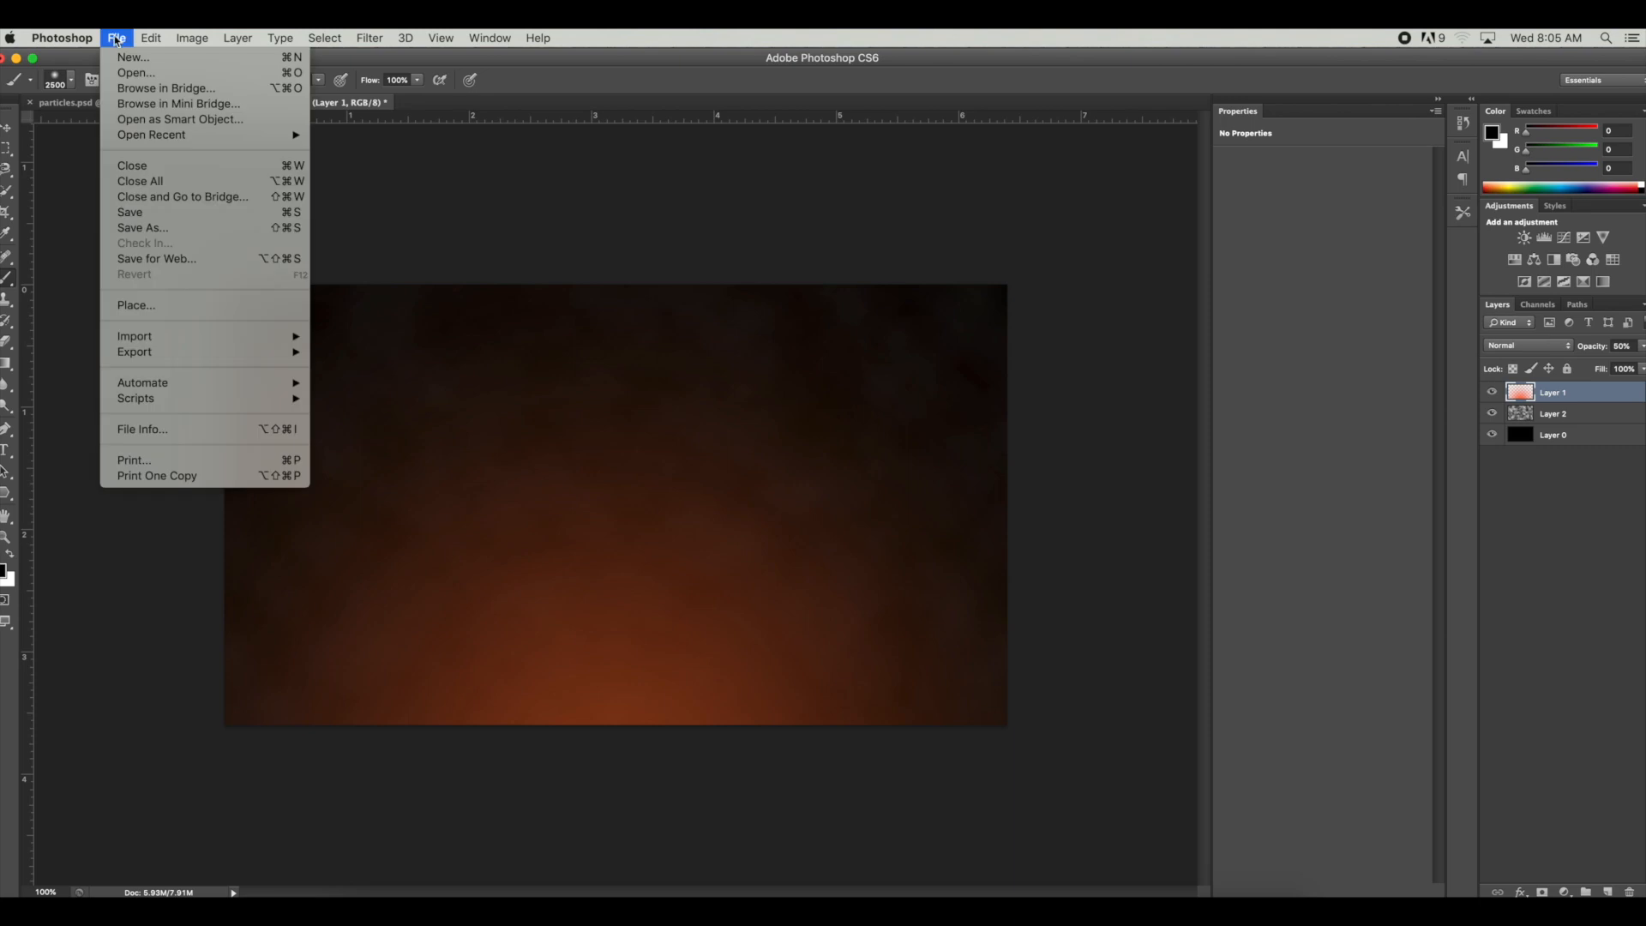
pyautogui.click(125, 58)
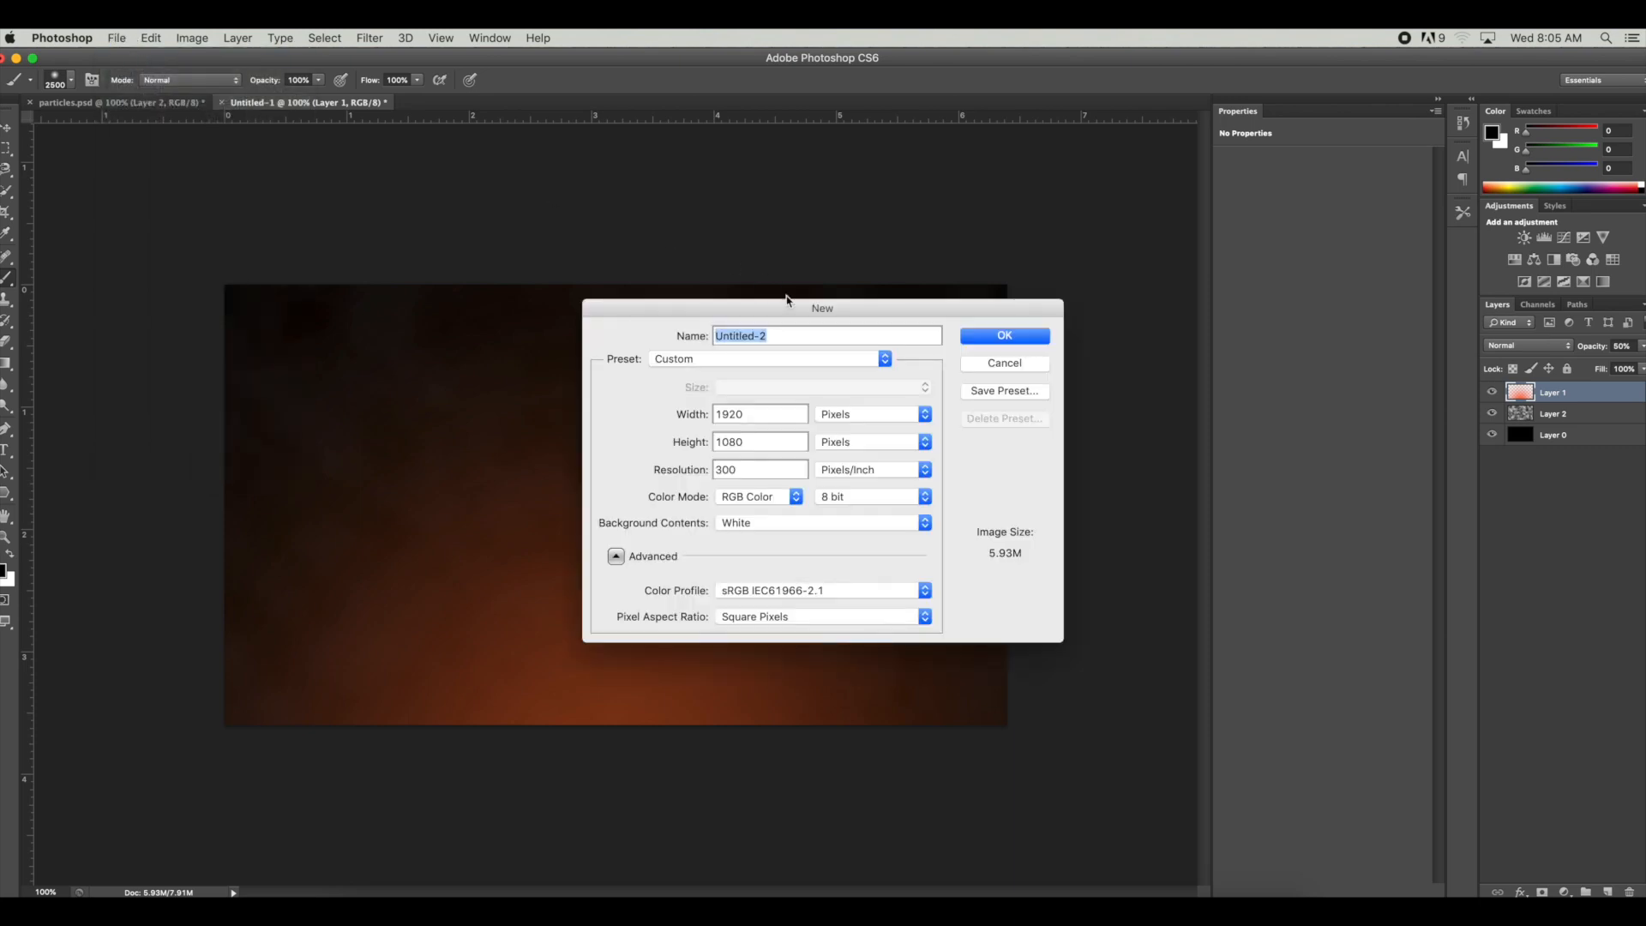
pyautogui.doubleClick(749, 415)
pyautogui.write('100')
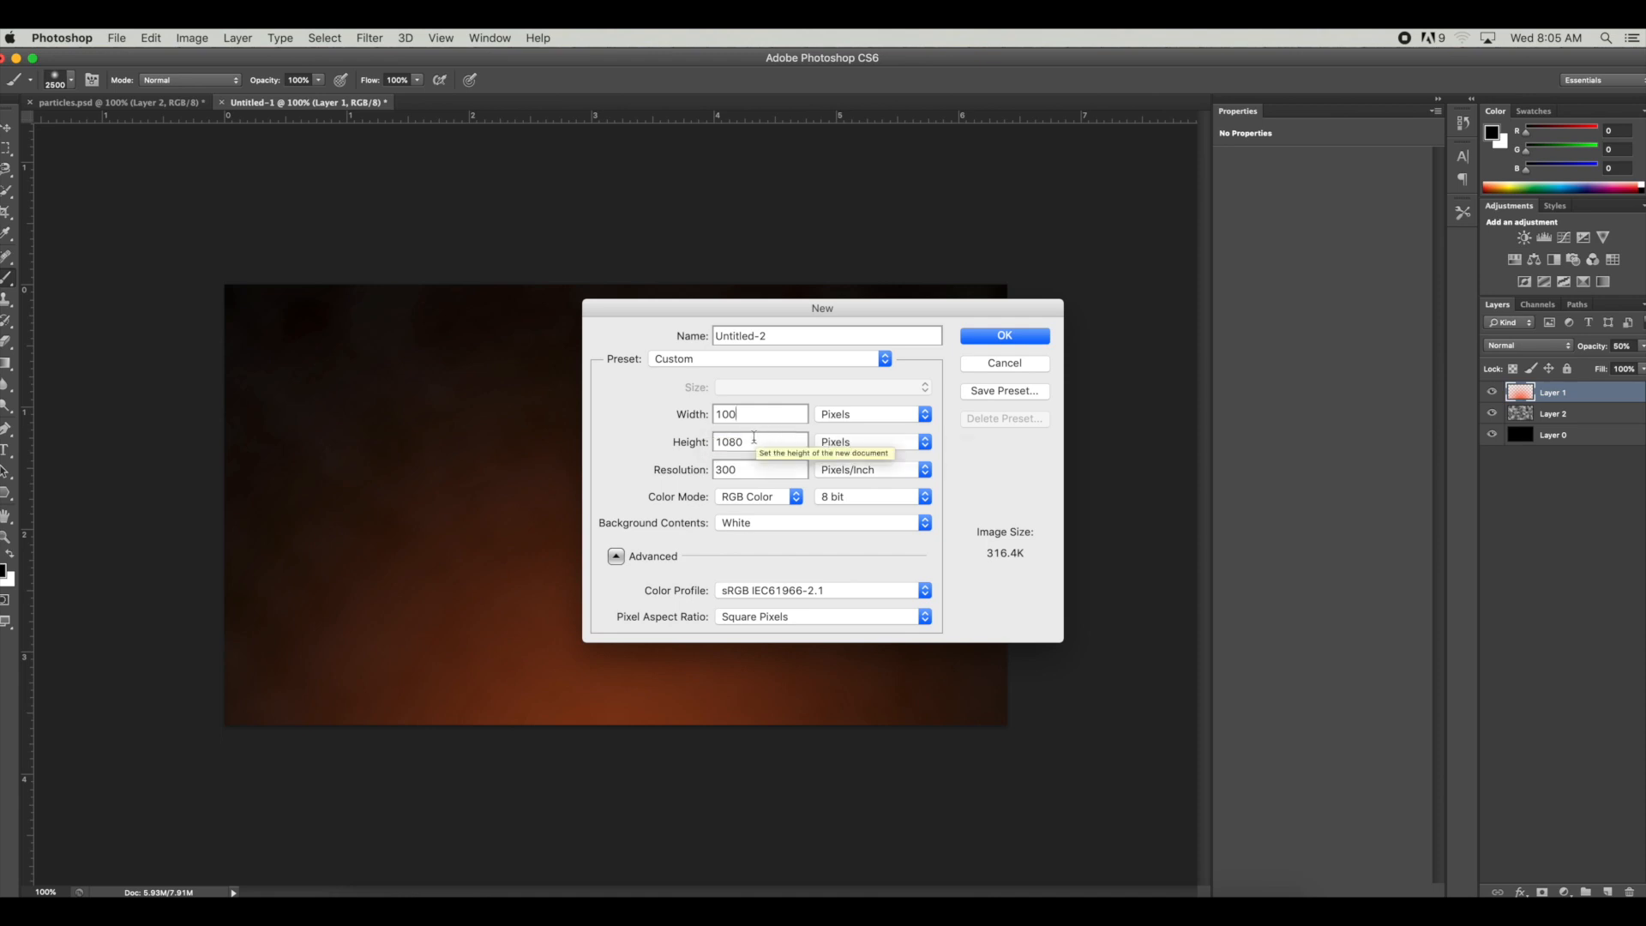
pyautogui.doubleClick(718, 442)
pyautogui.write('1-')
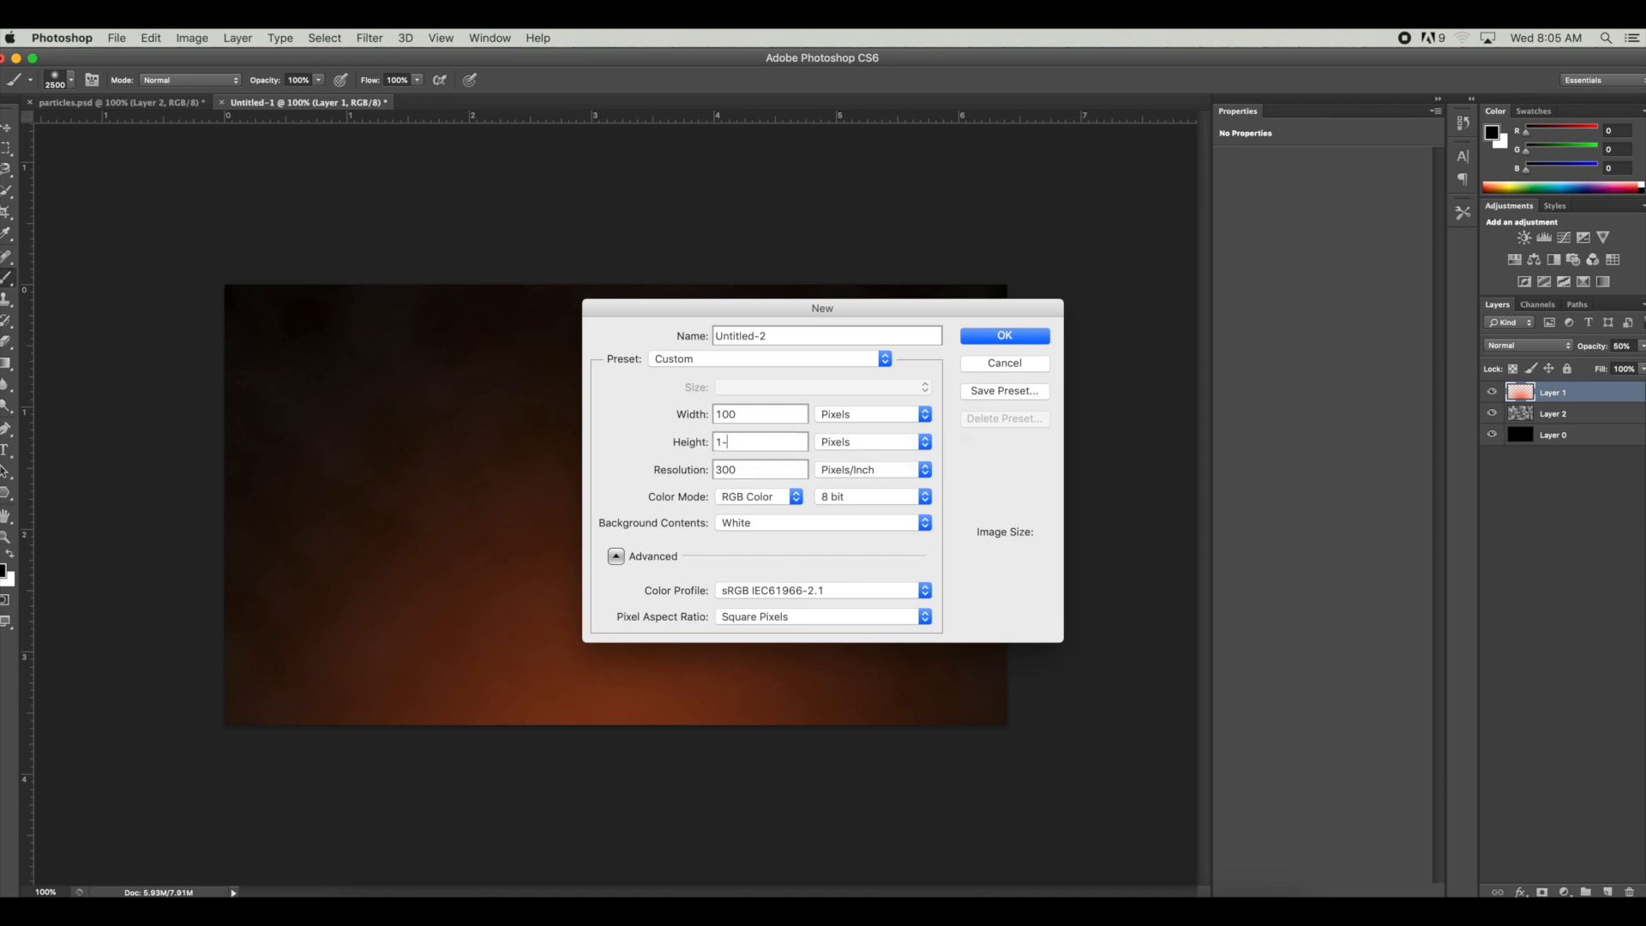
pyautogui.press('BackSpace')
pyautogui.write('00')
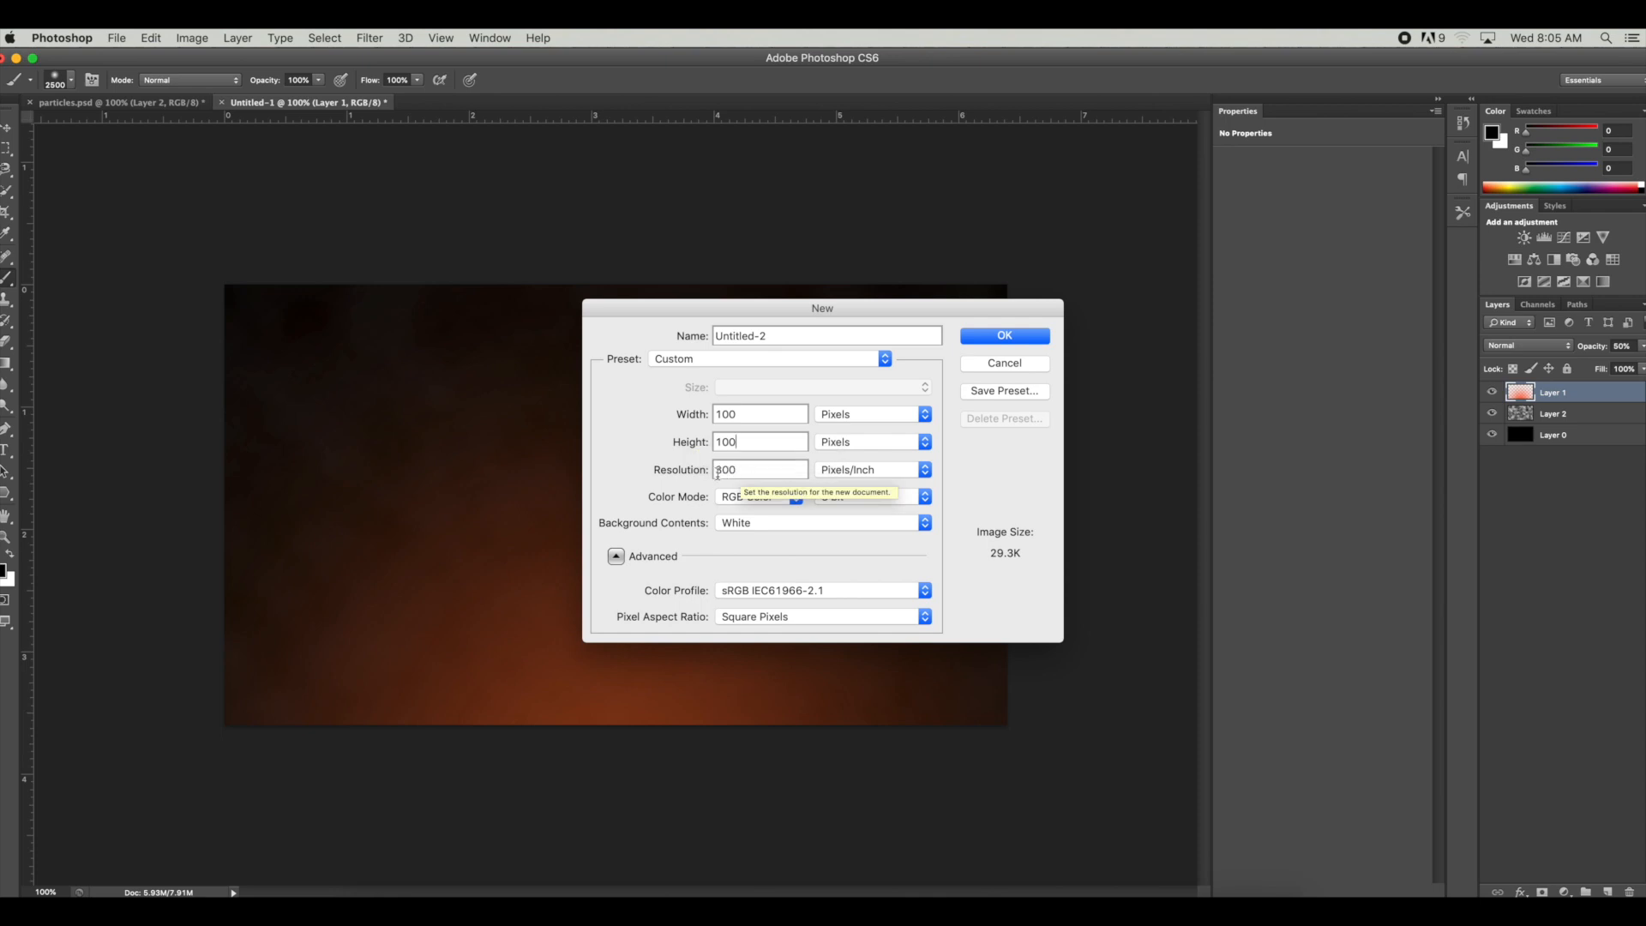
pyautogui.click(924, 526)
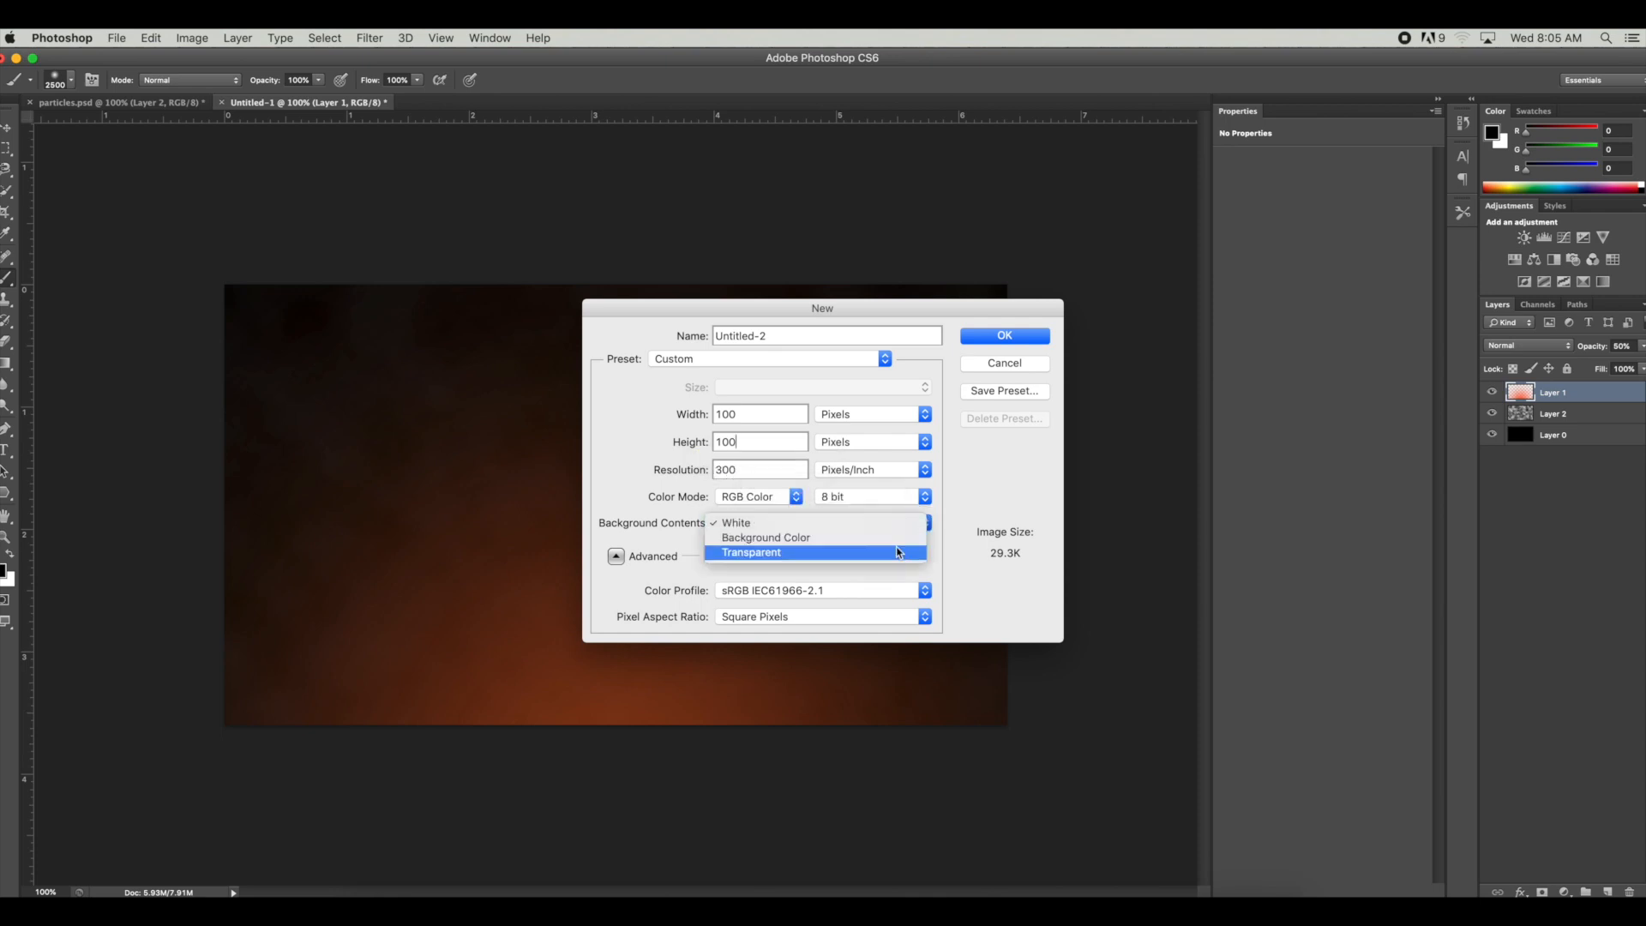
pyautogui.click(799, 551)
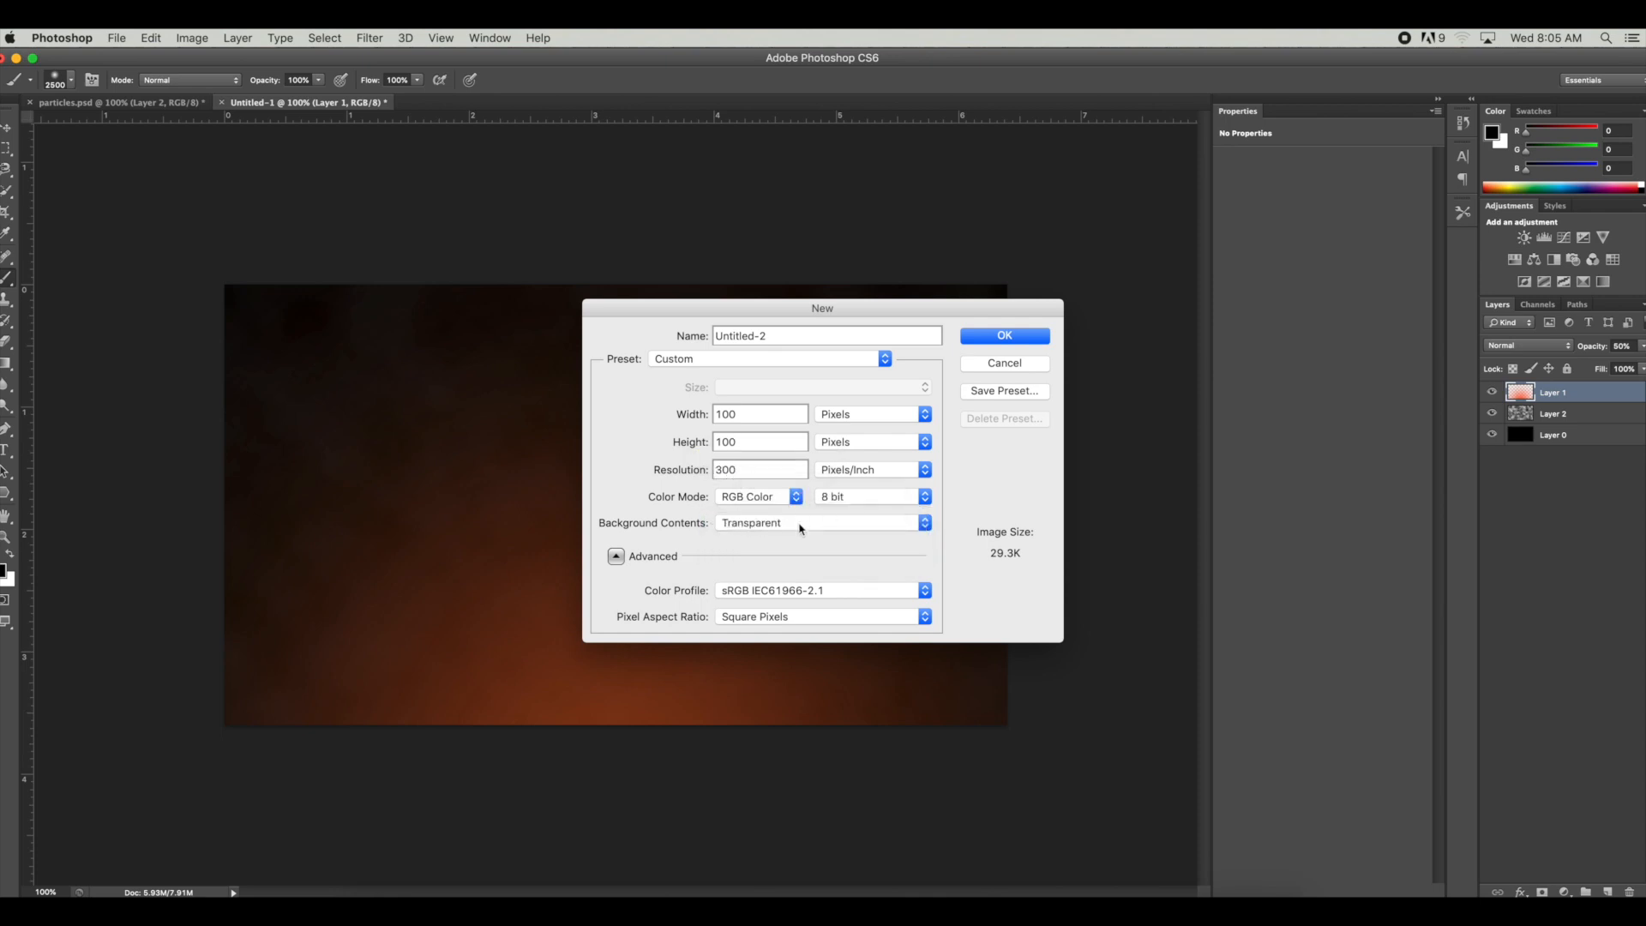
pyautogui.click(974, 339)
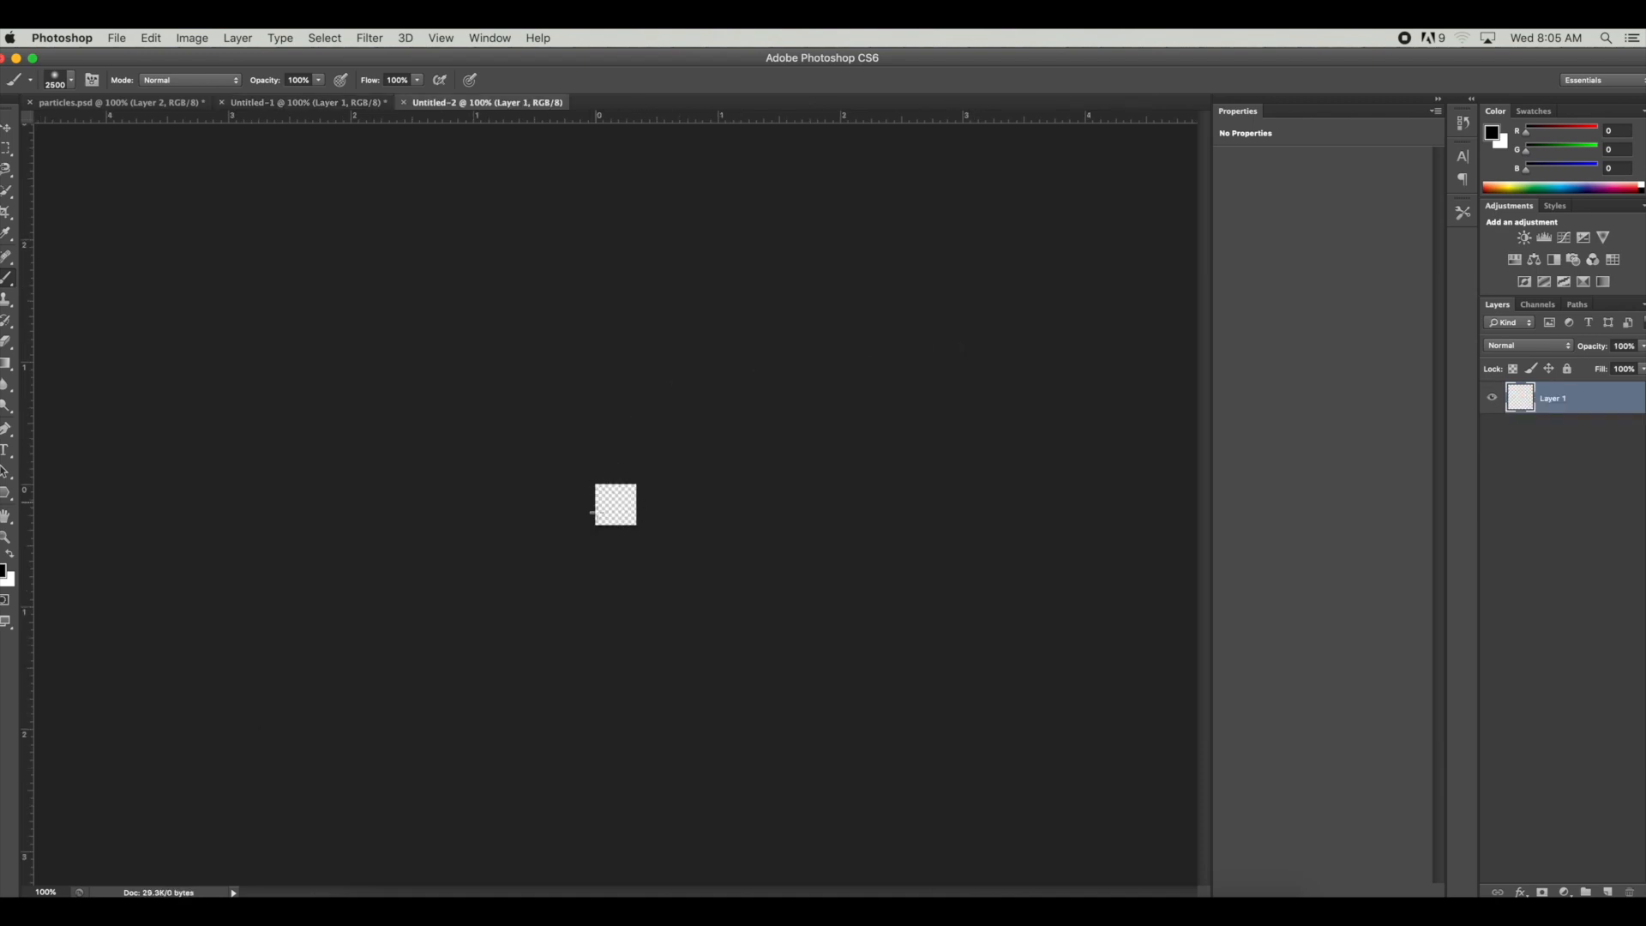
# Step: Place a black three-sided polygon shape, 100 px wide and 100 px high, on the transparent canvas with the Polygon tool
pyautogui.press('super+equal')
pyautogui.press('super+equal')
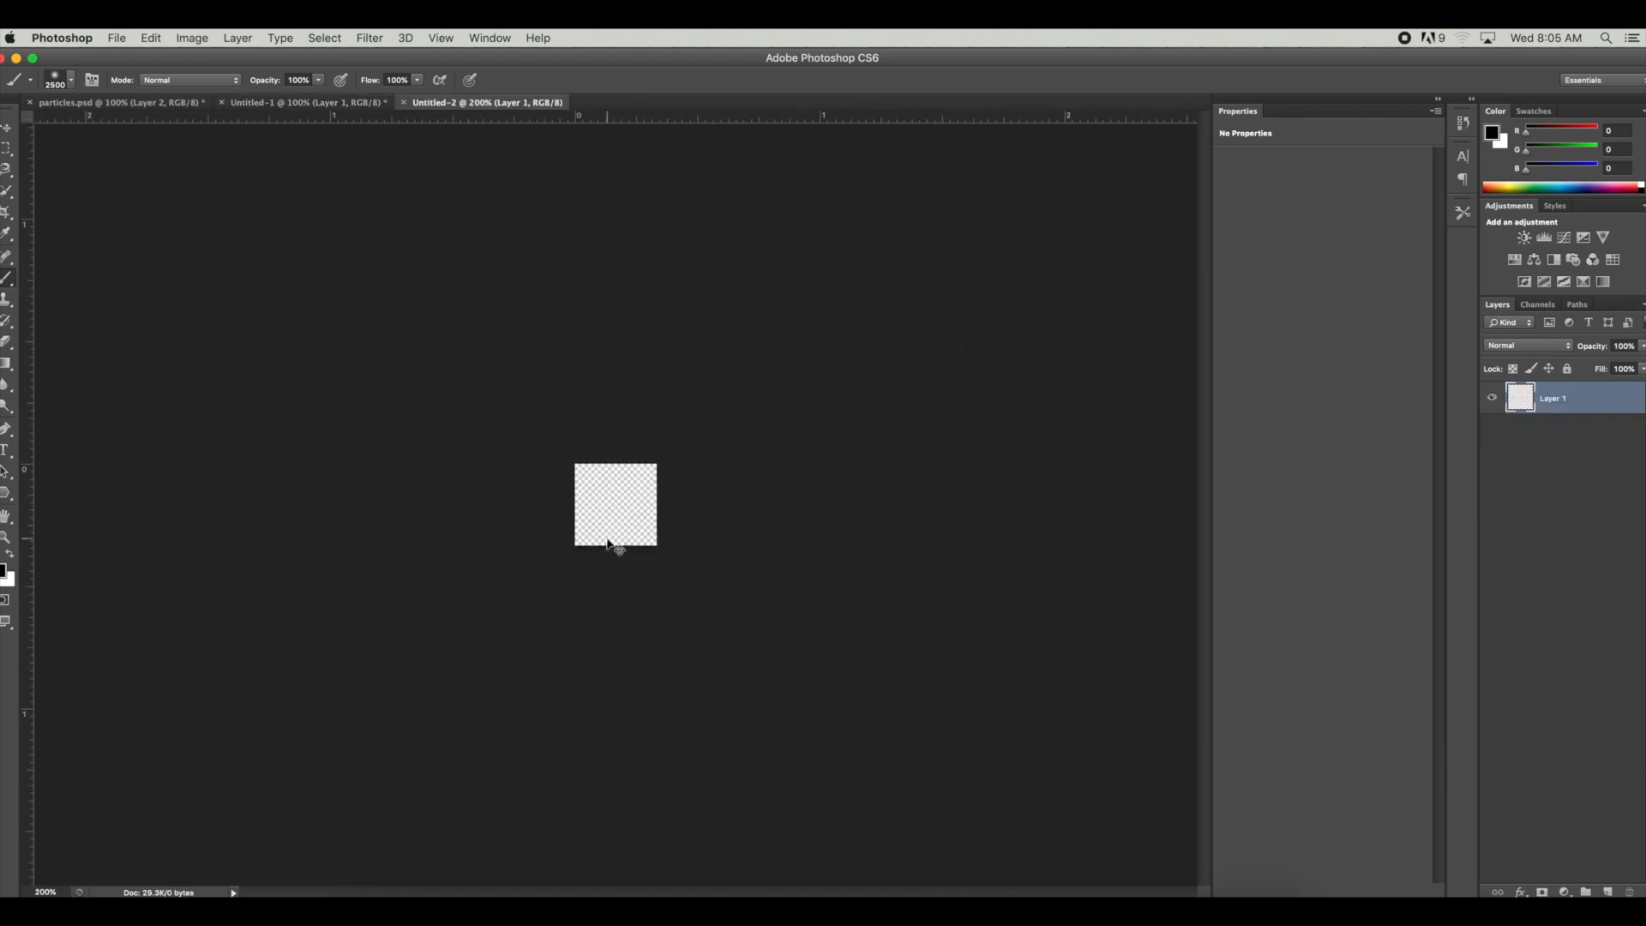
pyautogui.press('super+equal')
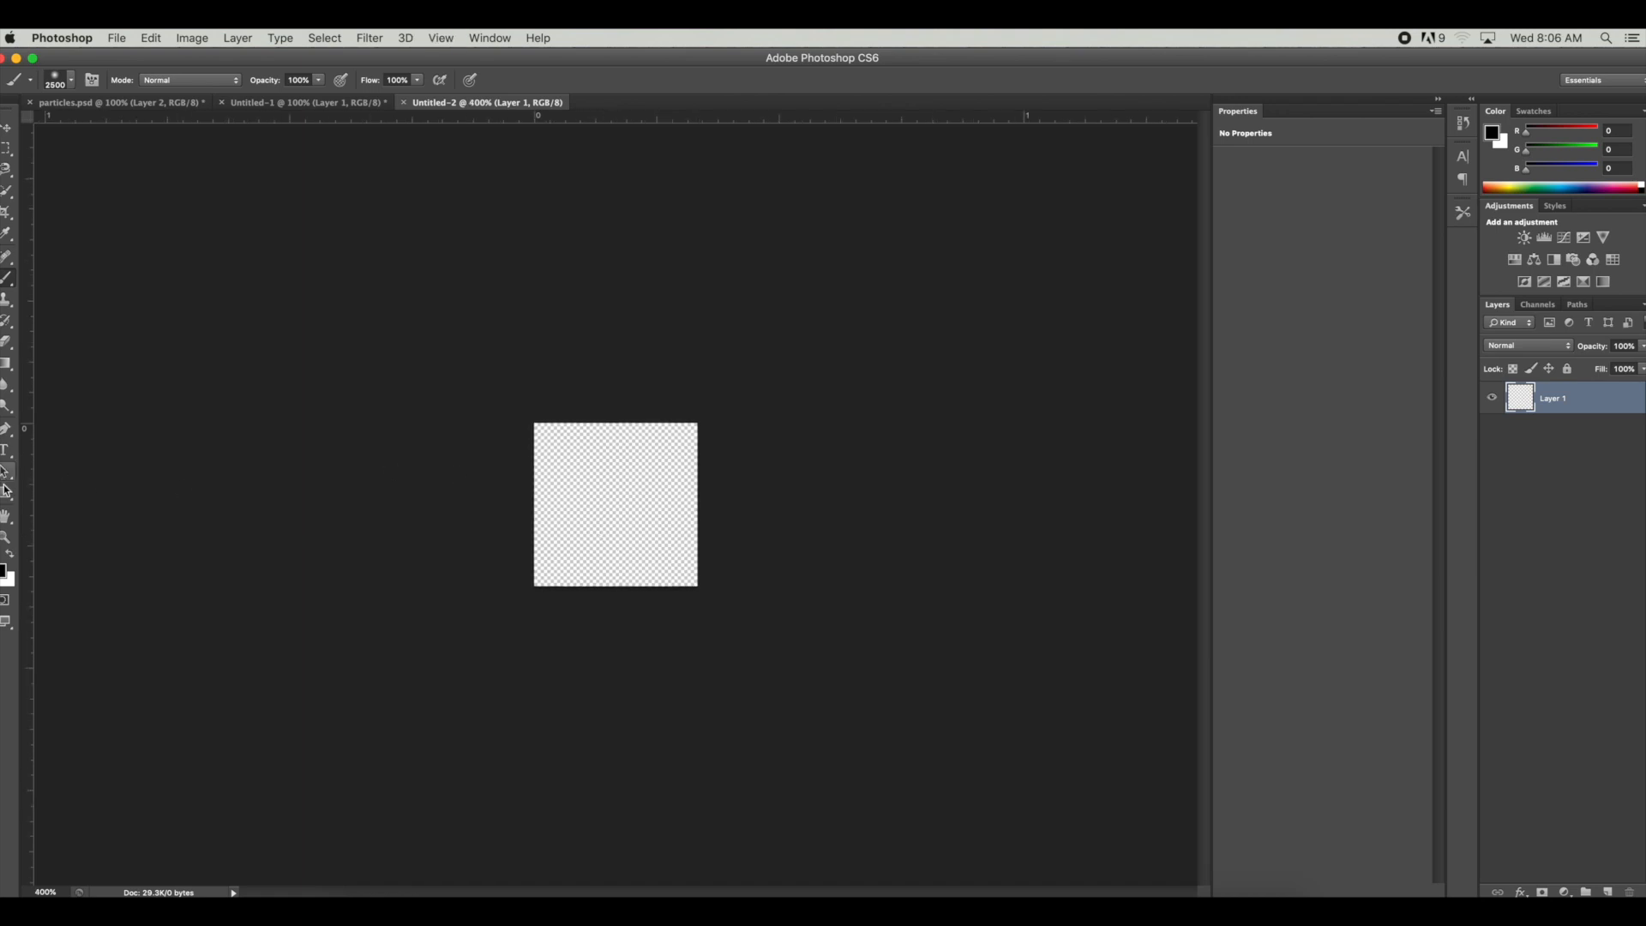
pyautogui.click(4, 570)
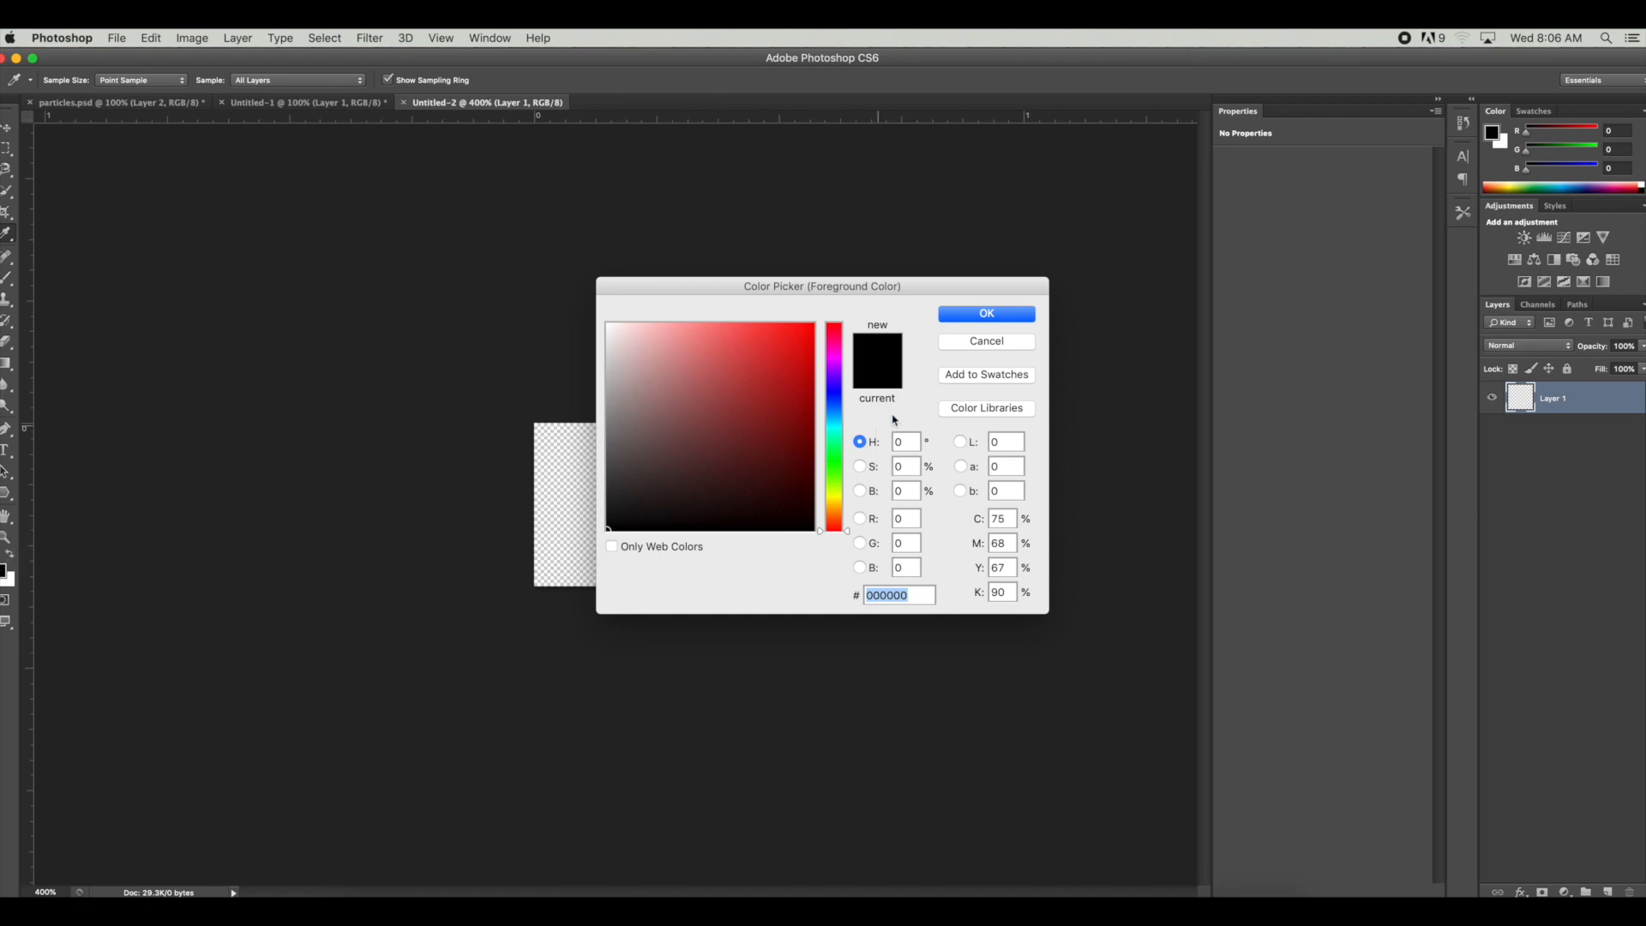
pyautogui.click(961, 337)
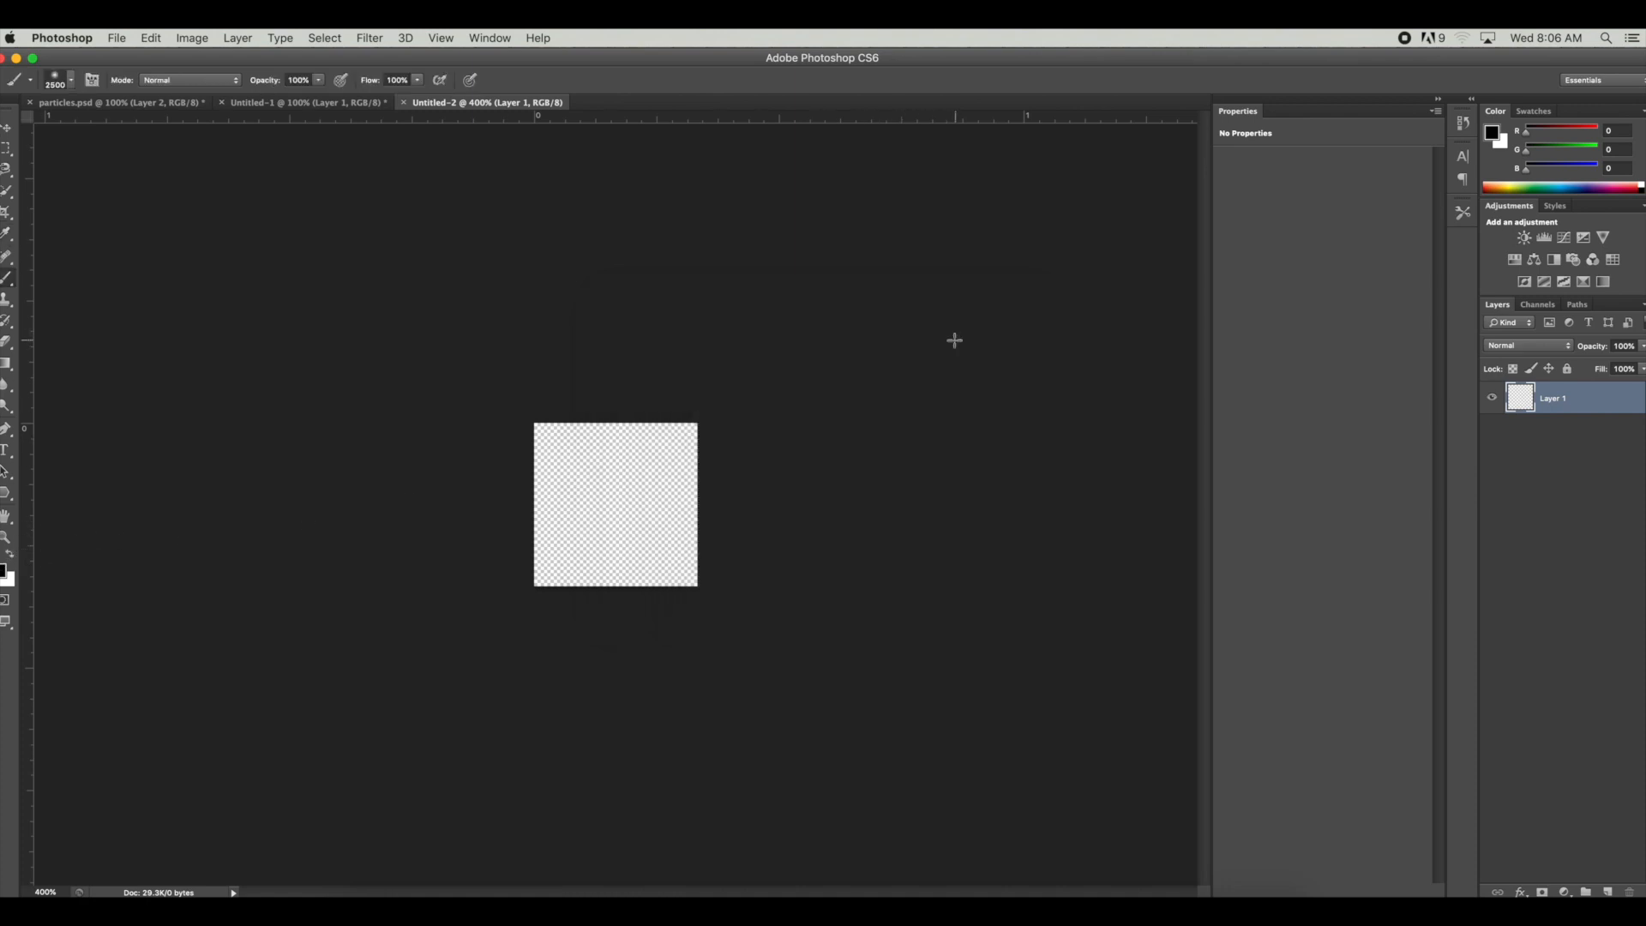
pyautogui.click(8, 495)
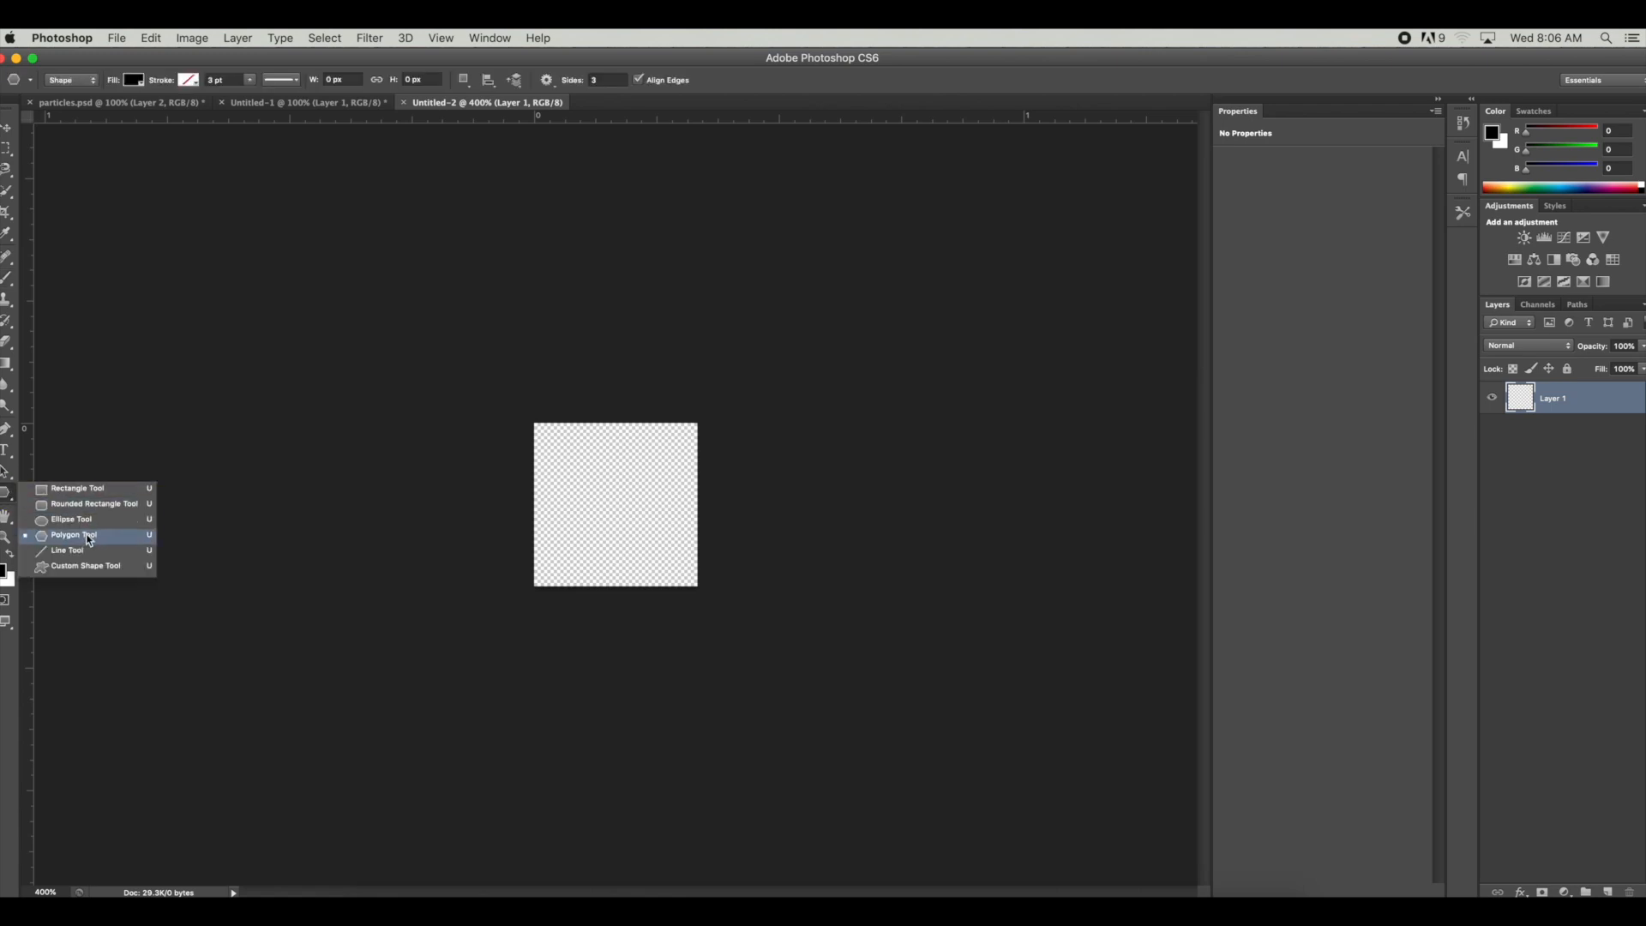
pyautogui.click(93, 537)
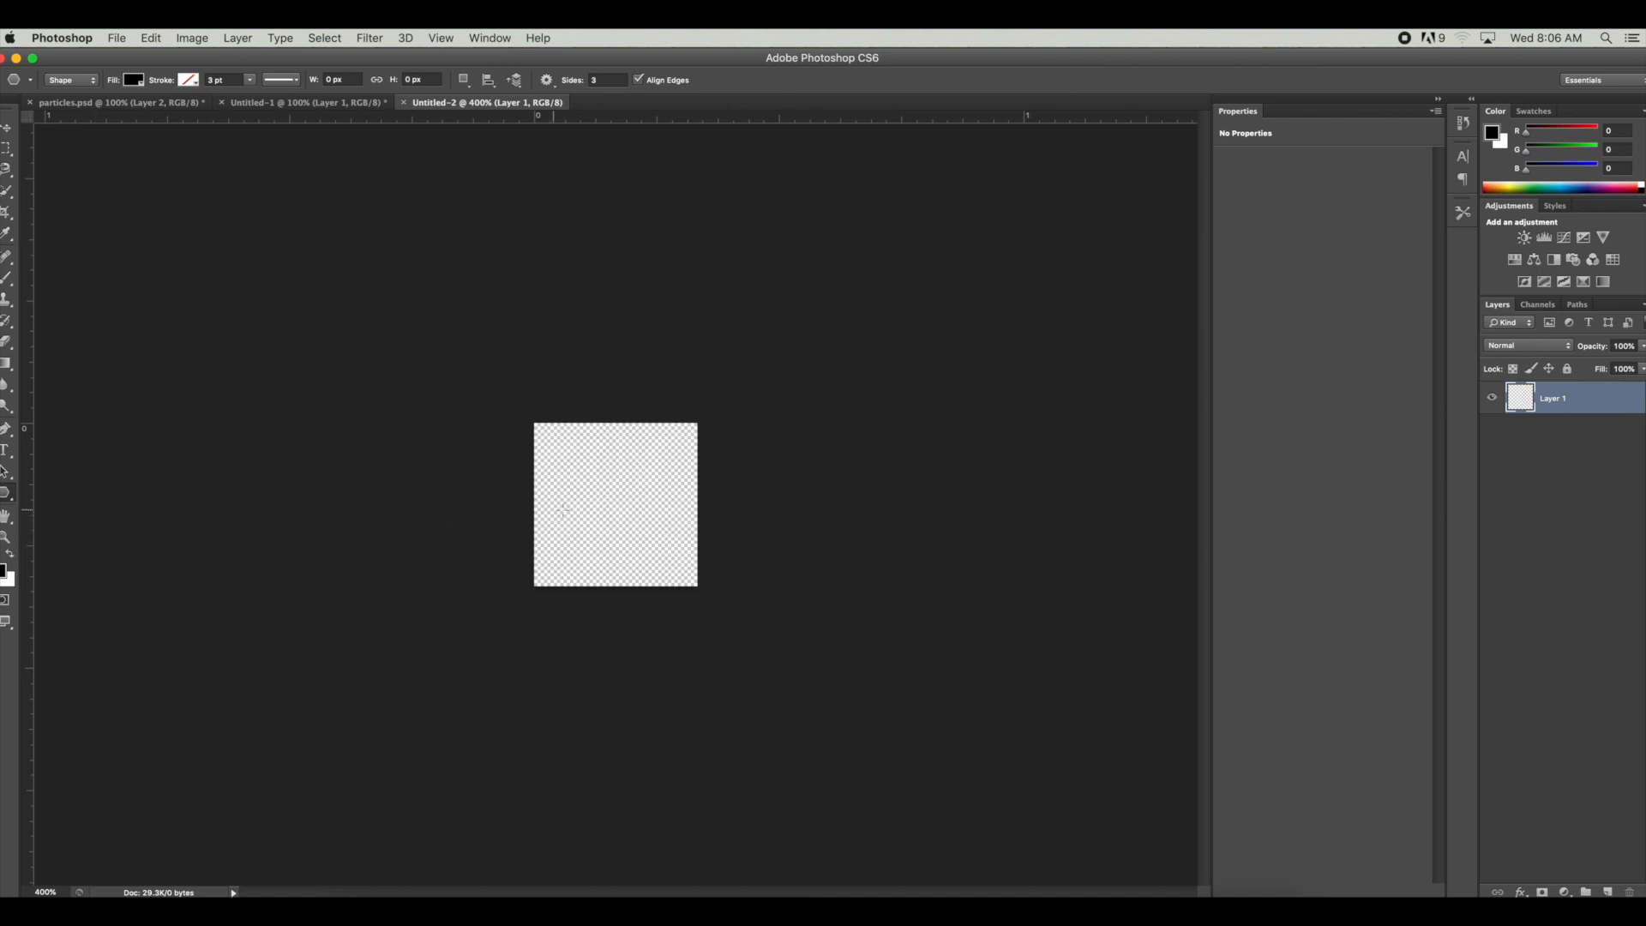
pyautogui.click(605, 529)
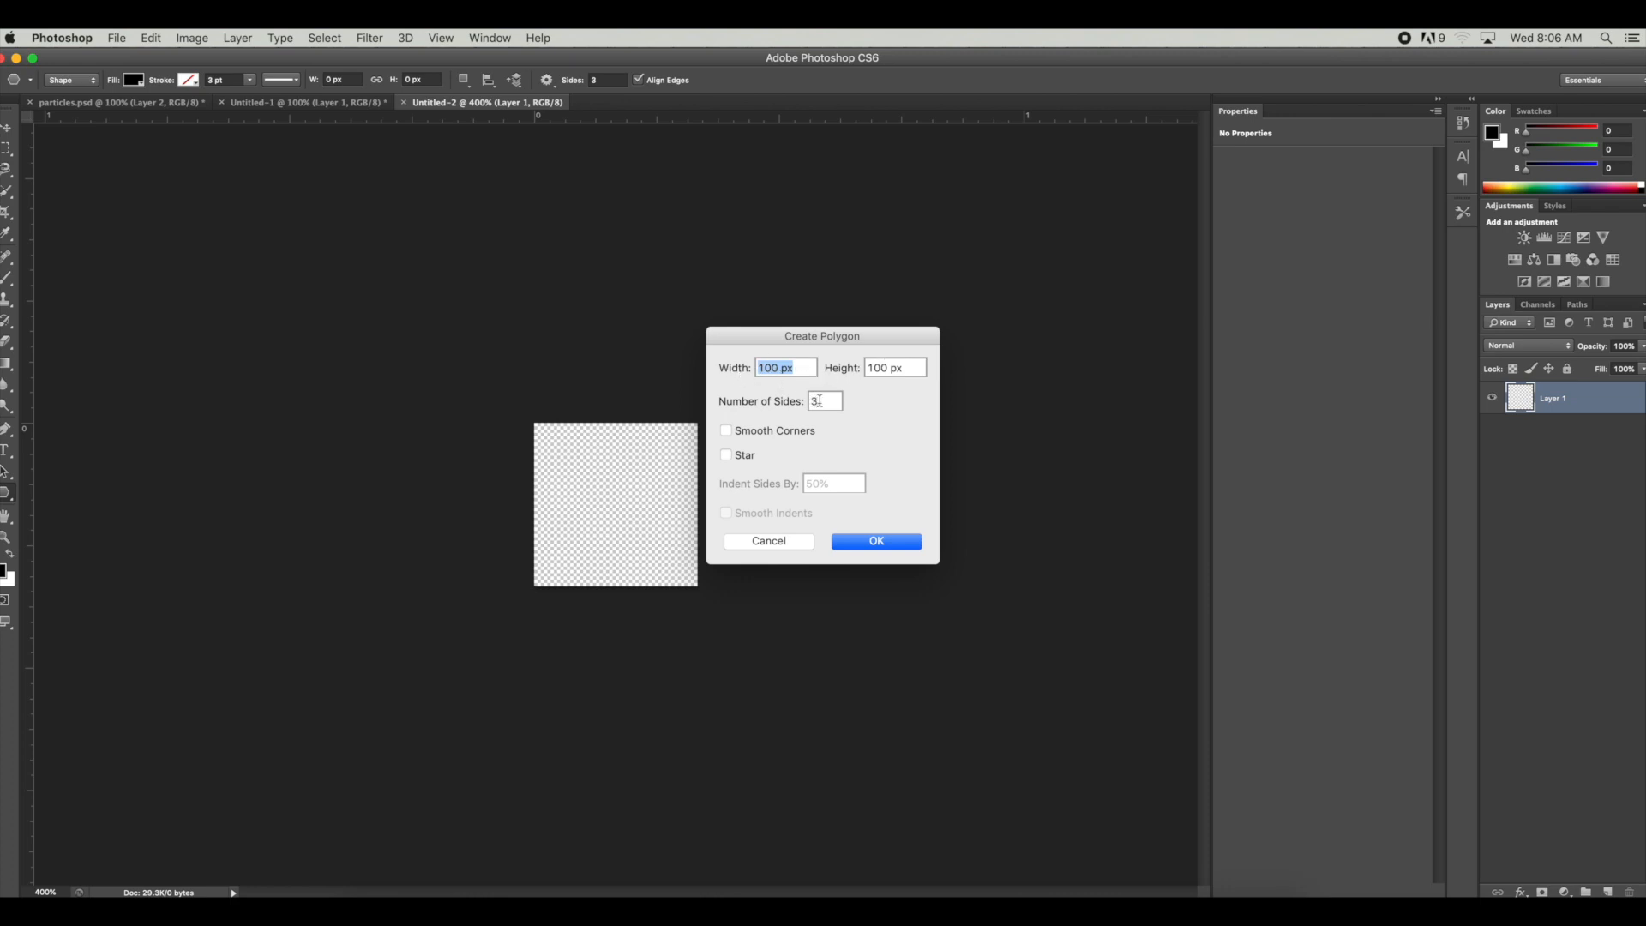
pyautogui.click(862, 547)
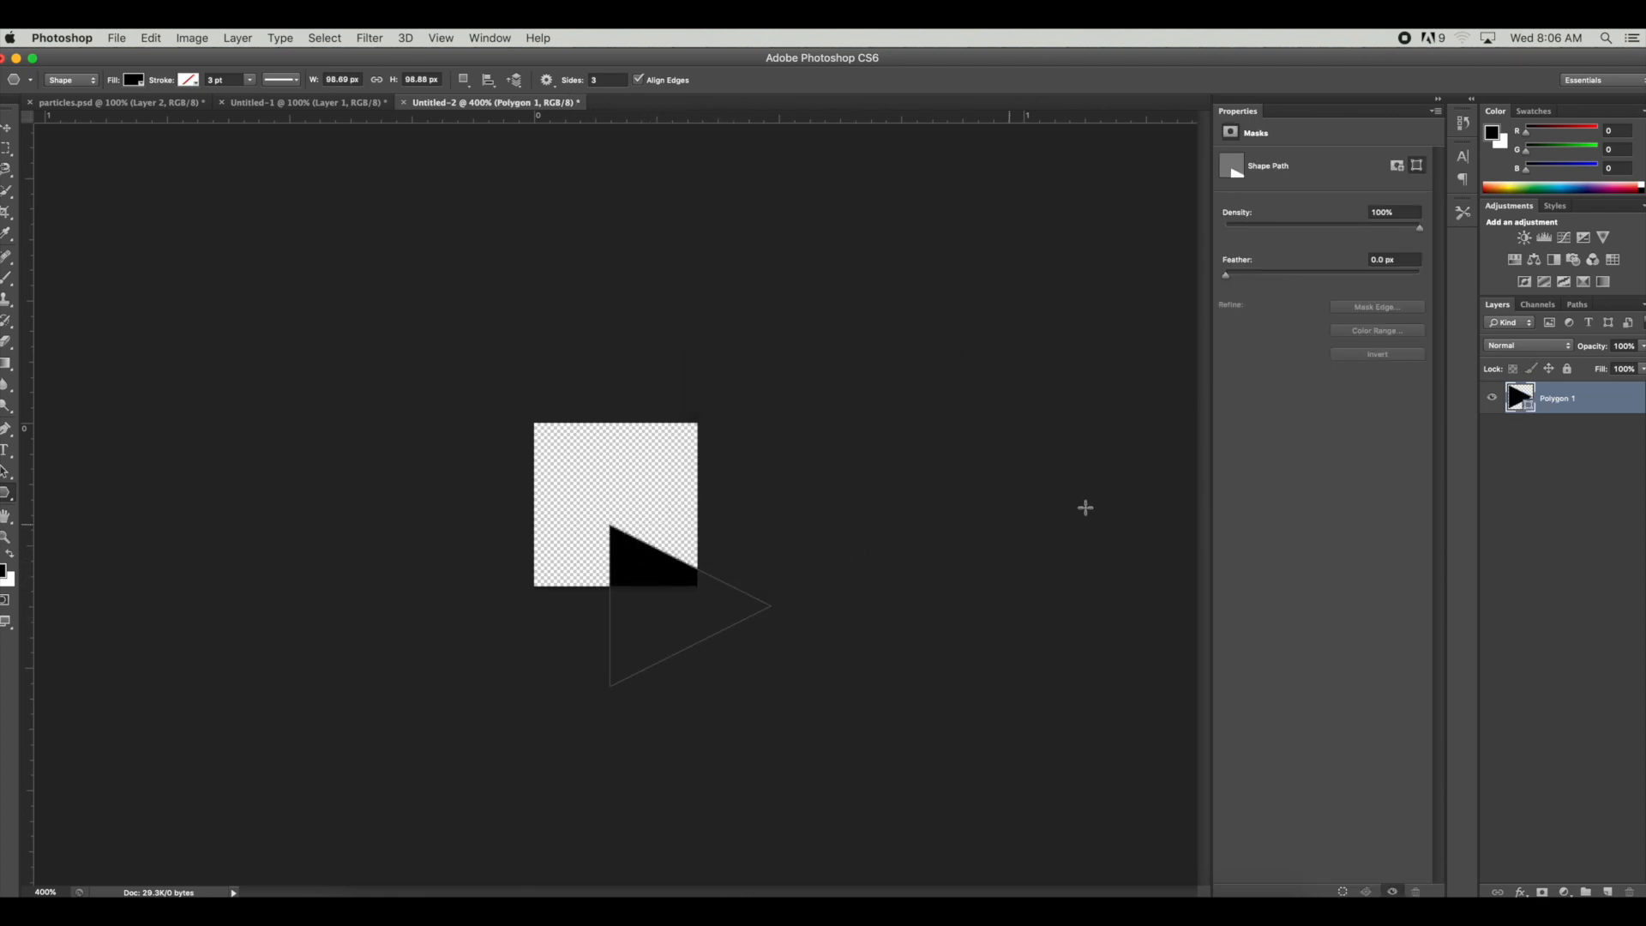
# Step: Rasterize the triangle's shape layer
pyautogui.doubleClick(1616, 409)
pyautogui.click(1187, 524)
pyautogui.rightClick(1597, 399)
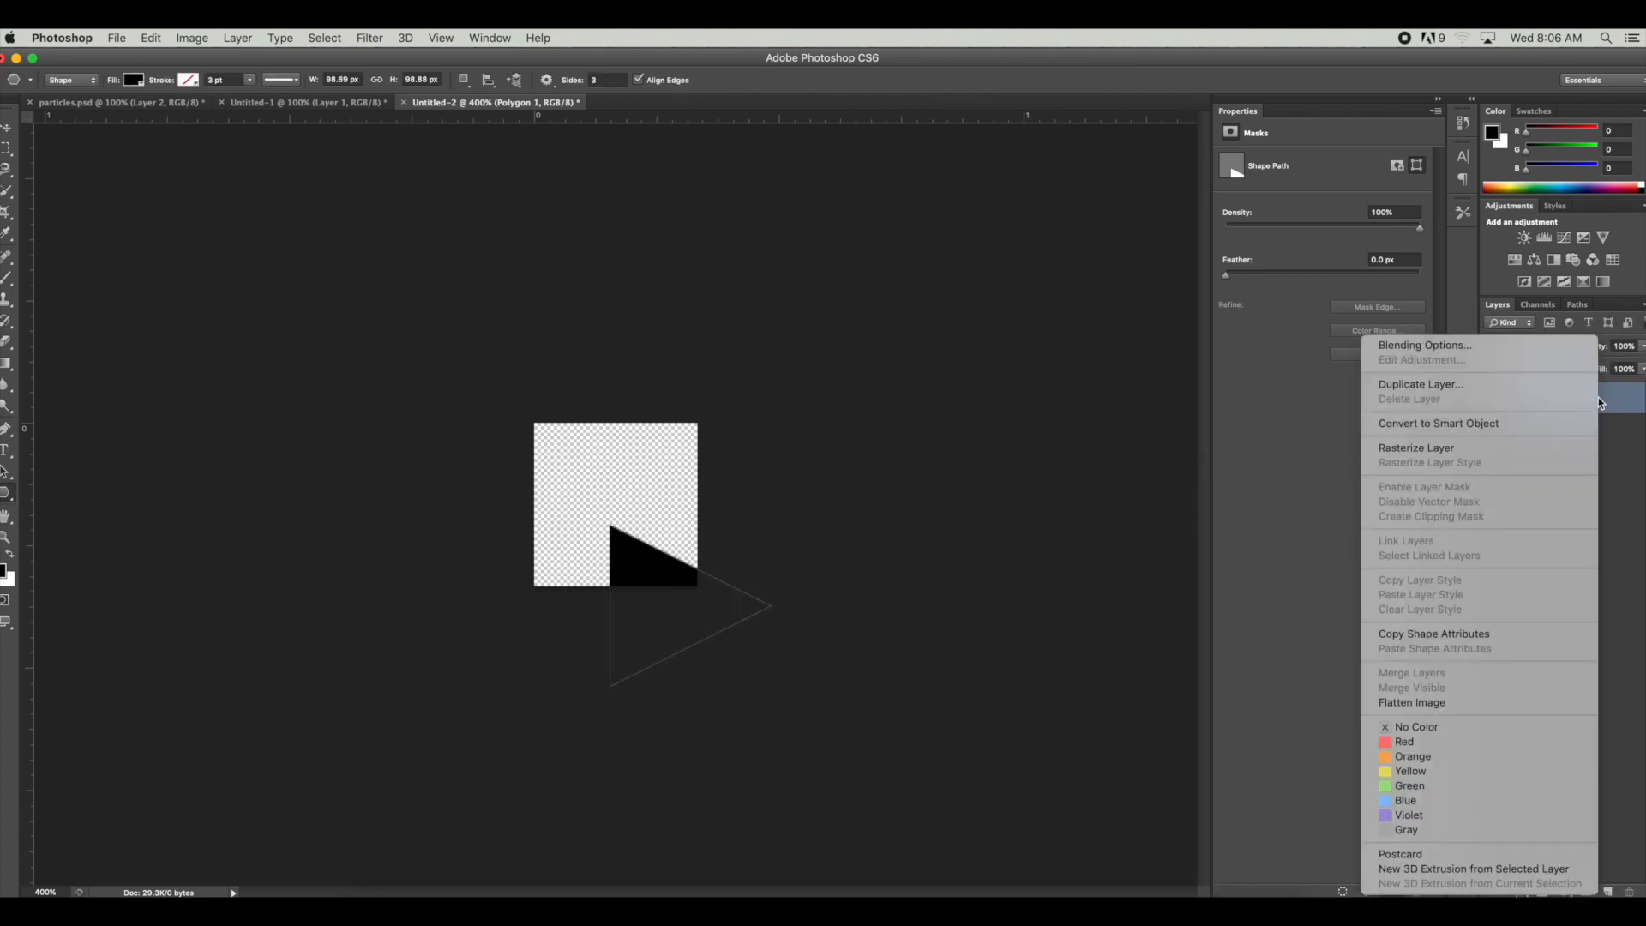
pyautogui.click(1489, 453)
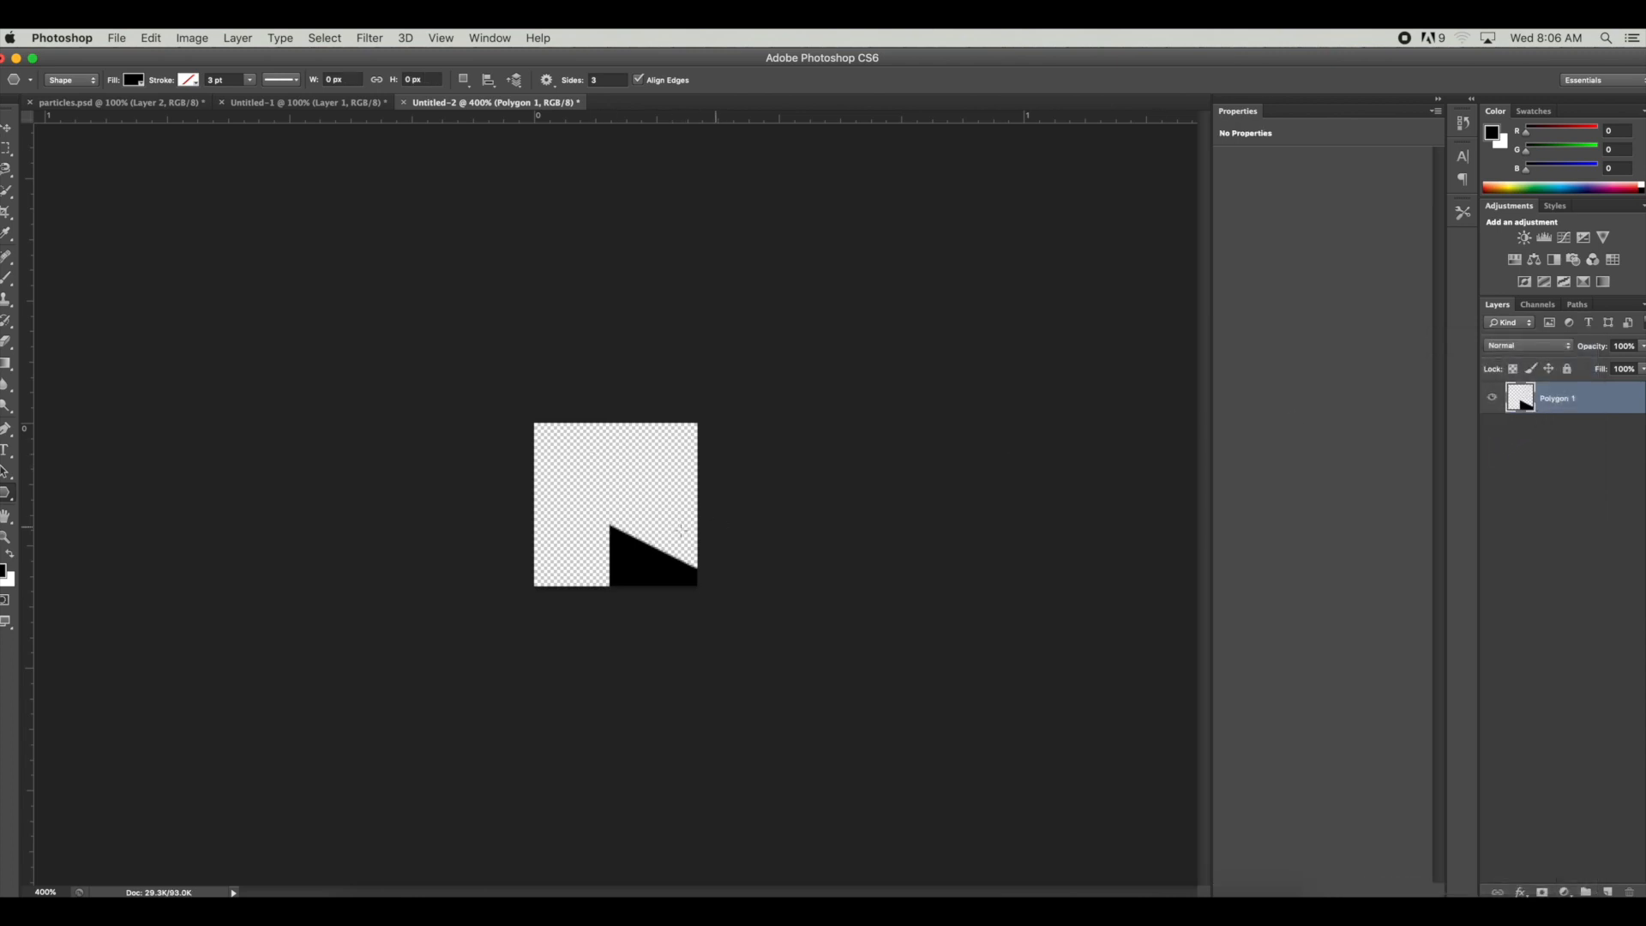
# Step: Rotate the triangle about 90 degrees counterclockwise so it points upward, and move it to fill the square canvas
pyautogui.press('super+t')
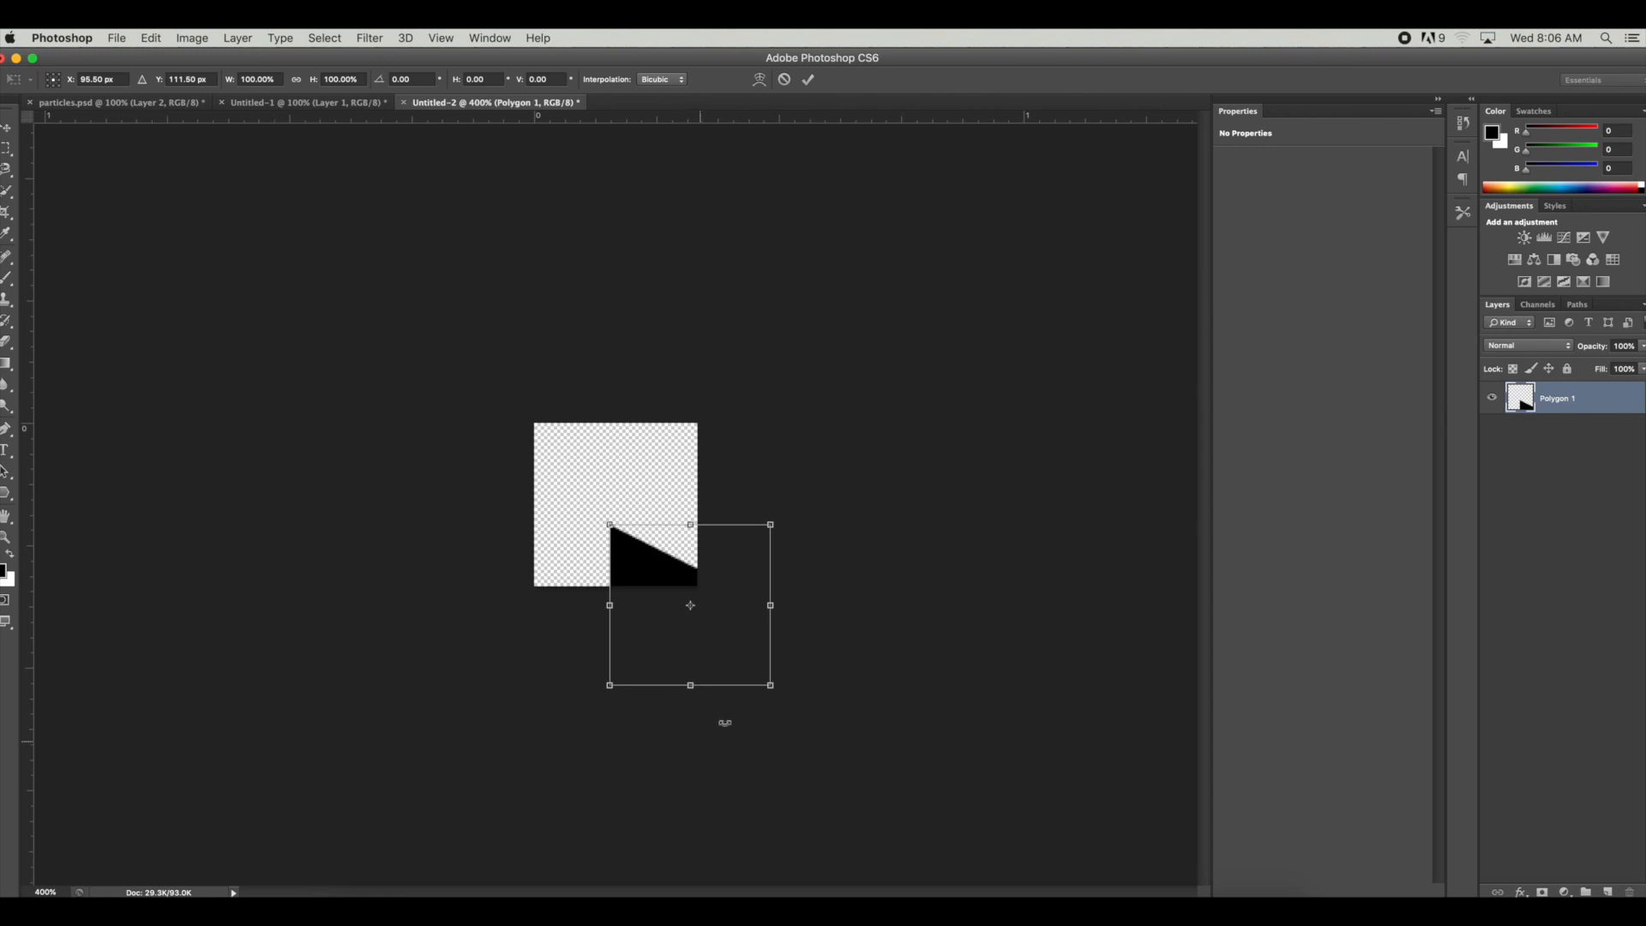
pyautogui.moveTo(746, 504); pyautogui.dragTo(583, 544)
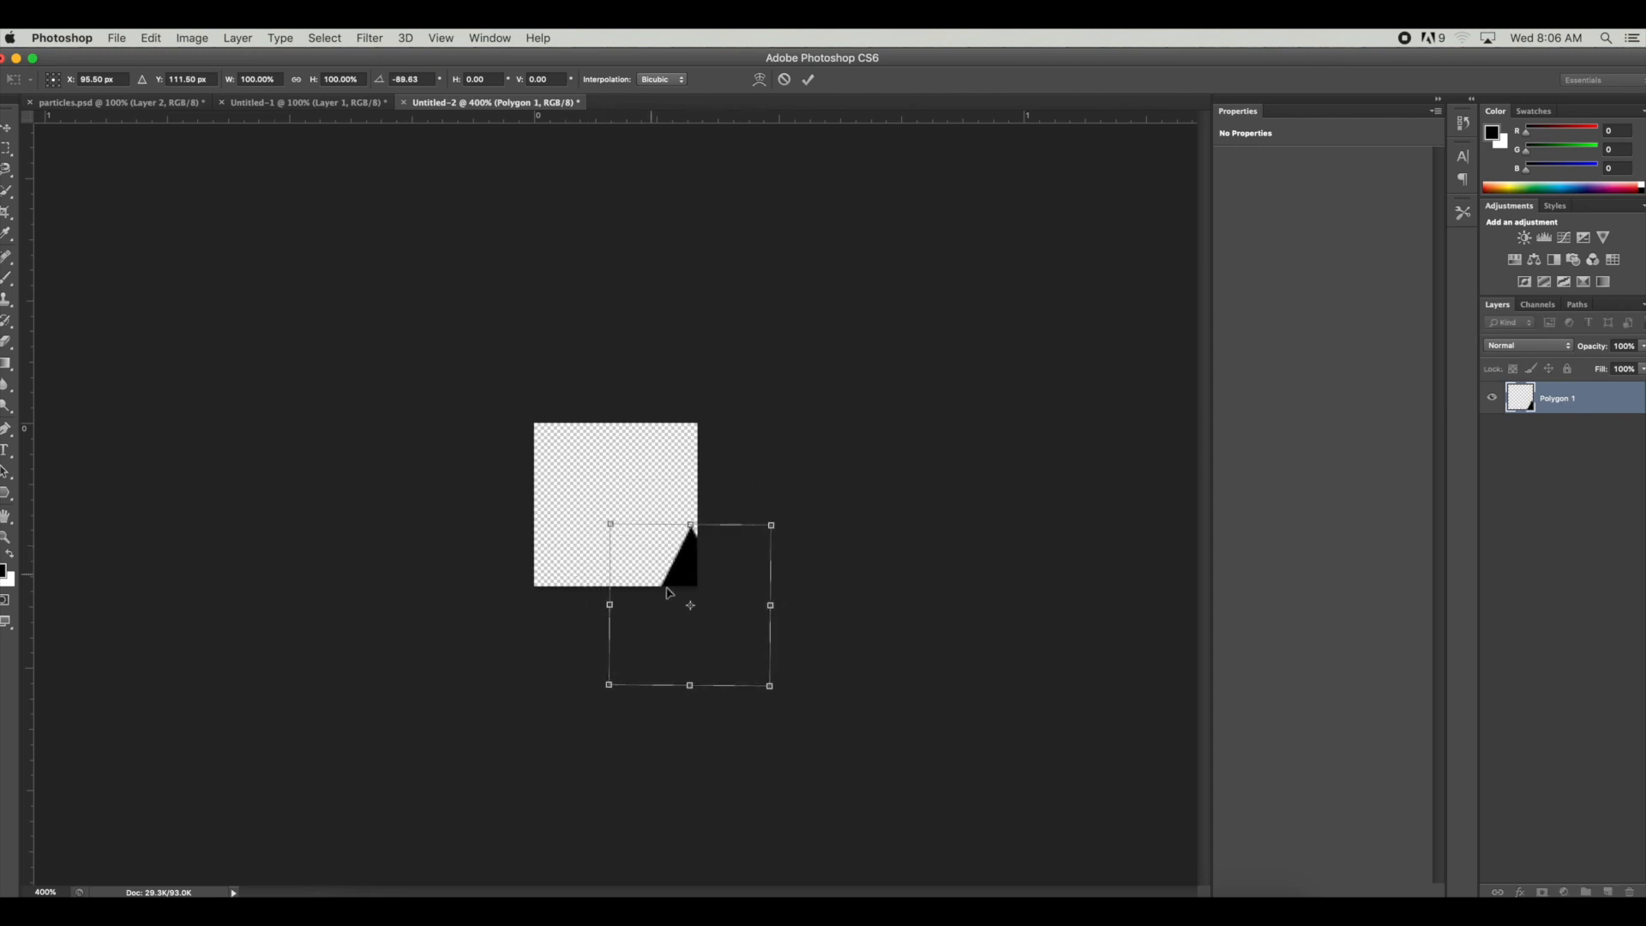
pyautogui.moveTo(686, 625); pyautogui.dragTo(622, 542)
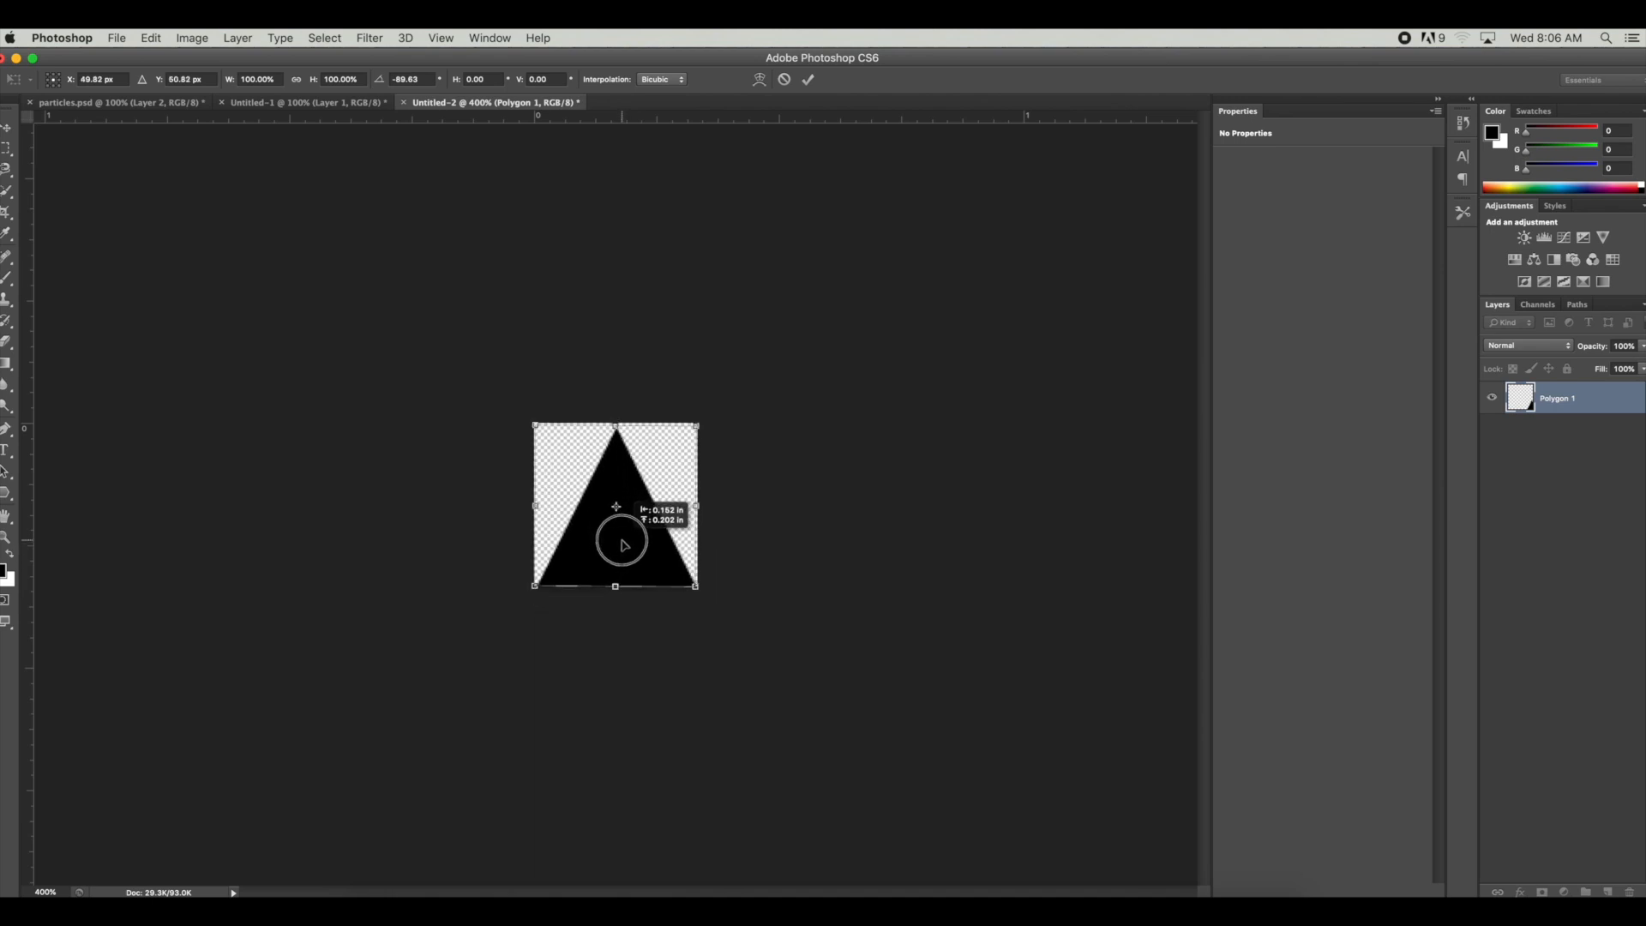
pyautogui.moveTo(622, 541); pyautogui.dragTo(662, 558)
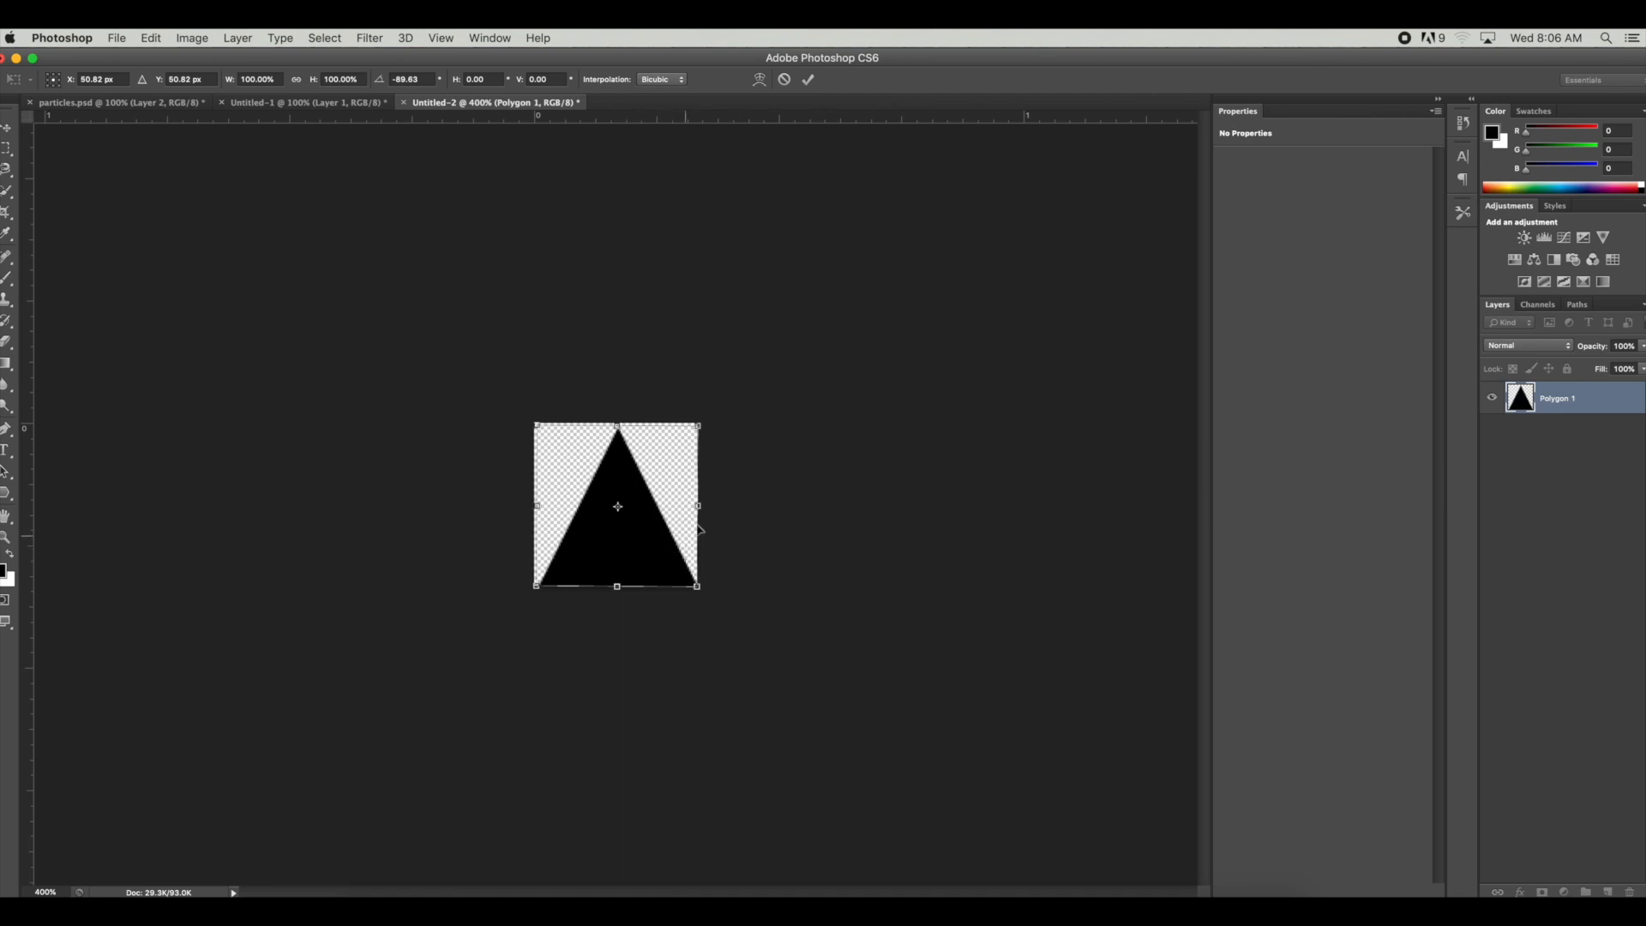
pyautogui.press('Return')
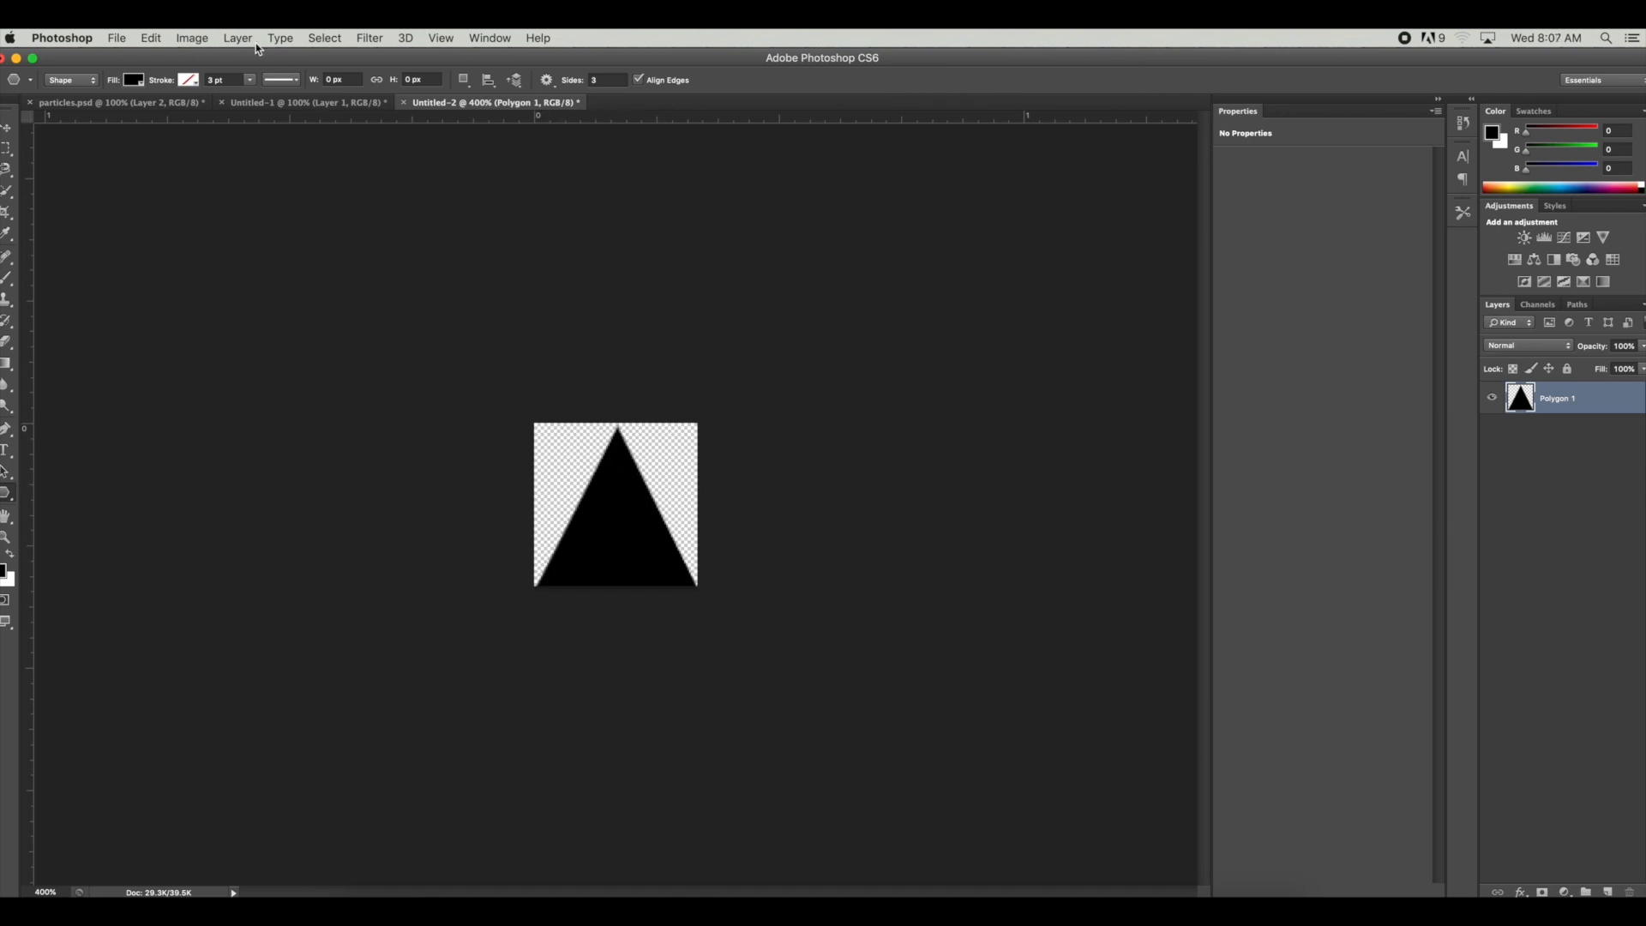
# Step: Try to define the triangle as a brush preset, and close the triangle document without saving it
pyautogui.click(150, 38)
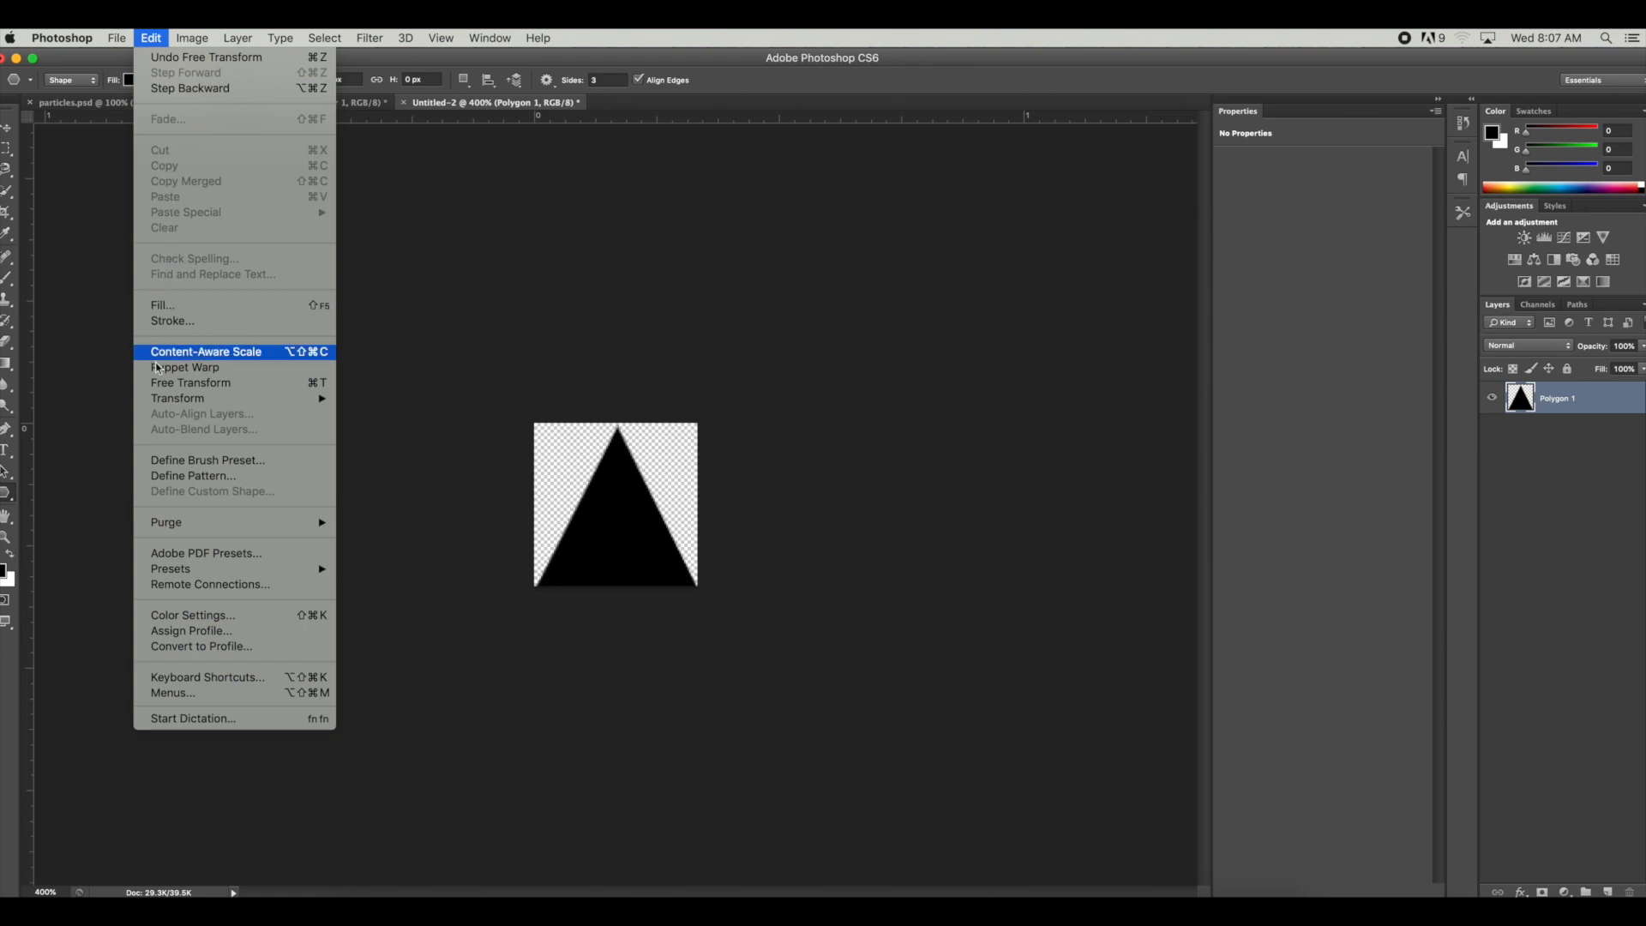
pyautogui.click(174, 464)
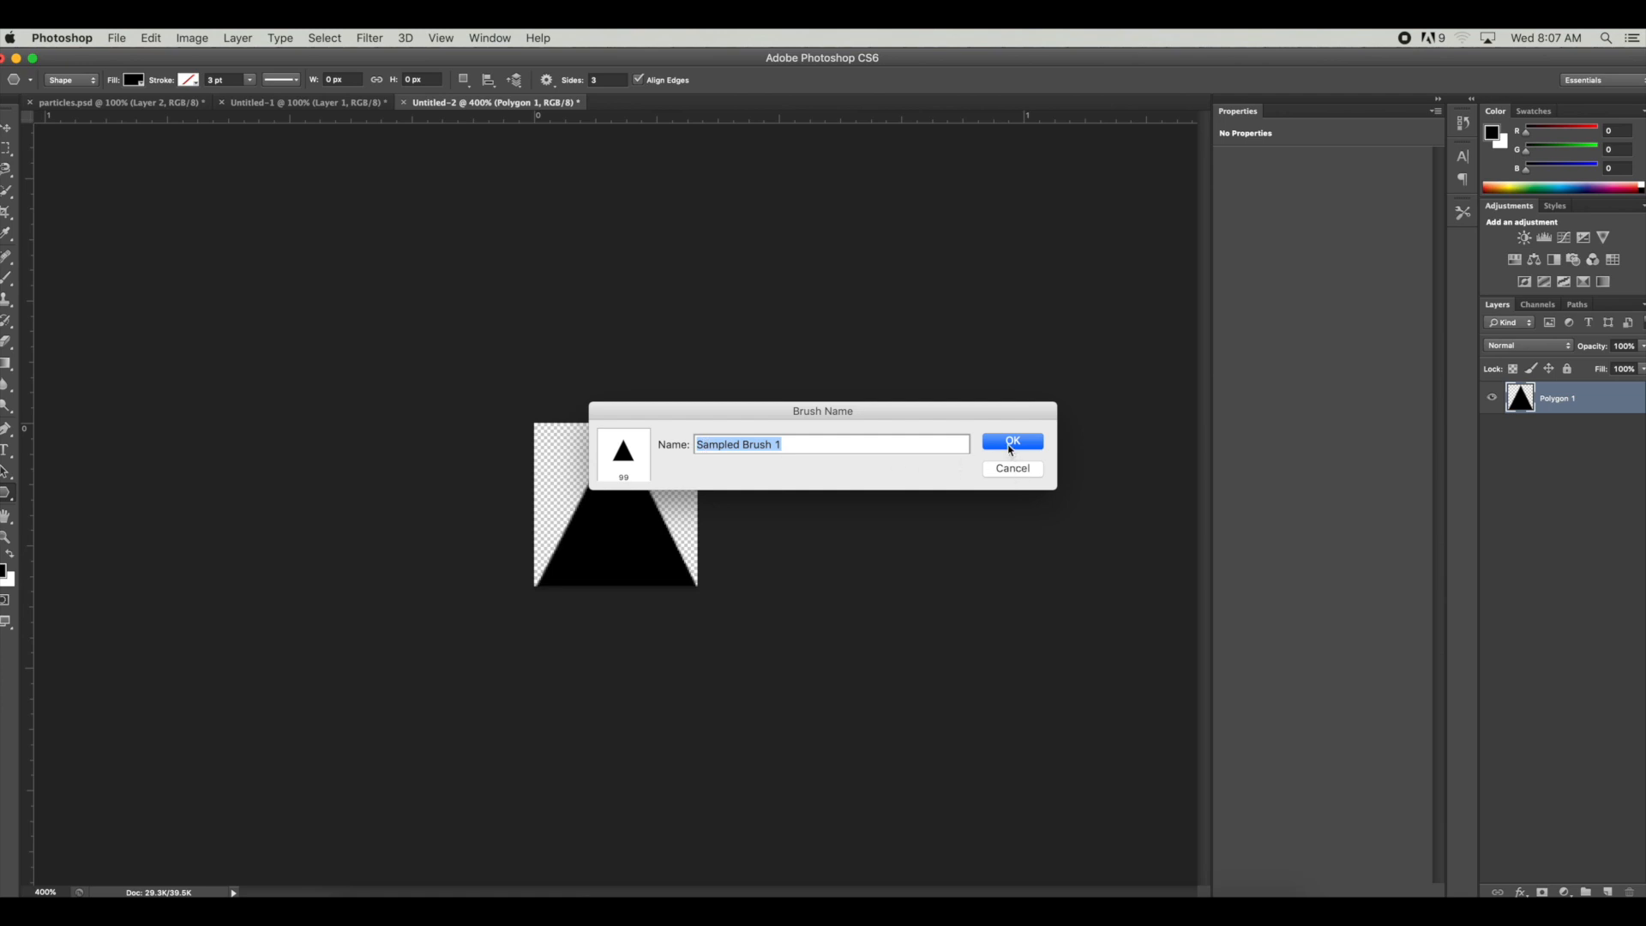
pyautogui.click(1020, 467)
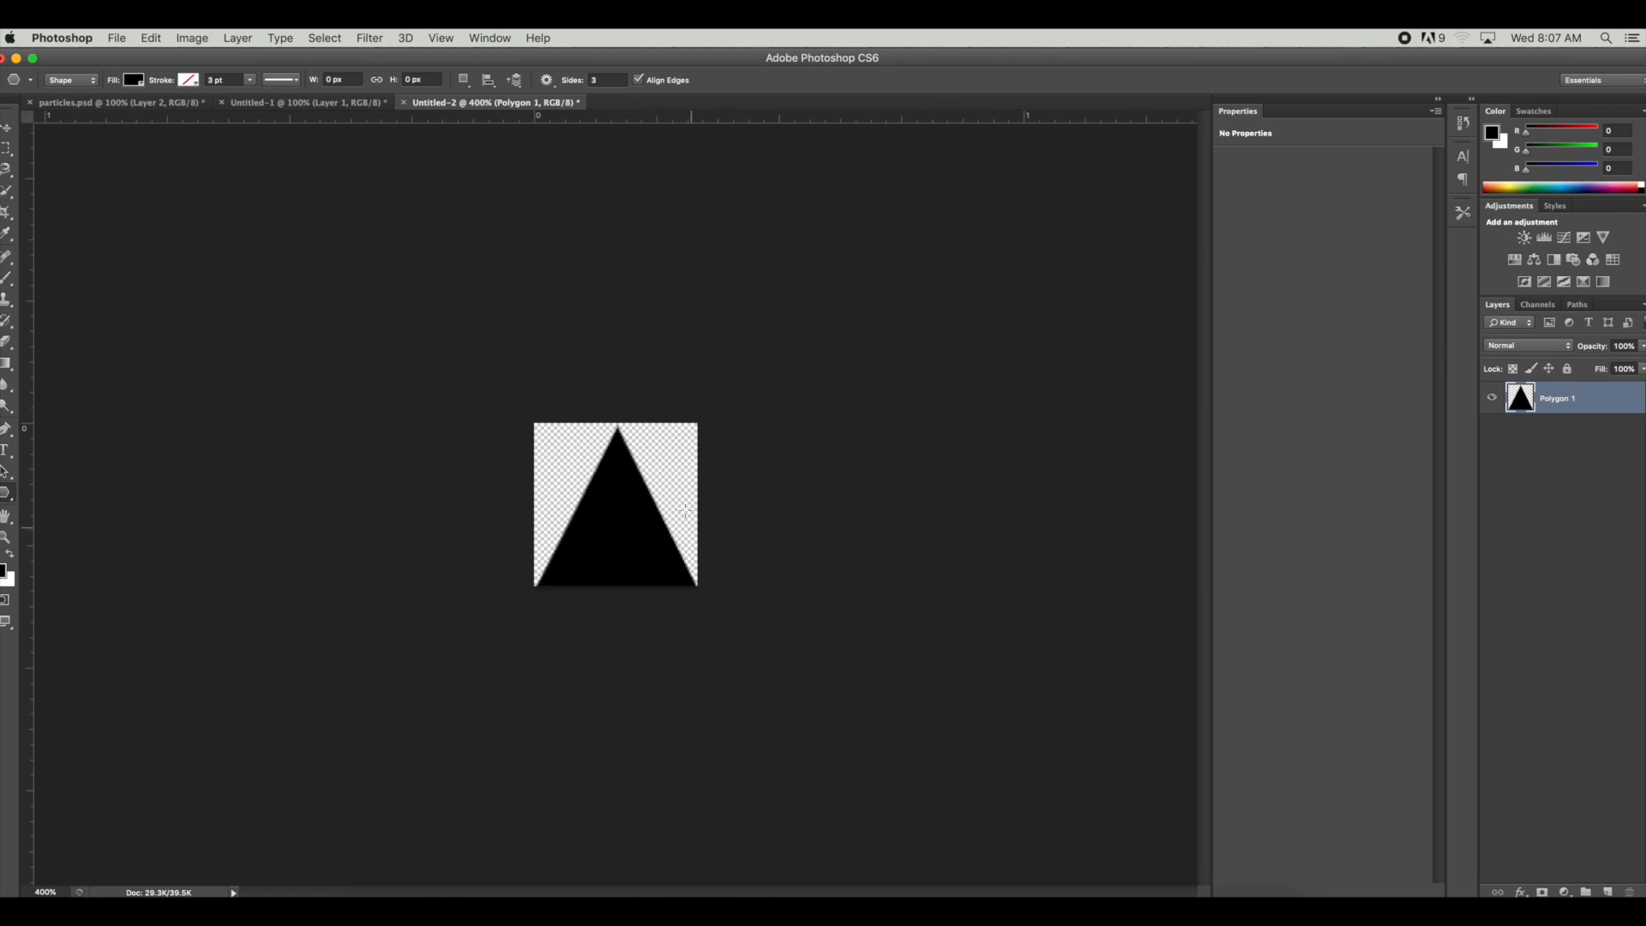
pyautogui.click(406, 103)
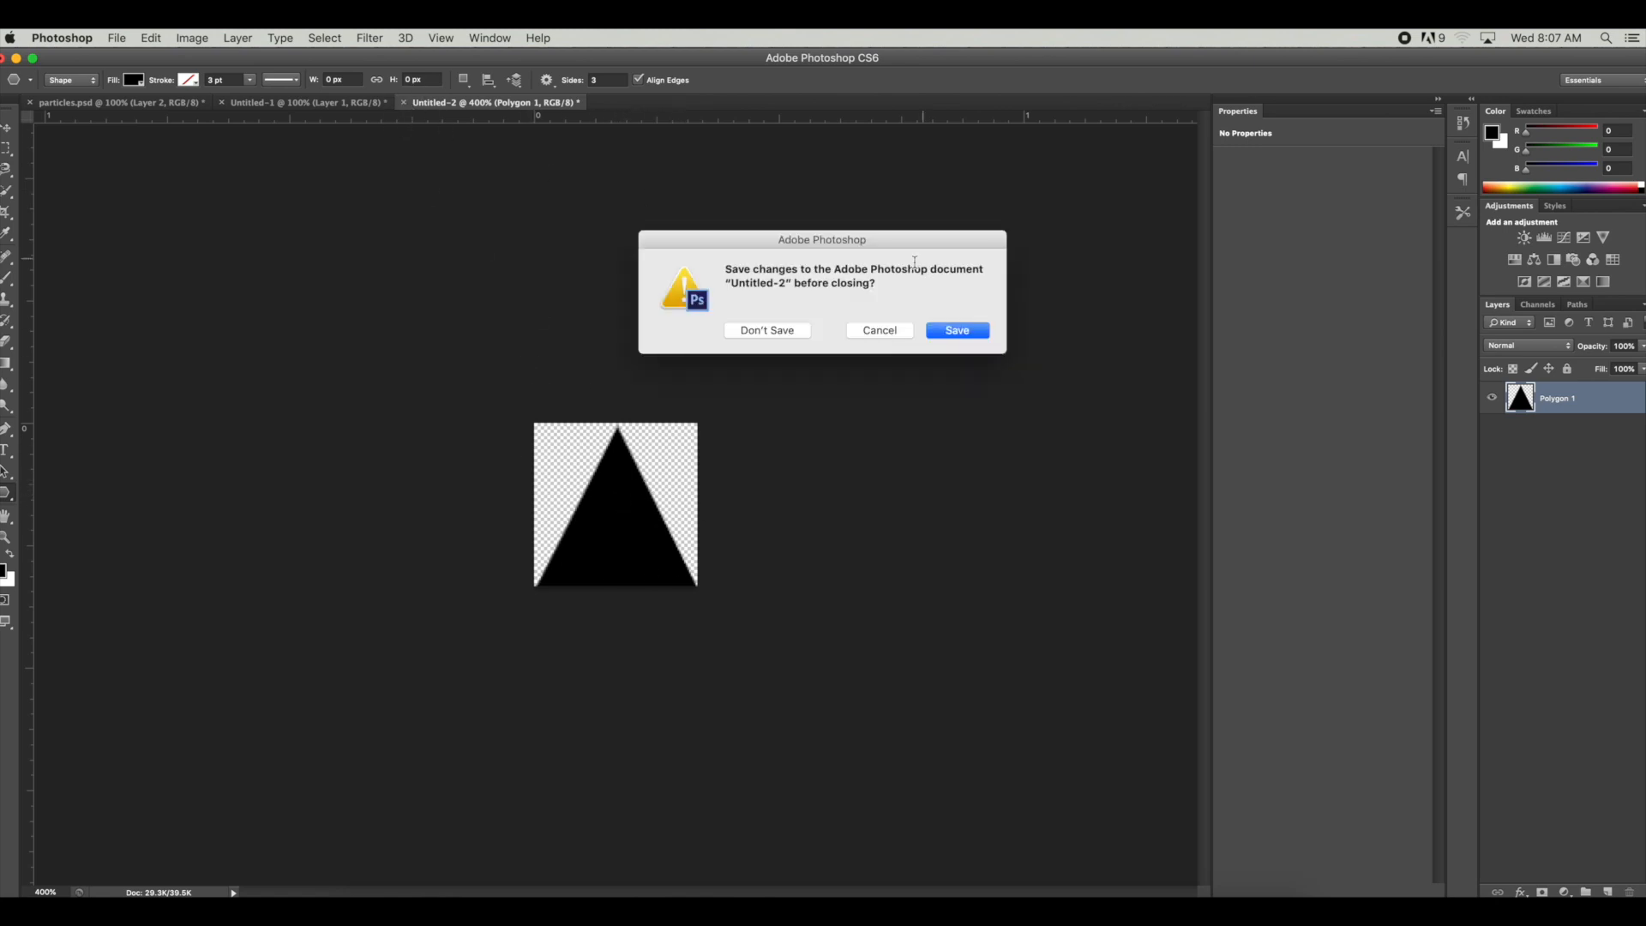
pyautogui.click(776, 331)
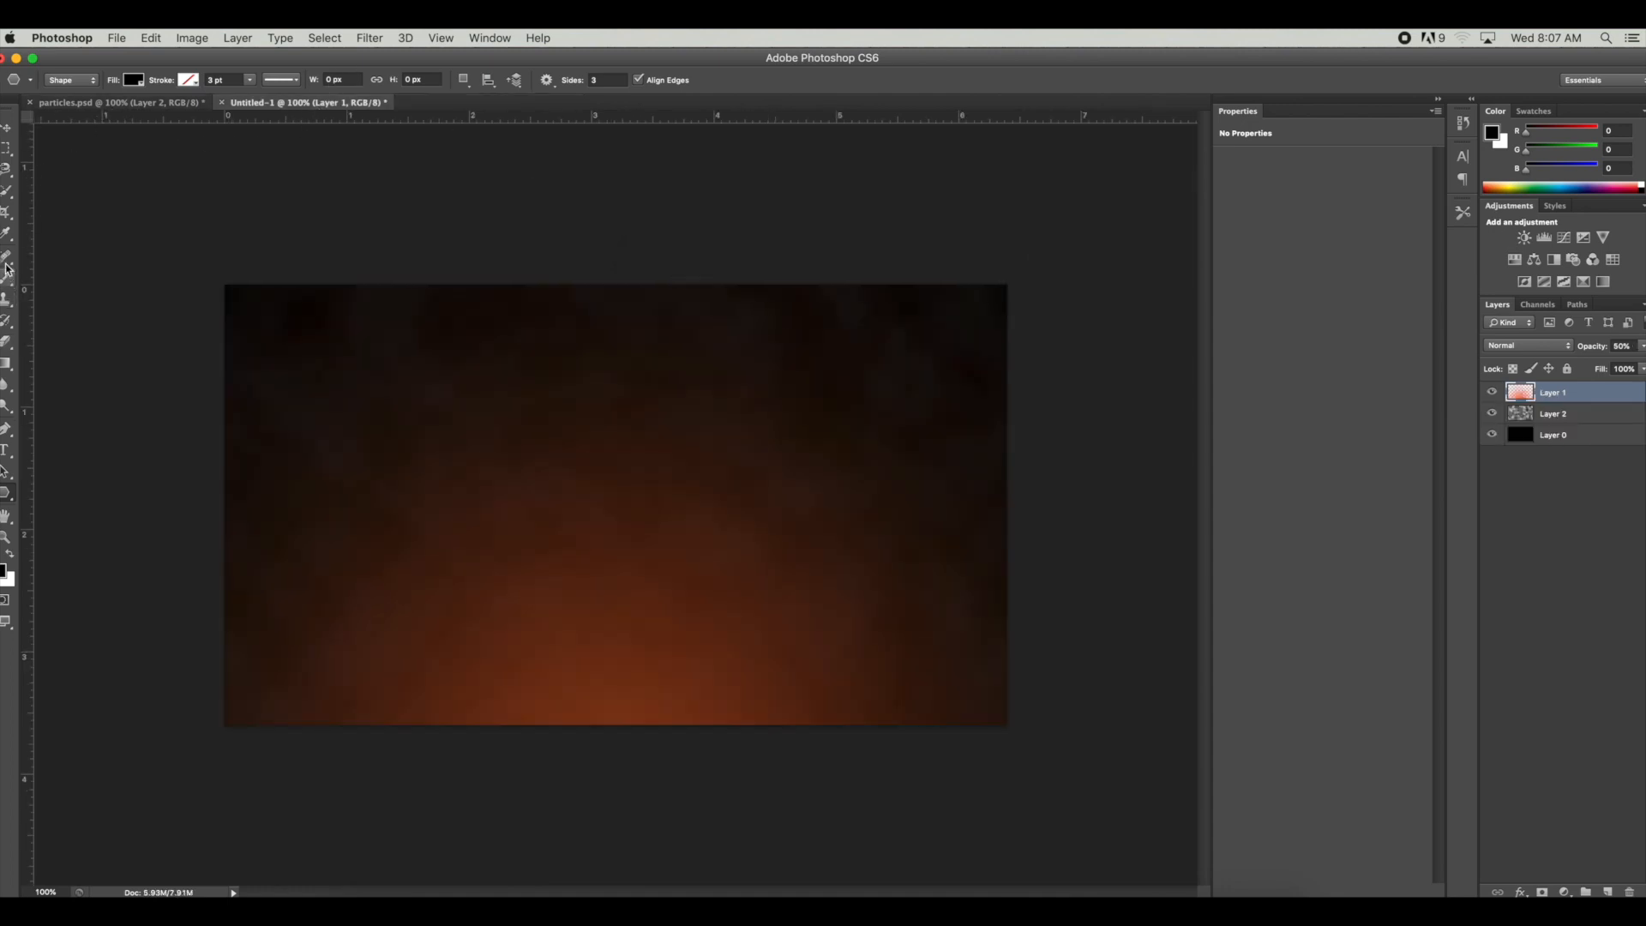
# Step: Set the foreground color to orange #fd6620
pyautogui.click(4, 568)
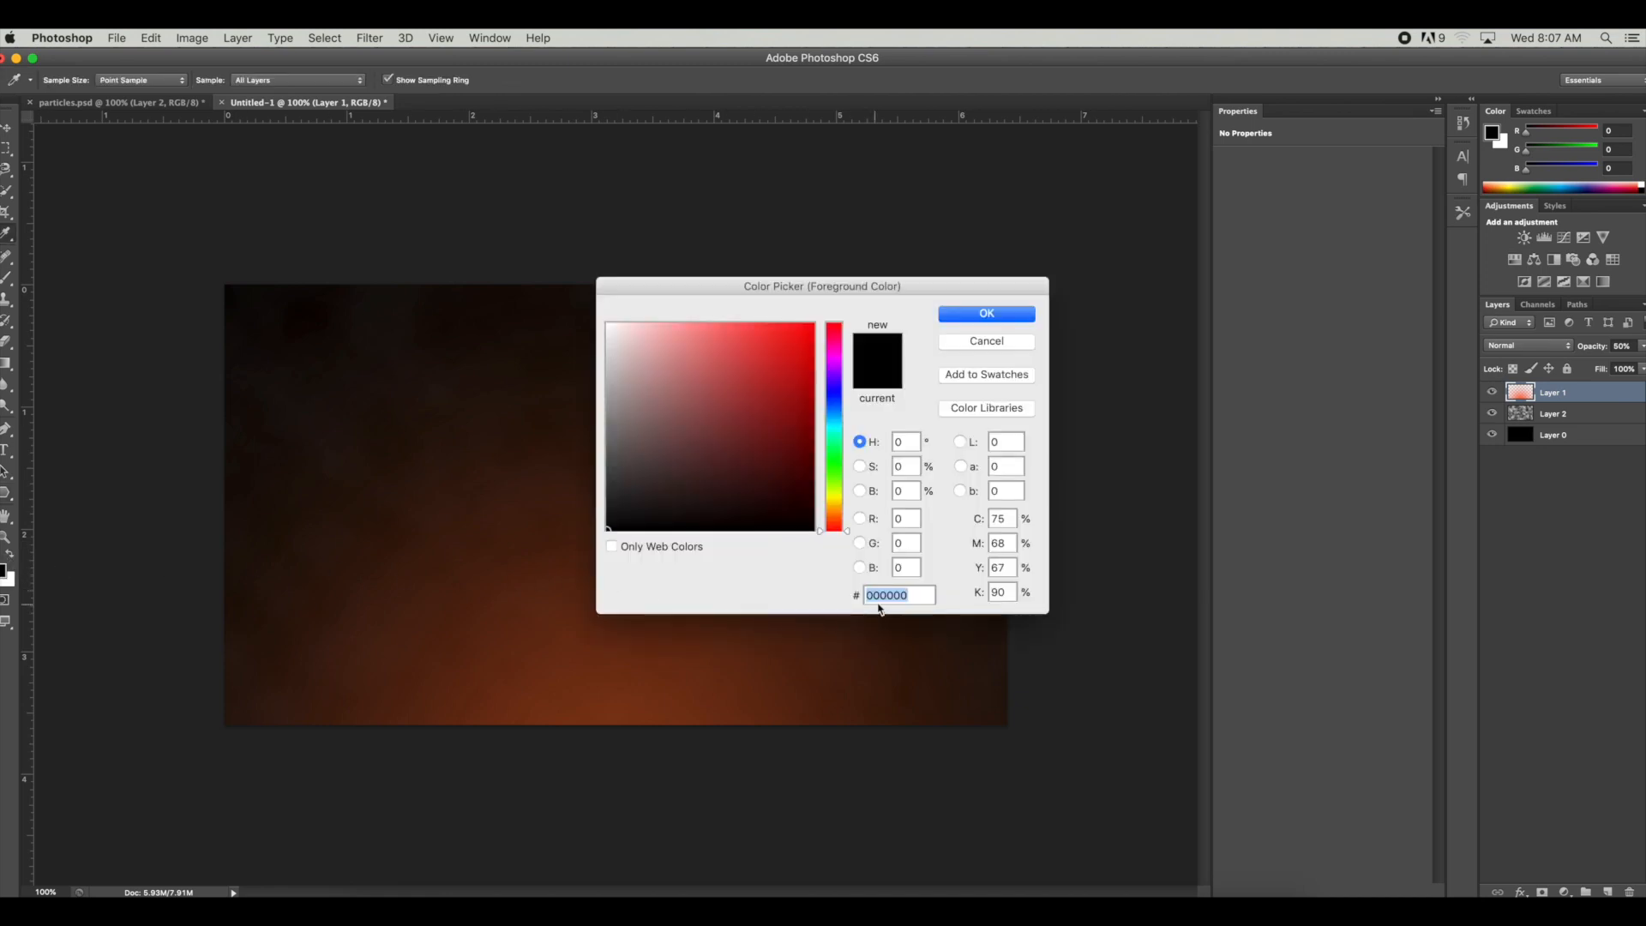
pyautogui.press('BackSpace')
pyautogui.write('fd6620')
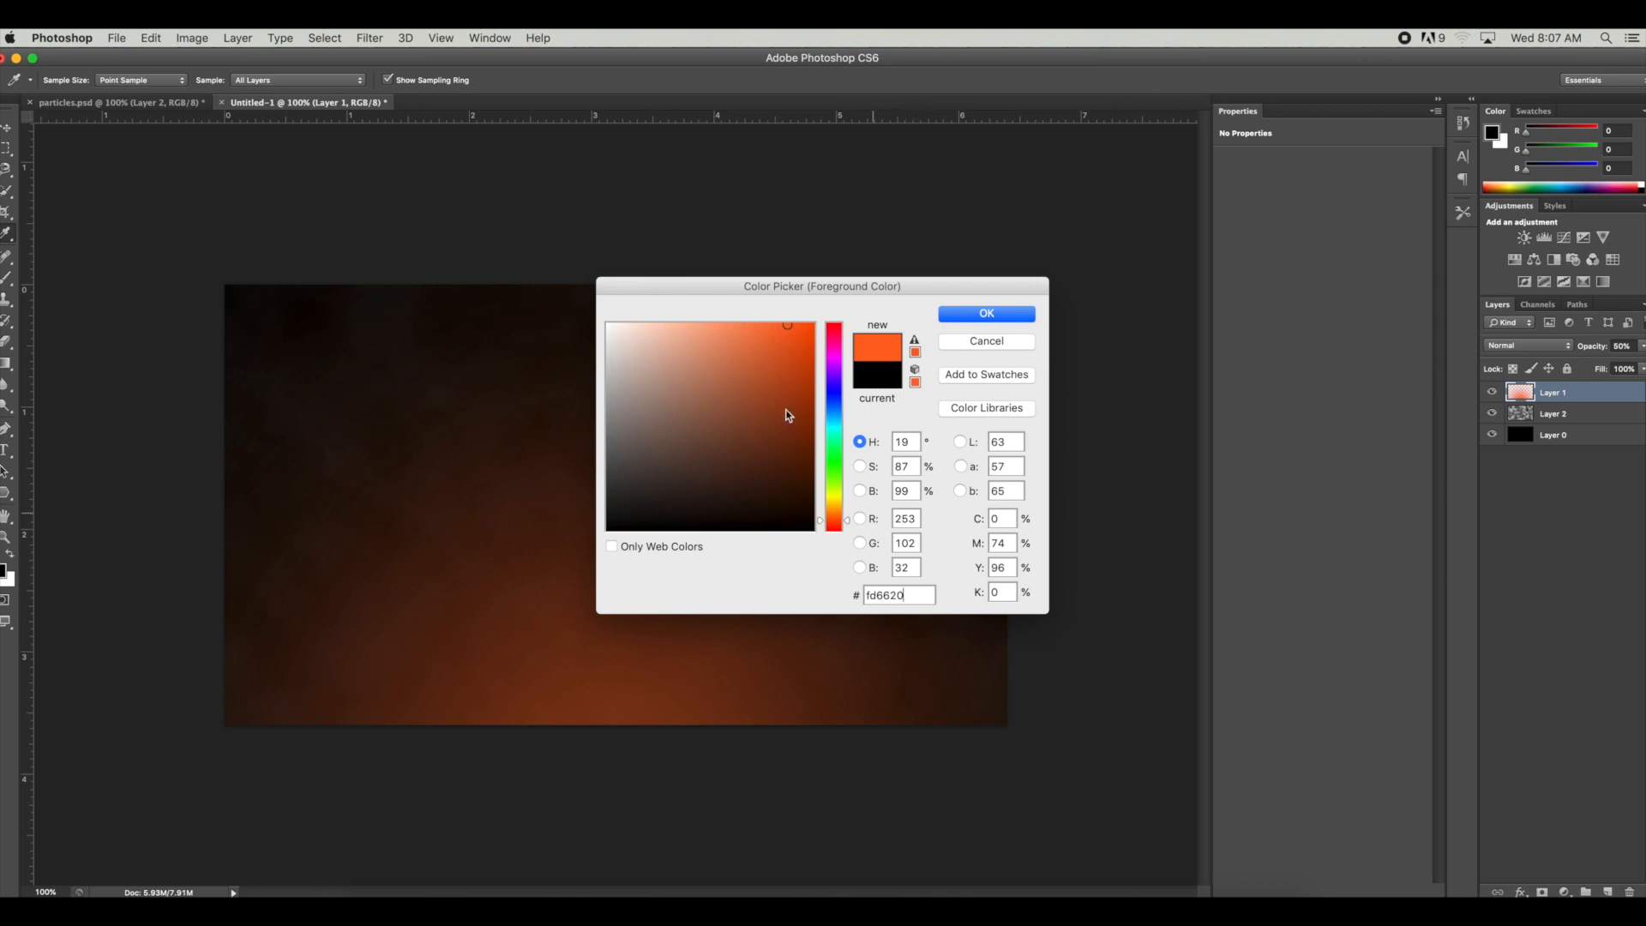
pyautogui.click(987, 313)
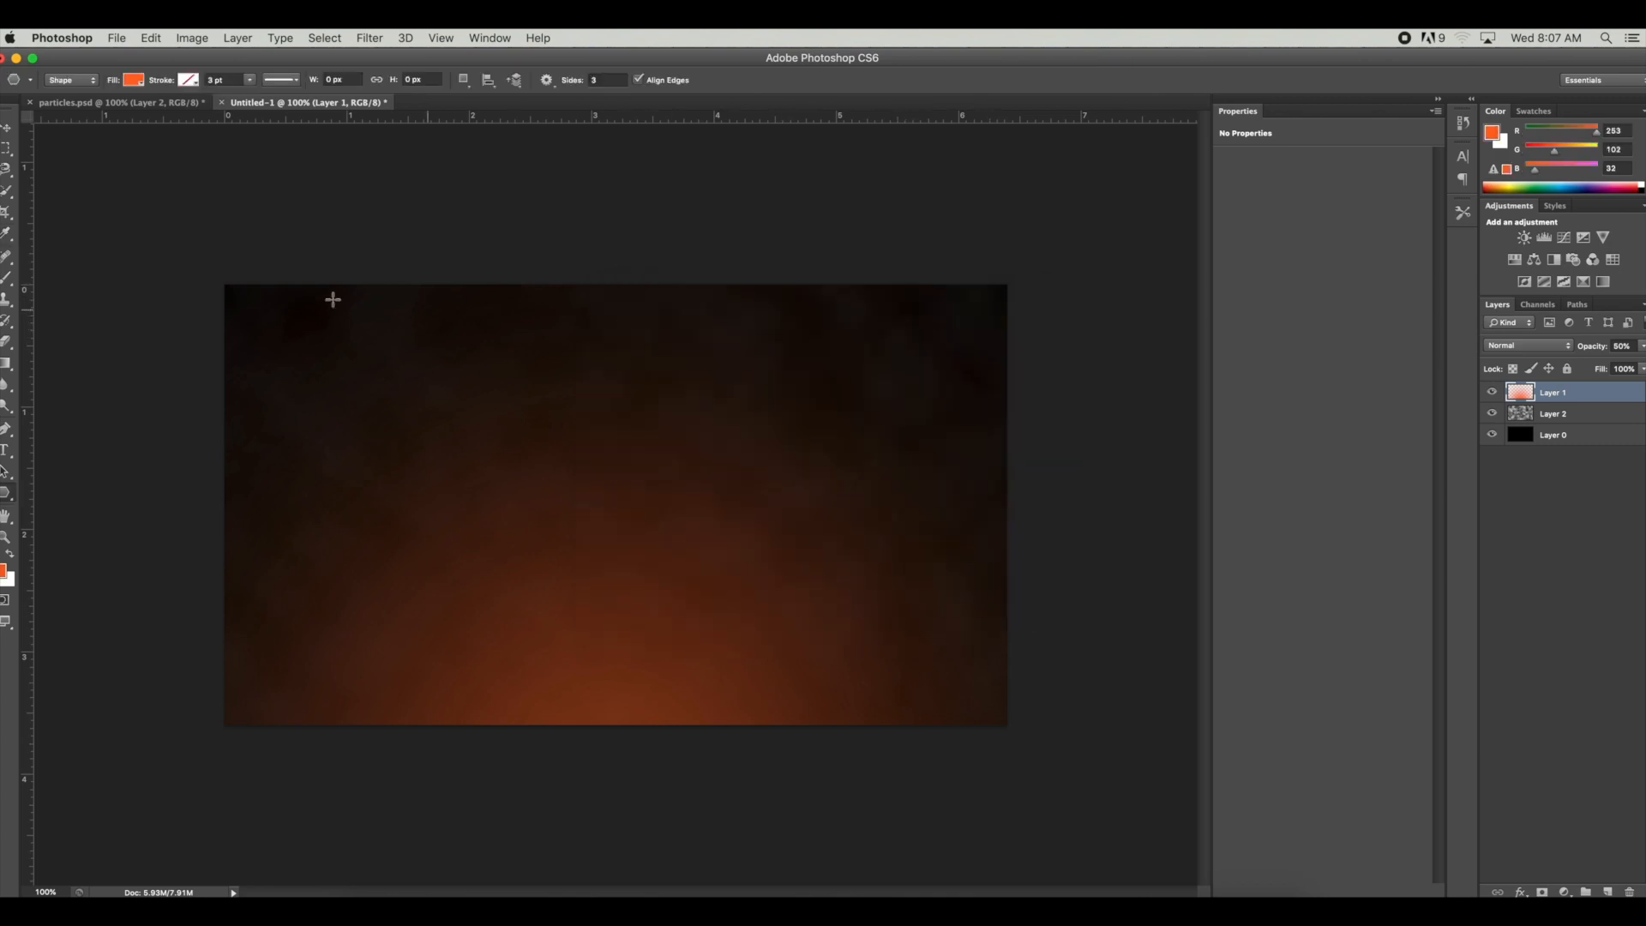
# Step: Switch to the Brush tool and choose the 99 px triangle brush tip from the brush presets
pyautogui.click(10, 283)
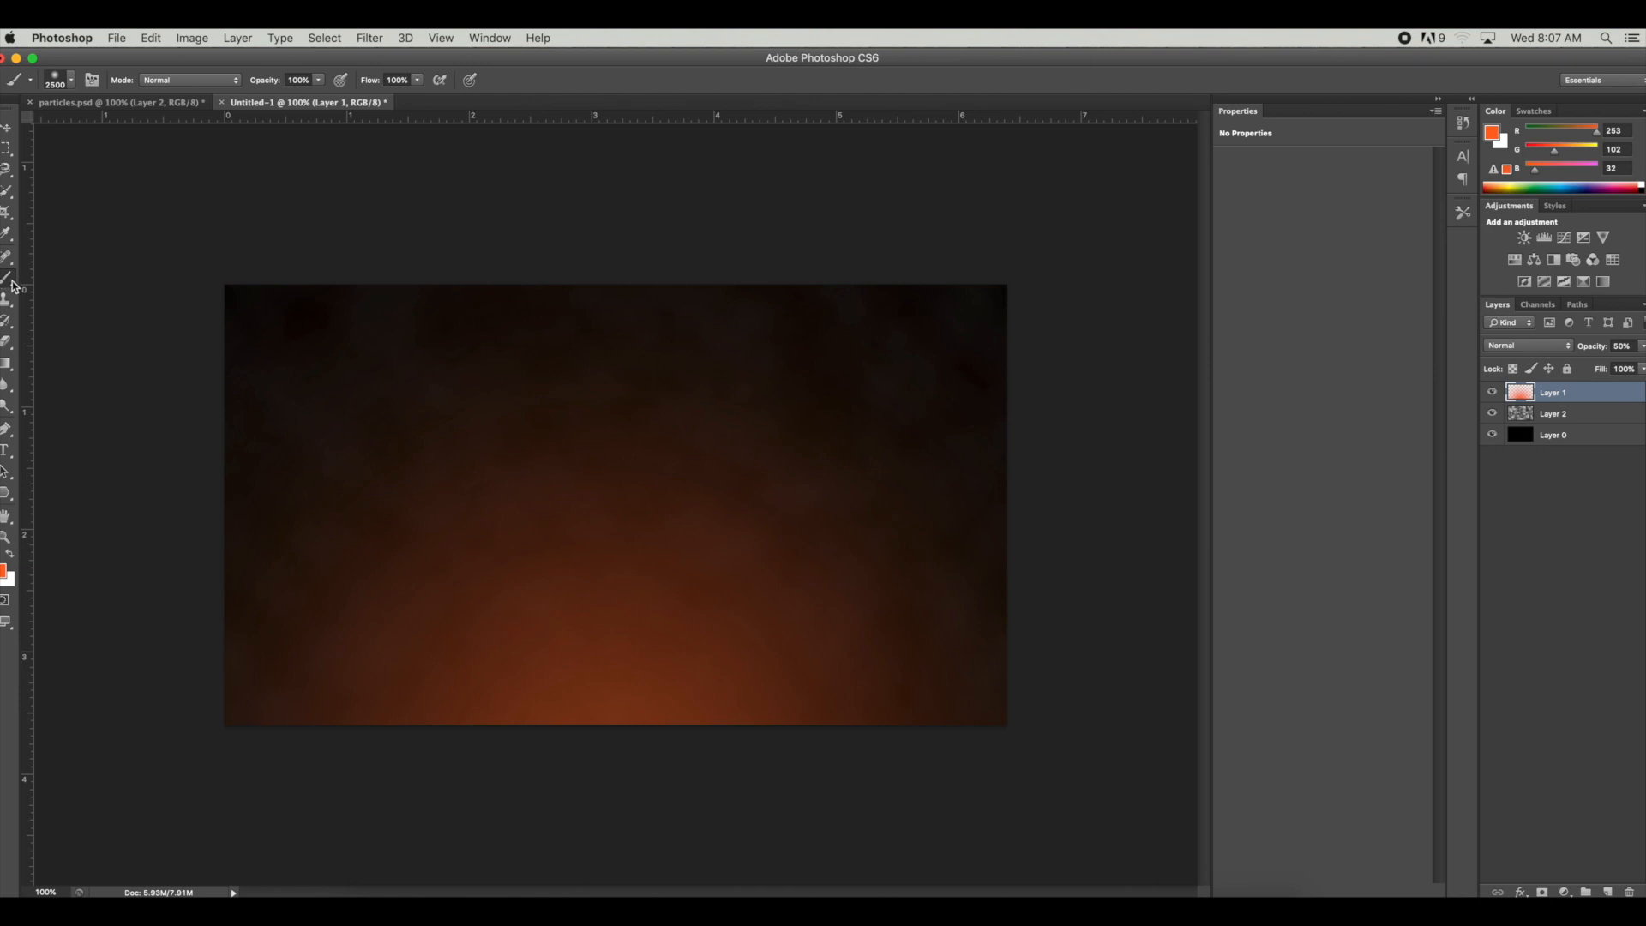
pyautogui.click(72, 81)
pyautogui.moveTo(173, 197); pyautogui.dragTo(177, 312)
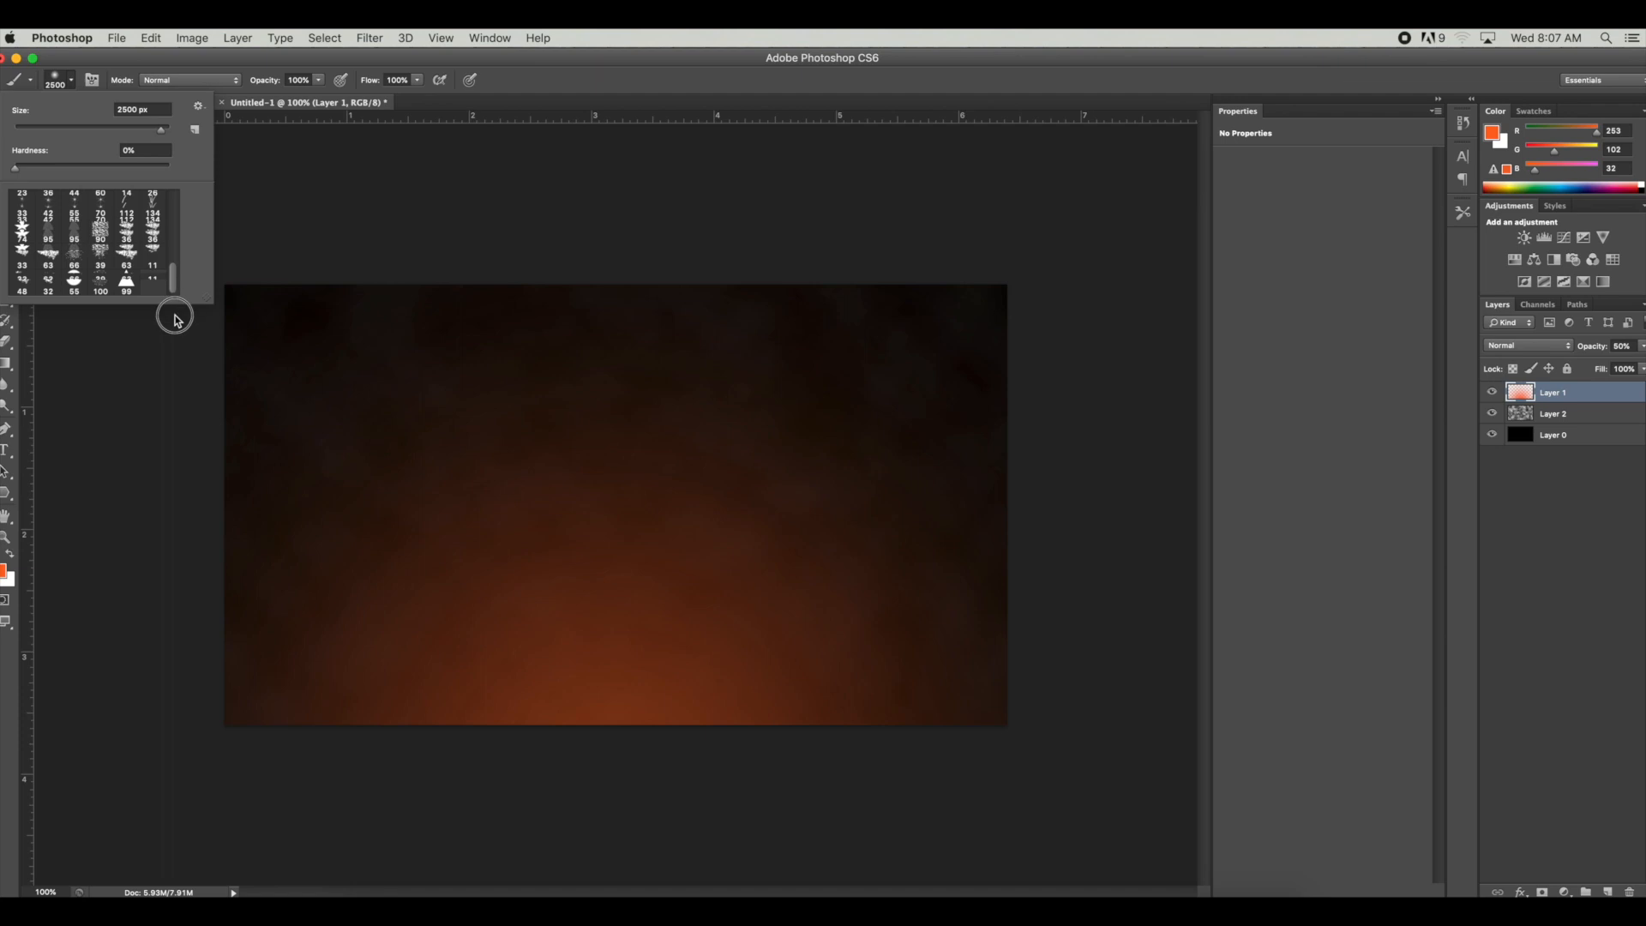
pyautogui.click(127, 285)
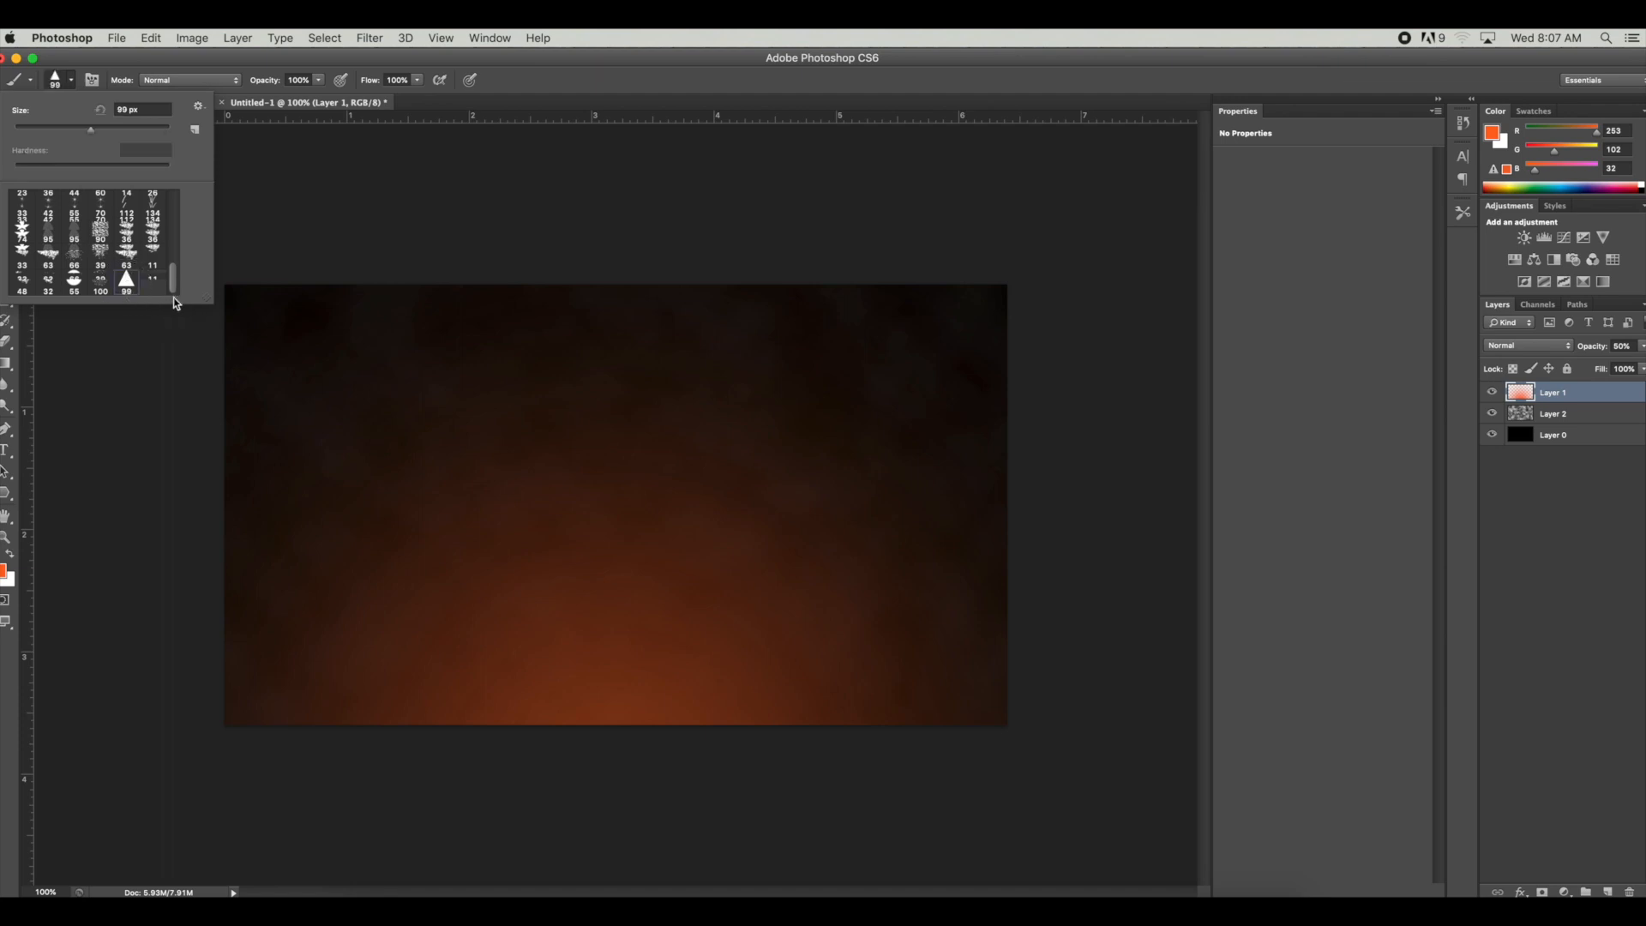
pyautogui.moveTo(175, 283); pyautogui.dragTo(175, 201)
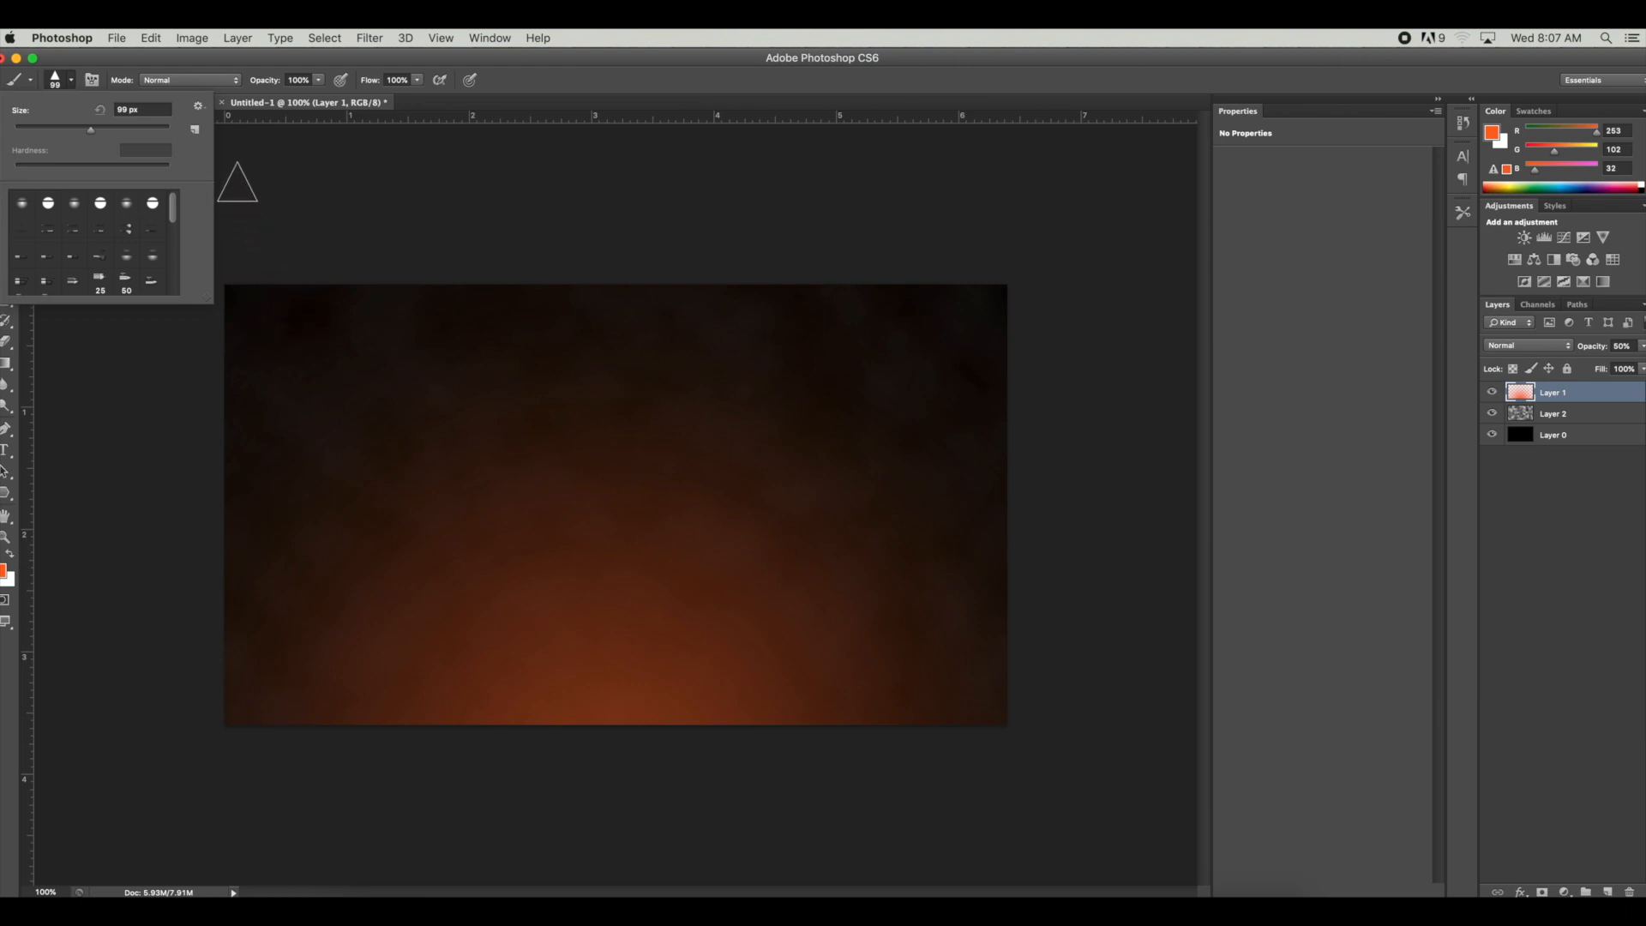
# Step: Set the triangle brush tip's spacing to 100% and its size to 50 px in the brush settings
pyautogui.click(231, 154)
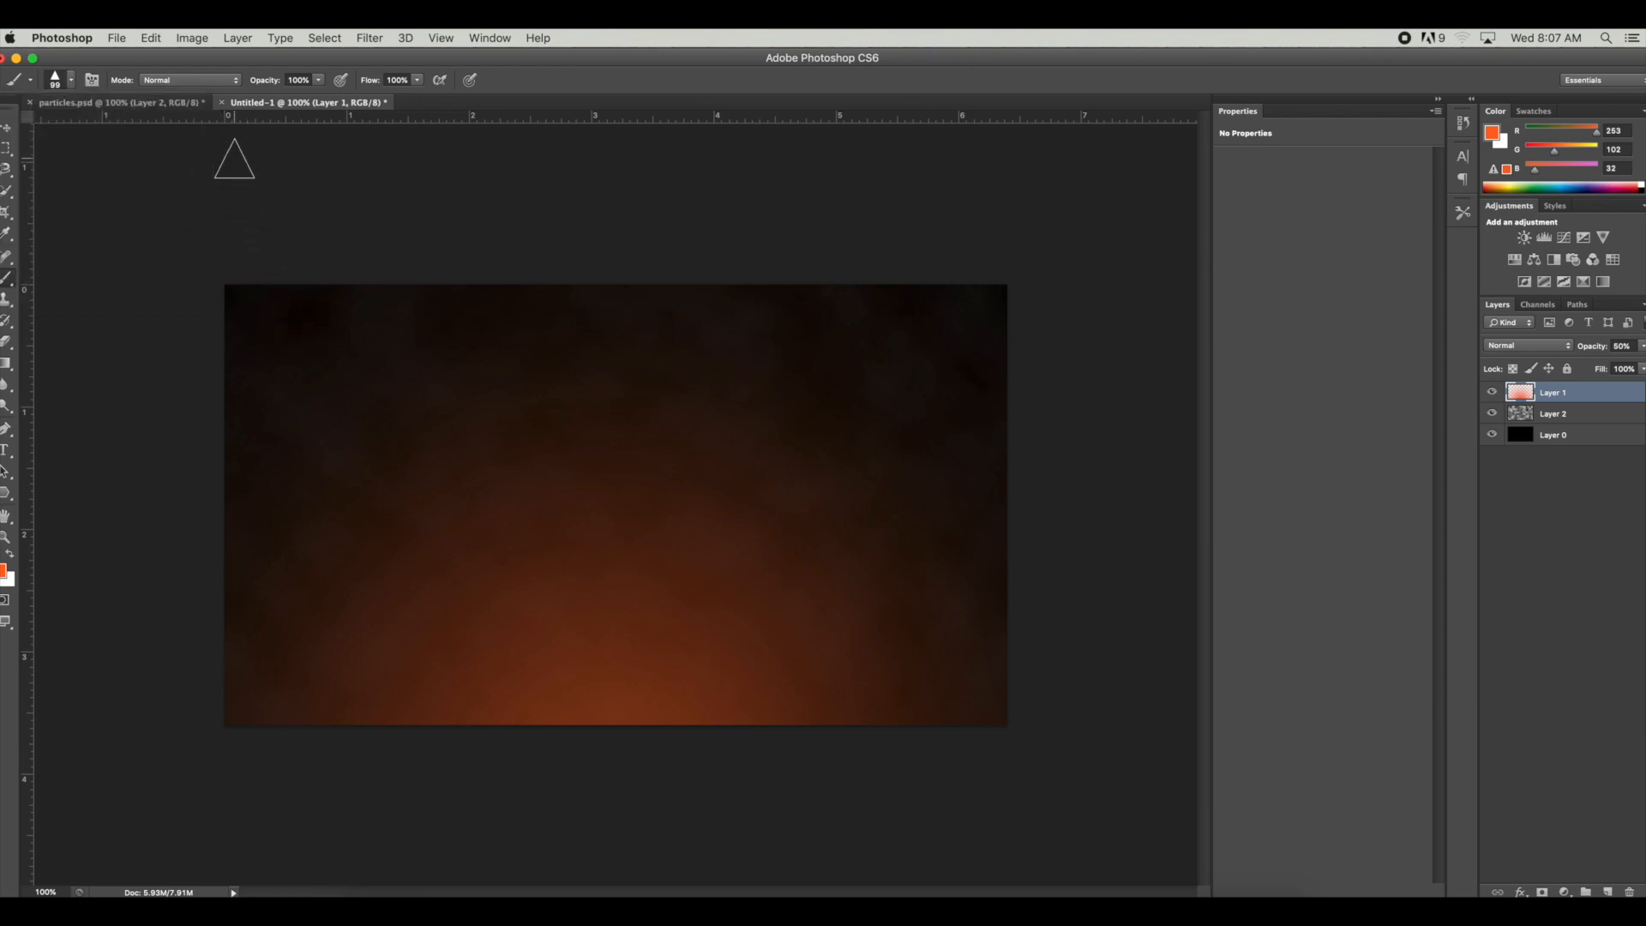
pyautogui.click(91, 81)
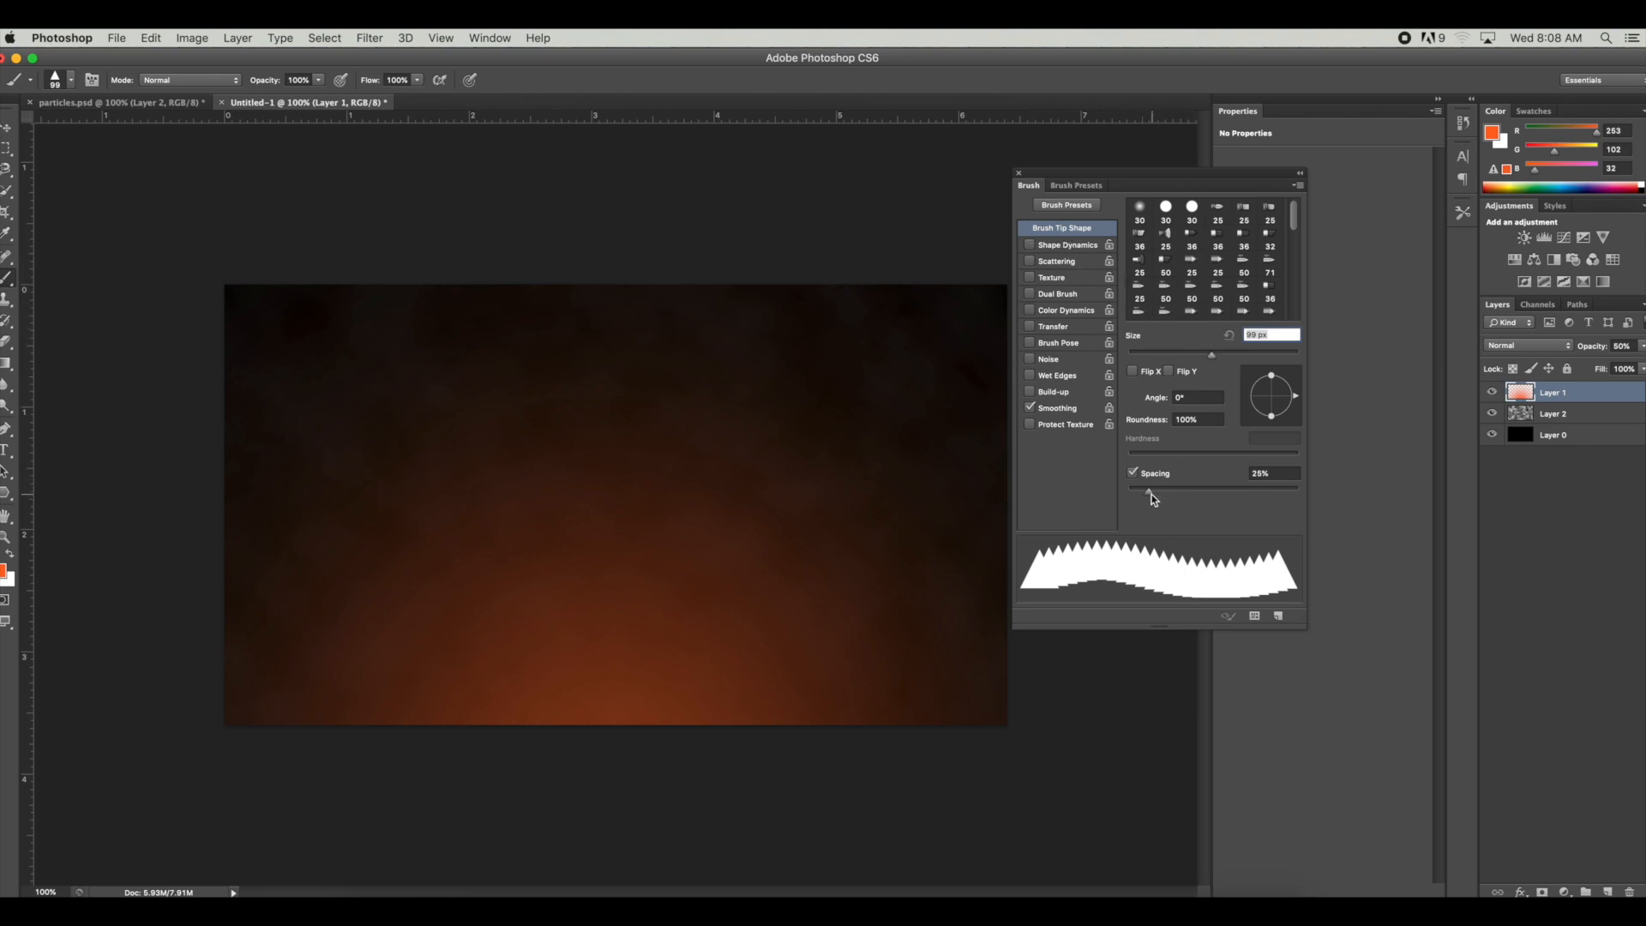
pyautogui.moveTo(1151, 494)
pyautogui.mouseDown()
pyautogui.moveTo(1275, 492)
pyautogui.moveTo(1215, 504)
pyautogui.mouseUp()
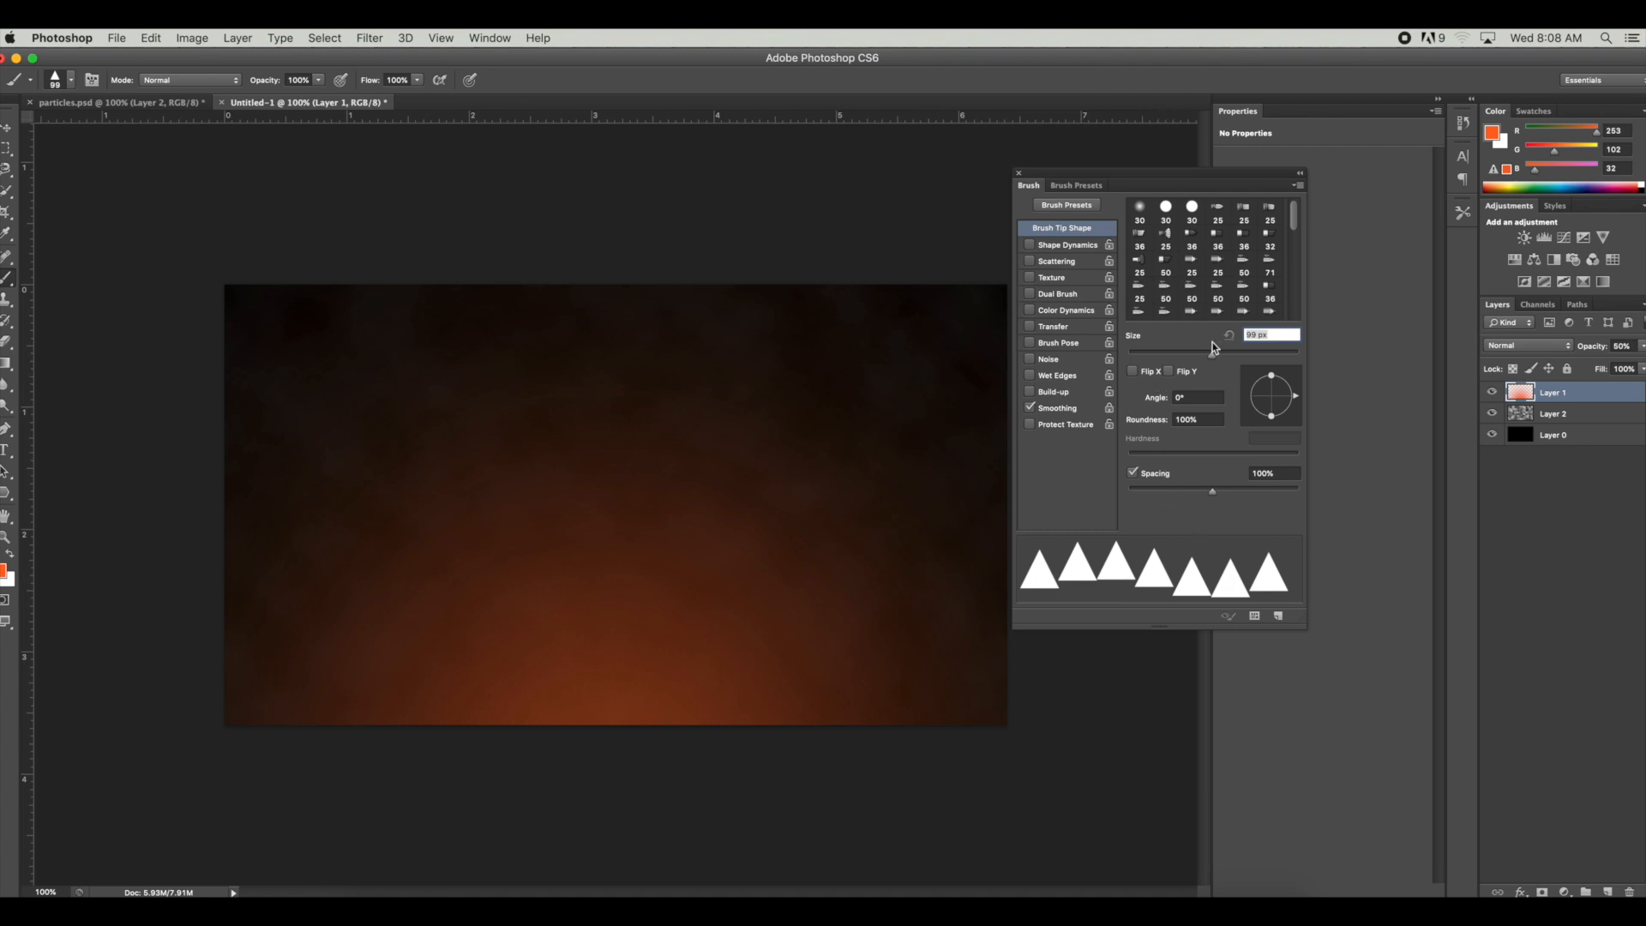
pyautogui.moveTo(1211, 354); pyautogui.dragTo(1173, 369)
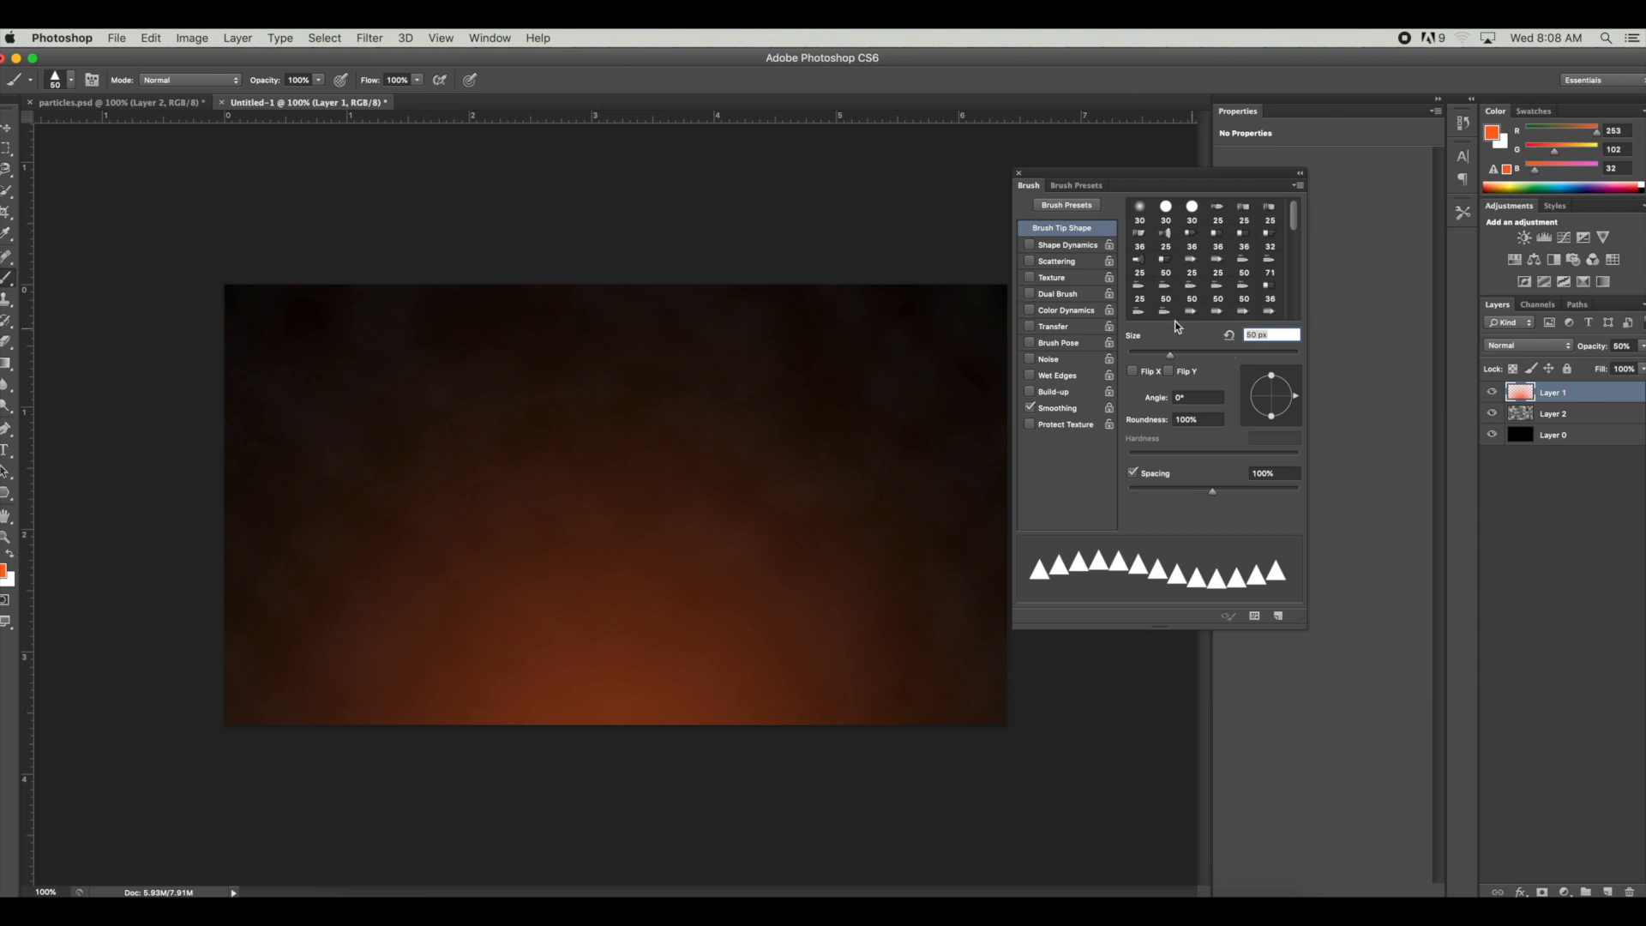
# Step: Enable Shape Dynamics for the triangle brush with size jitter, angle jitter and roundness jitter all at 100%
pyautogui.click(1048, 247)
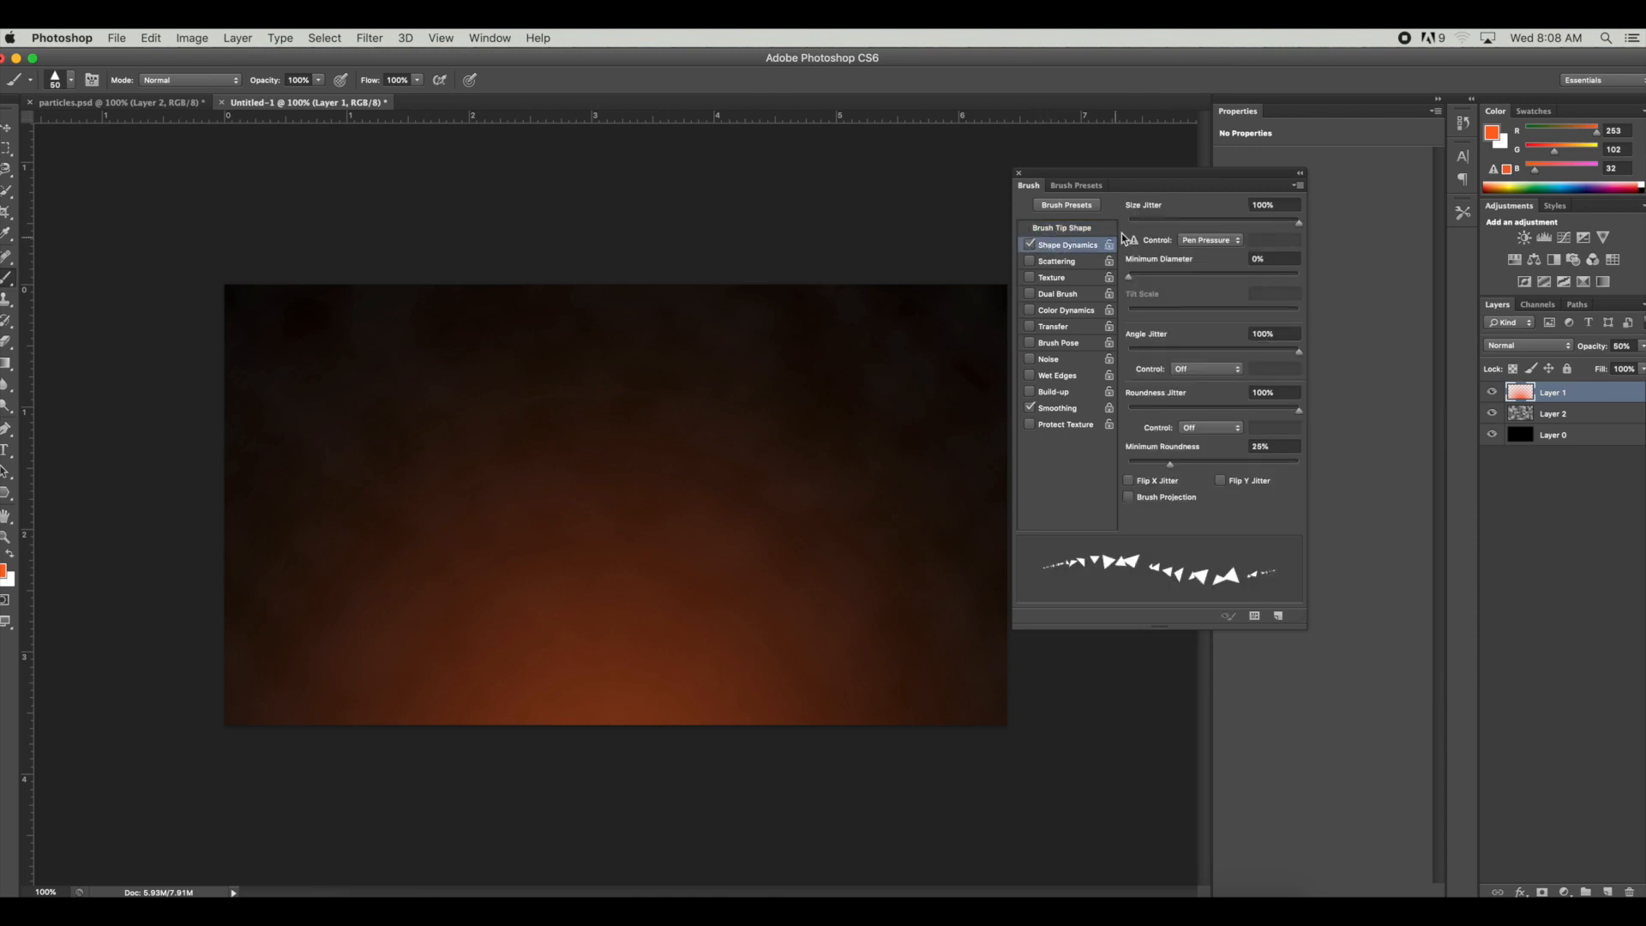
pyautogui.moveTo(1298, 226)
pyautogui.mouseDown()
pyautogui.moveTo(1241, 228)
pyautogui.moveTo(1321, 231)
pyautogui.mouseUp()
pyautogui.moveTo(1300, 351)
pyautogui.mouseDown()
pyautogui.moveTo(1193, 358)
pyautogui.moveTo(1312, 352)
pyautogui.mouseUp()
pyautogui.moveTo(1296, 410)
pyautogui.mouseDown()
pyautogui.moveTo(1214, 412)
pyautogui.moveTo(1325, 412)
pyautogui.mouseUp()
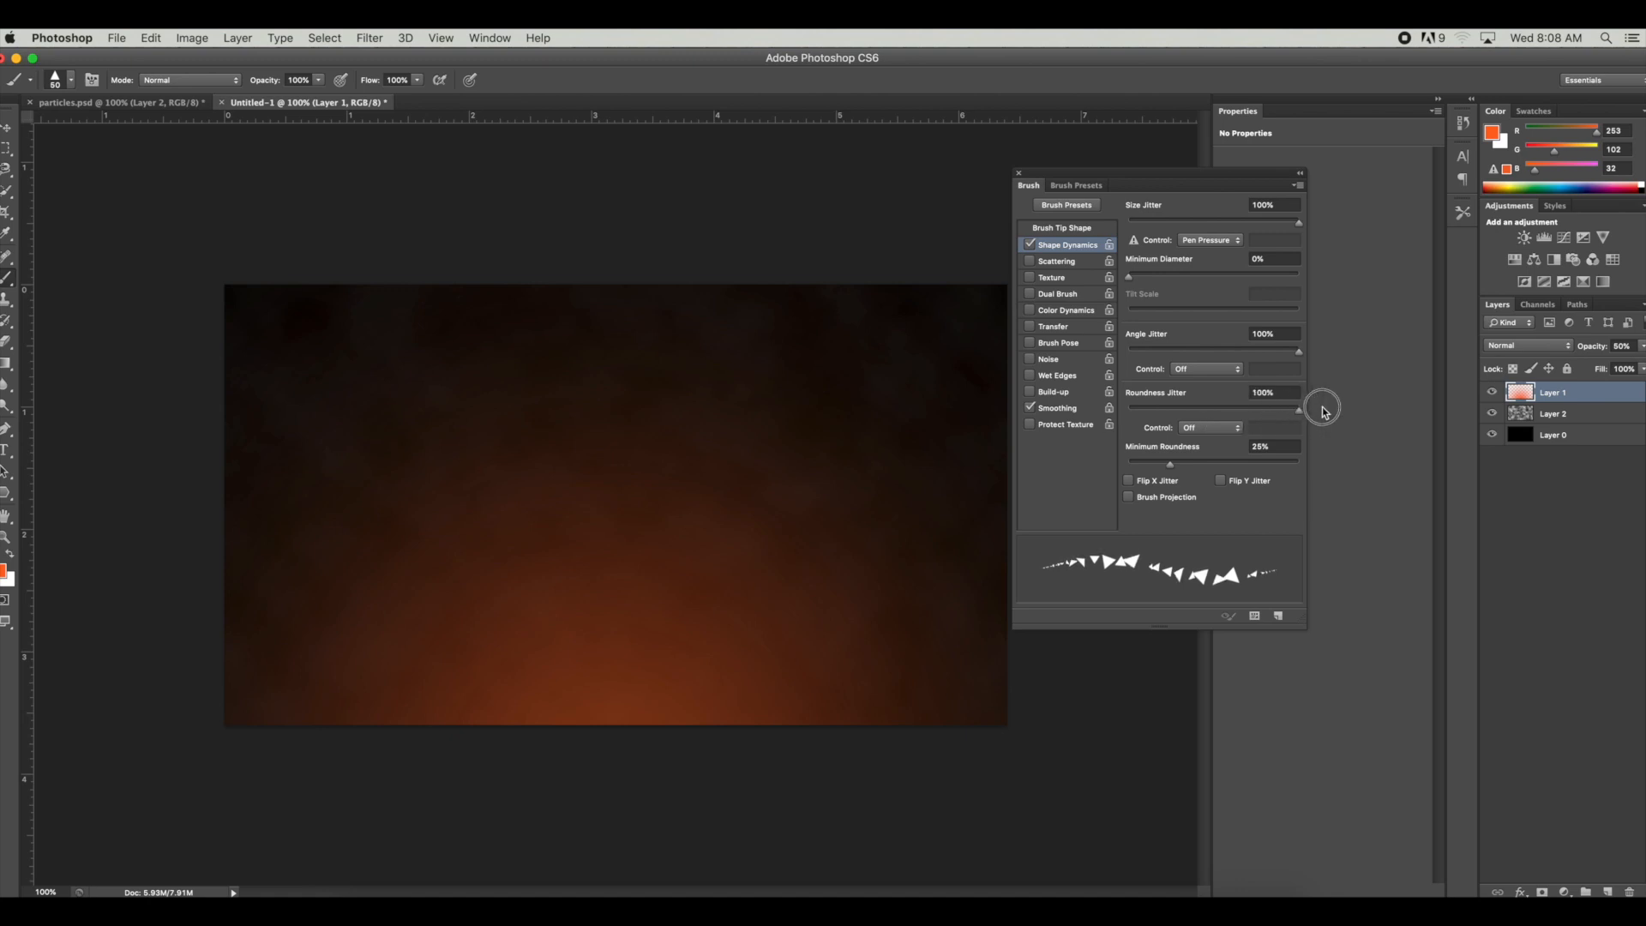
# Step: Enable Scattering for the brush with scatter about 507% and count jitter 50%, keep Smoothing on, and close the brush settings
pyautogui.click(1058, 264)
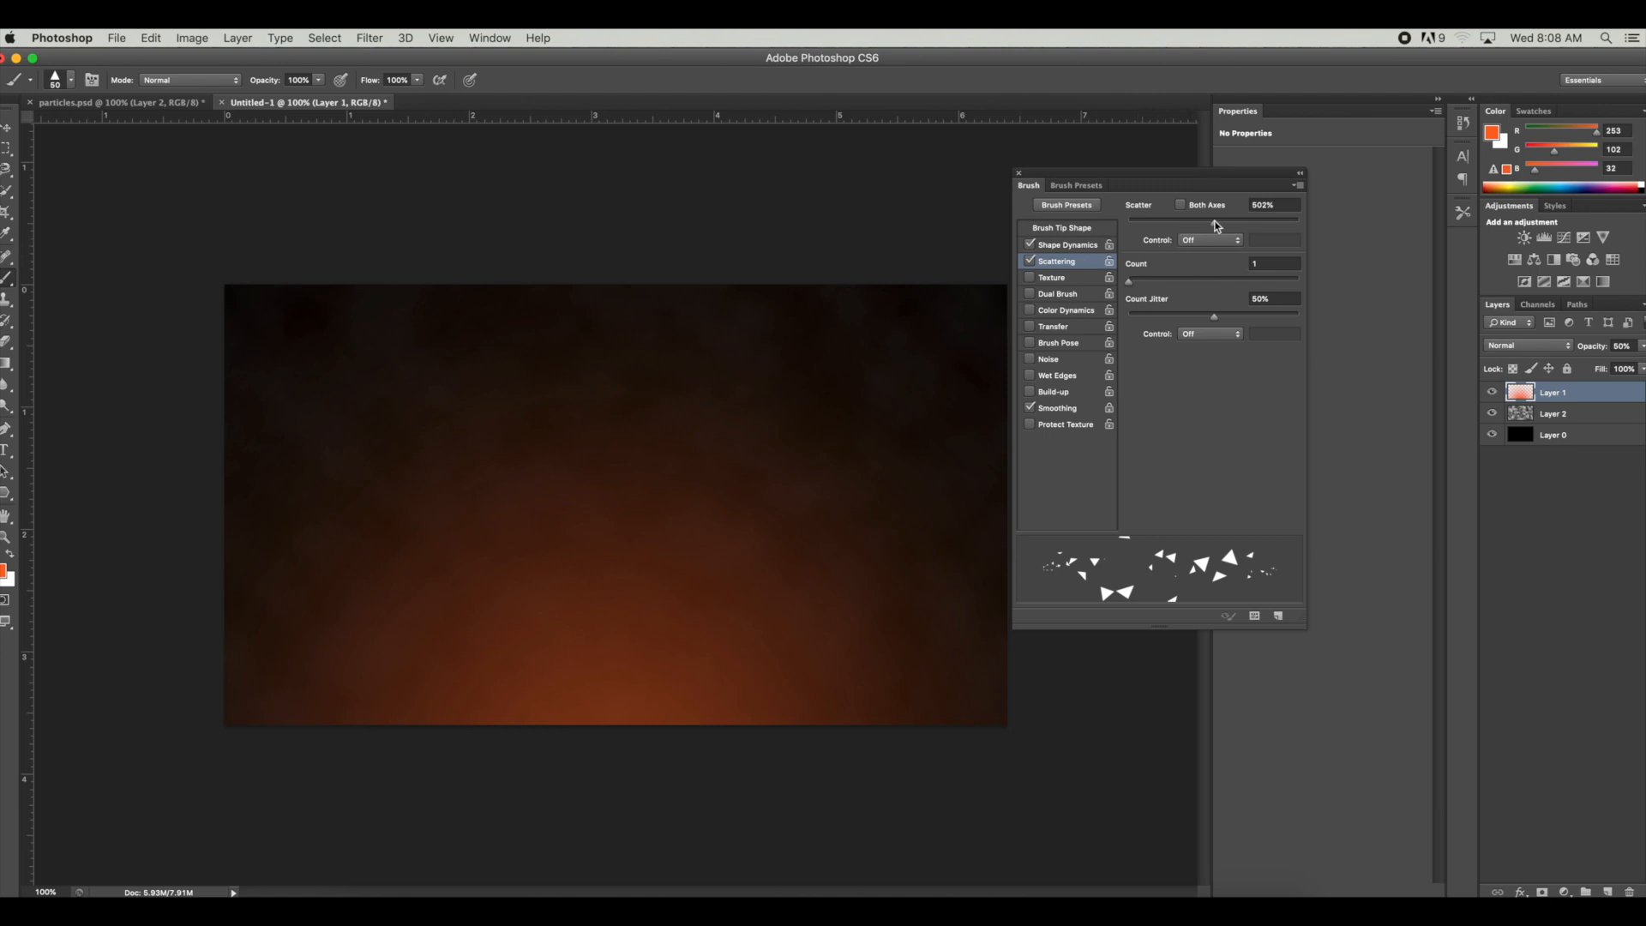
pyautogui.moveTo(1217, 225); pyautogui.dragTo(1218, 230)
pyautogui.moveTo(1214, 321)
pyautogui.mouseDown()
pyautogui.moveTo(1237, 322)
pyautogui.moveTo(1214, 321)
pyautogui.mouseUp()
pyautogui.click(1074, 413)
pyautogui.click(1019, 174)
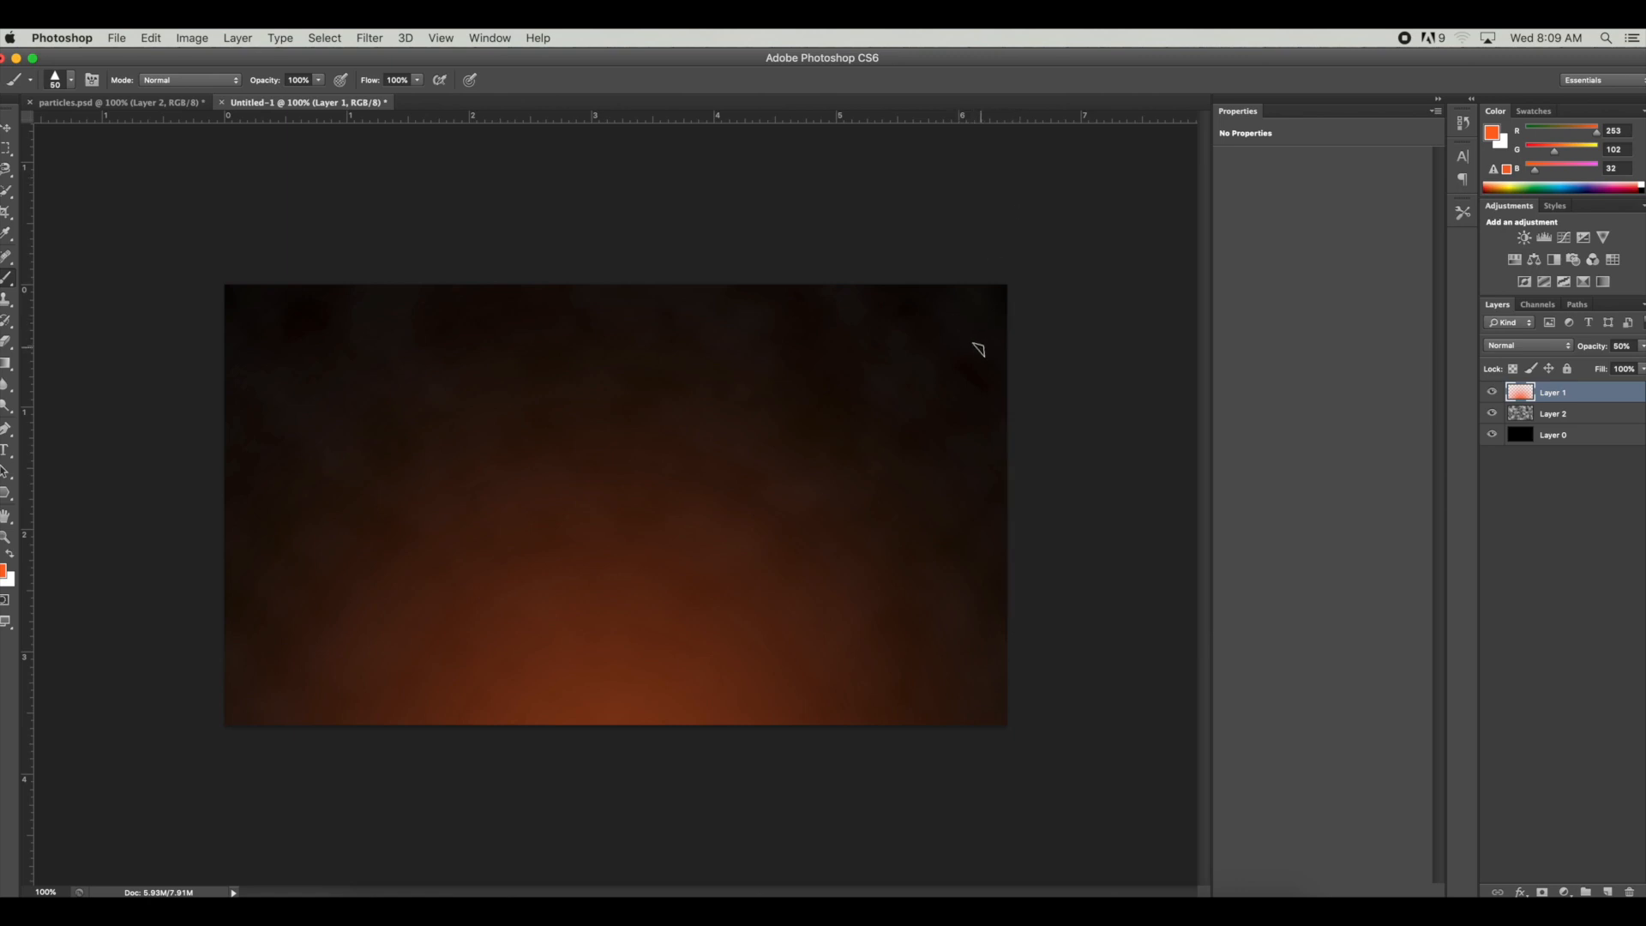
# Step: Paint scattered orange triangle particles across the whole canvas on Layer 1 with several sweeping strokes
pyautogui.moveTo(967, 368)
pyautogui.mouseDown()
pyautogui.moveTo(875, 493)
pyautogui.moveTo(780, 581)
pyautogui.moveTo(617, 678)
pyautogui.moveTo(284, 673)
pyautogui.mouseUp()
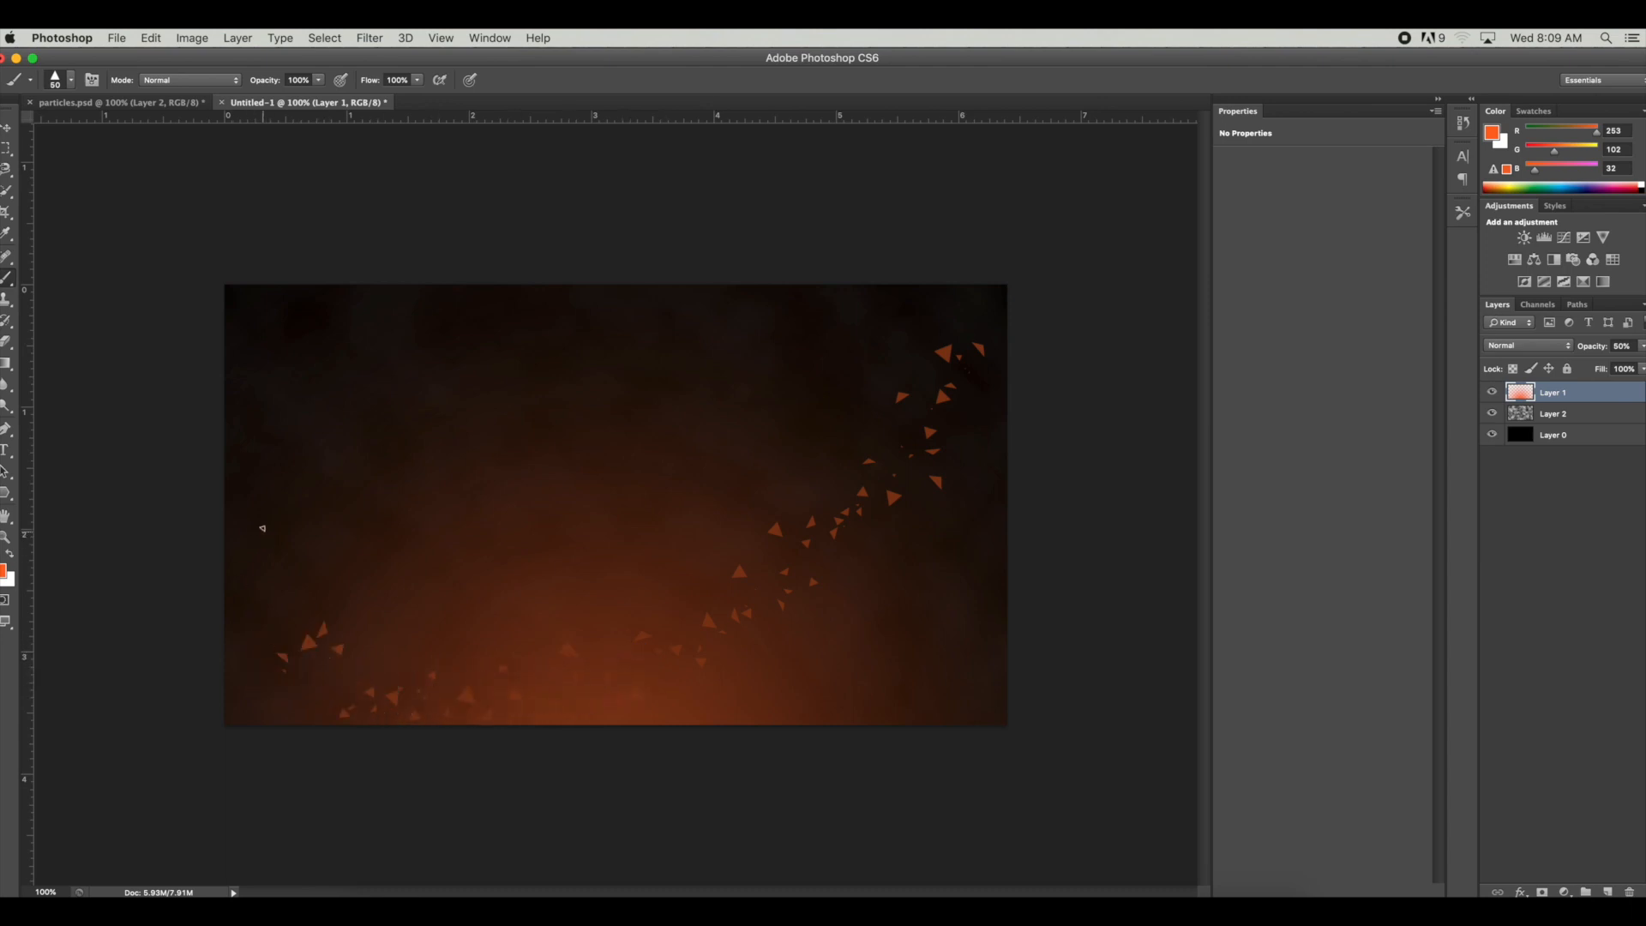
pyautogui.moveTo(412, 573)
pyautogui.mouseDown()
pyautogui.moveTo(574, 635)
pyautogui.moveTo(722, 658)
pyautogui.moveTo(884, 659)
pyautogui.moveTo(952, 633)
pyautogui.moveTo(980, 601)
pyautogui.mouseUp()
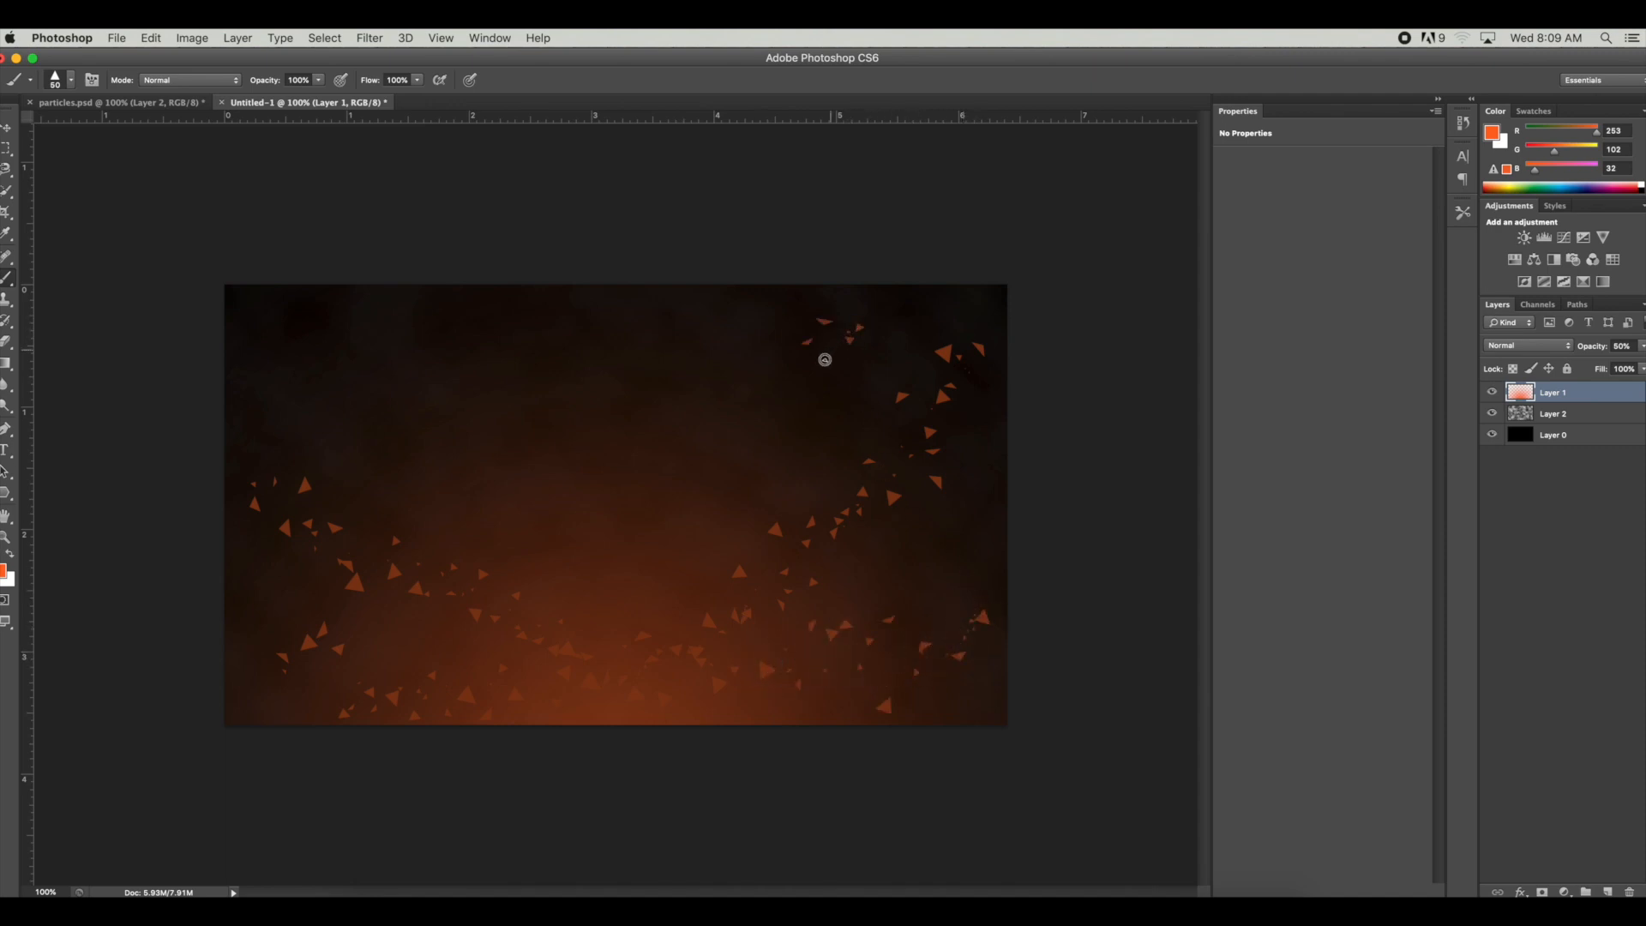
pyautogui.moveTo(786, 401)
pyautogui.mouseDown()
pyautogui.moveTo(669, 489)
pyautogui.moveTo(595, 508)
pyautogui.moveTo(341, 431)
pyautogui.moveTo(278, 393)
pyautogui.moveTo(267, 330)
pyautogui.moveTo(595, 436)
pyautogui.moveTo(878, 564)
pyautogui.moveTo(985, 696)
pyautogui.mouseUp()
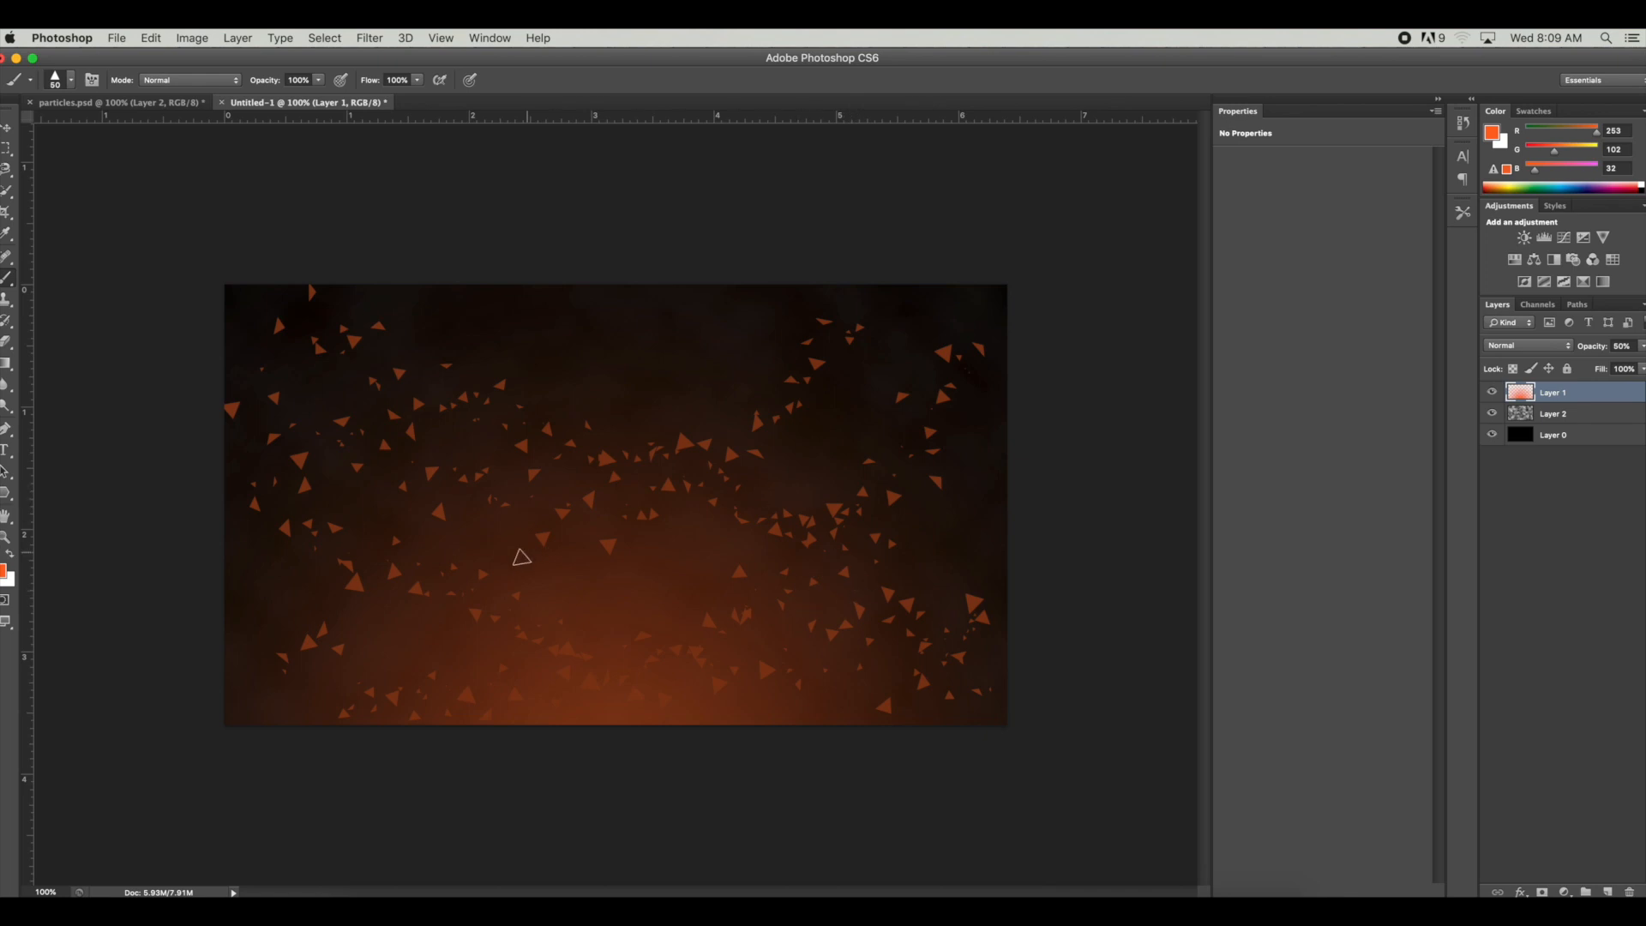
pyautogui.moveTo(726, 588)
pyautogui.mouseDown()
pyautogui.moveTo(655, 546)
pyautogui.moveTo(580, 597)
pyautogui.mouseUp()
pyautogui.moveTo(567, 677)
pyautogui.mouseDown()
pyautogui.moveTo(313, 677)
pyautogui.moveTo(254, 554)
pyautogui.moveTo(522, 360)
pyautogui.moveTo(719, 328)
pyautogui.moveTo(846, 456)
pyautogui.moveTo(963, 499)
pyautogui.moveTo(874, 357)
pyautogui.moveTo(781, 438)
pyautogui.mouseUp()
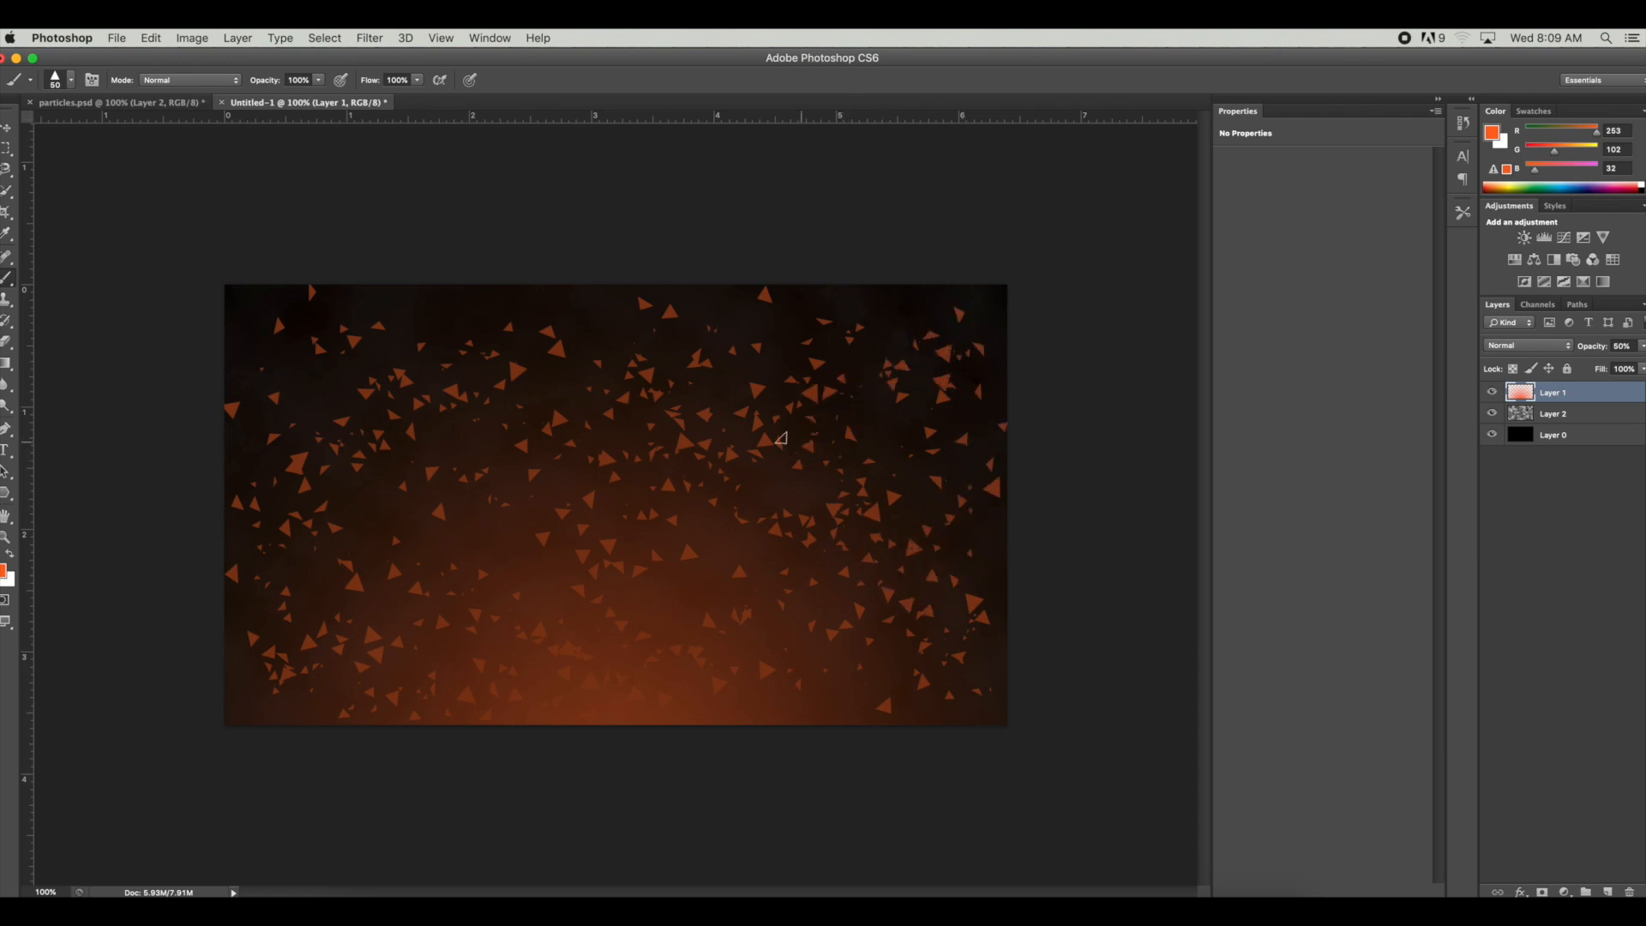
# Step: Switch to the Blur tool at 250 px and 50% strength, and blur the particles on Layer 1
pyautogui.click(5, 391)
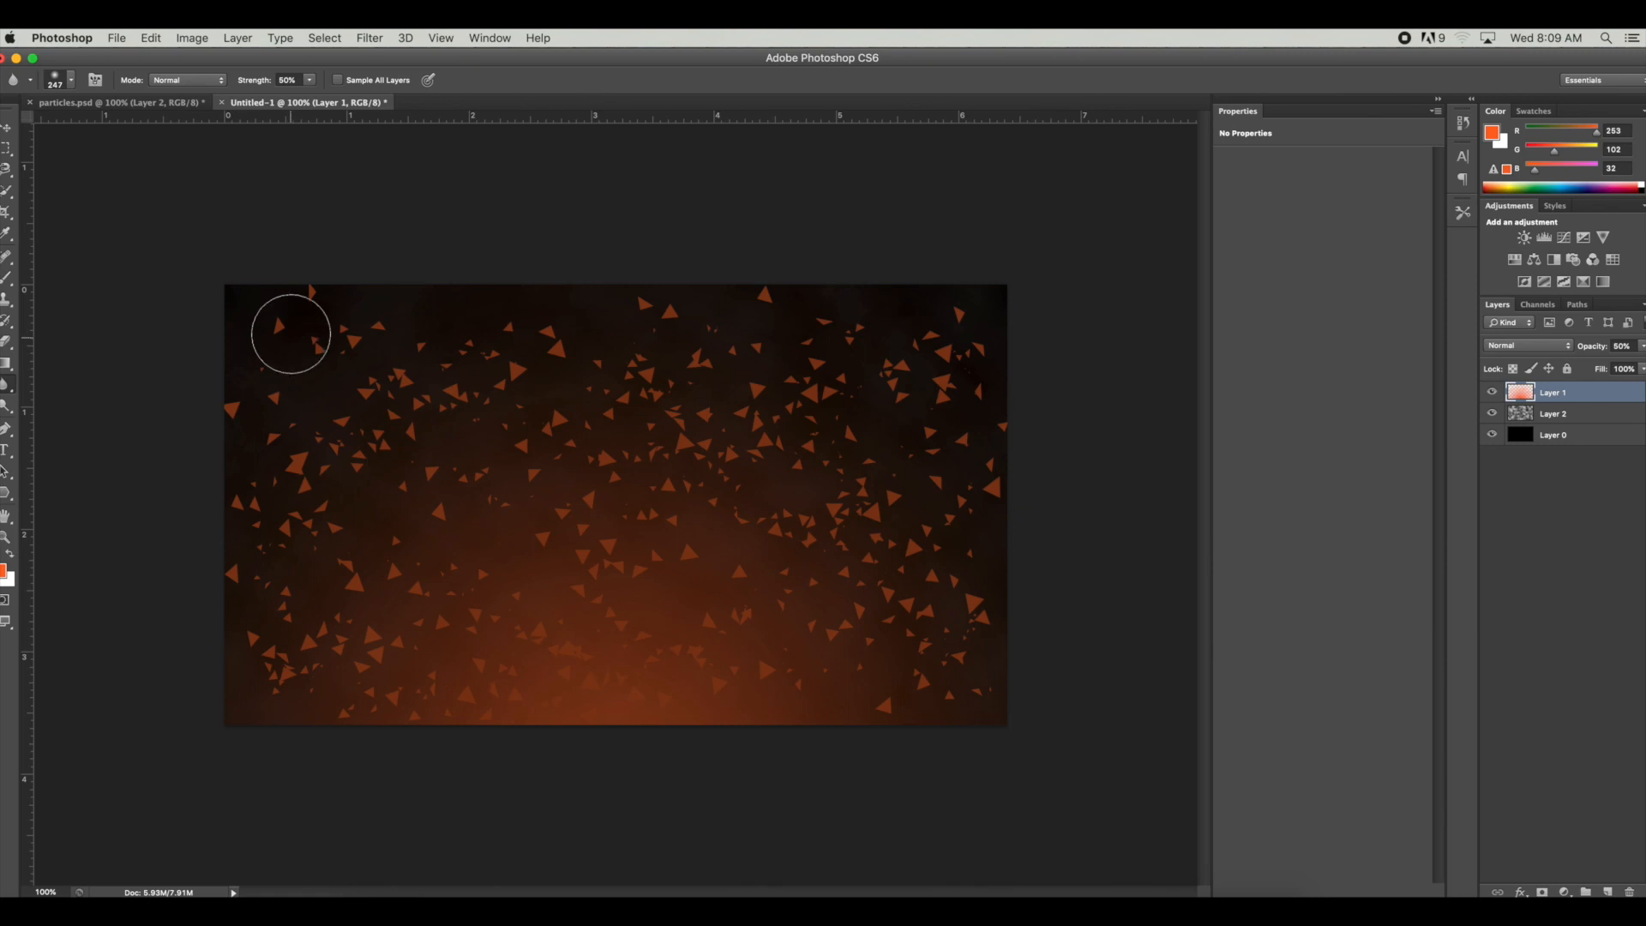
pyautogui.click(72, 79)
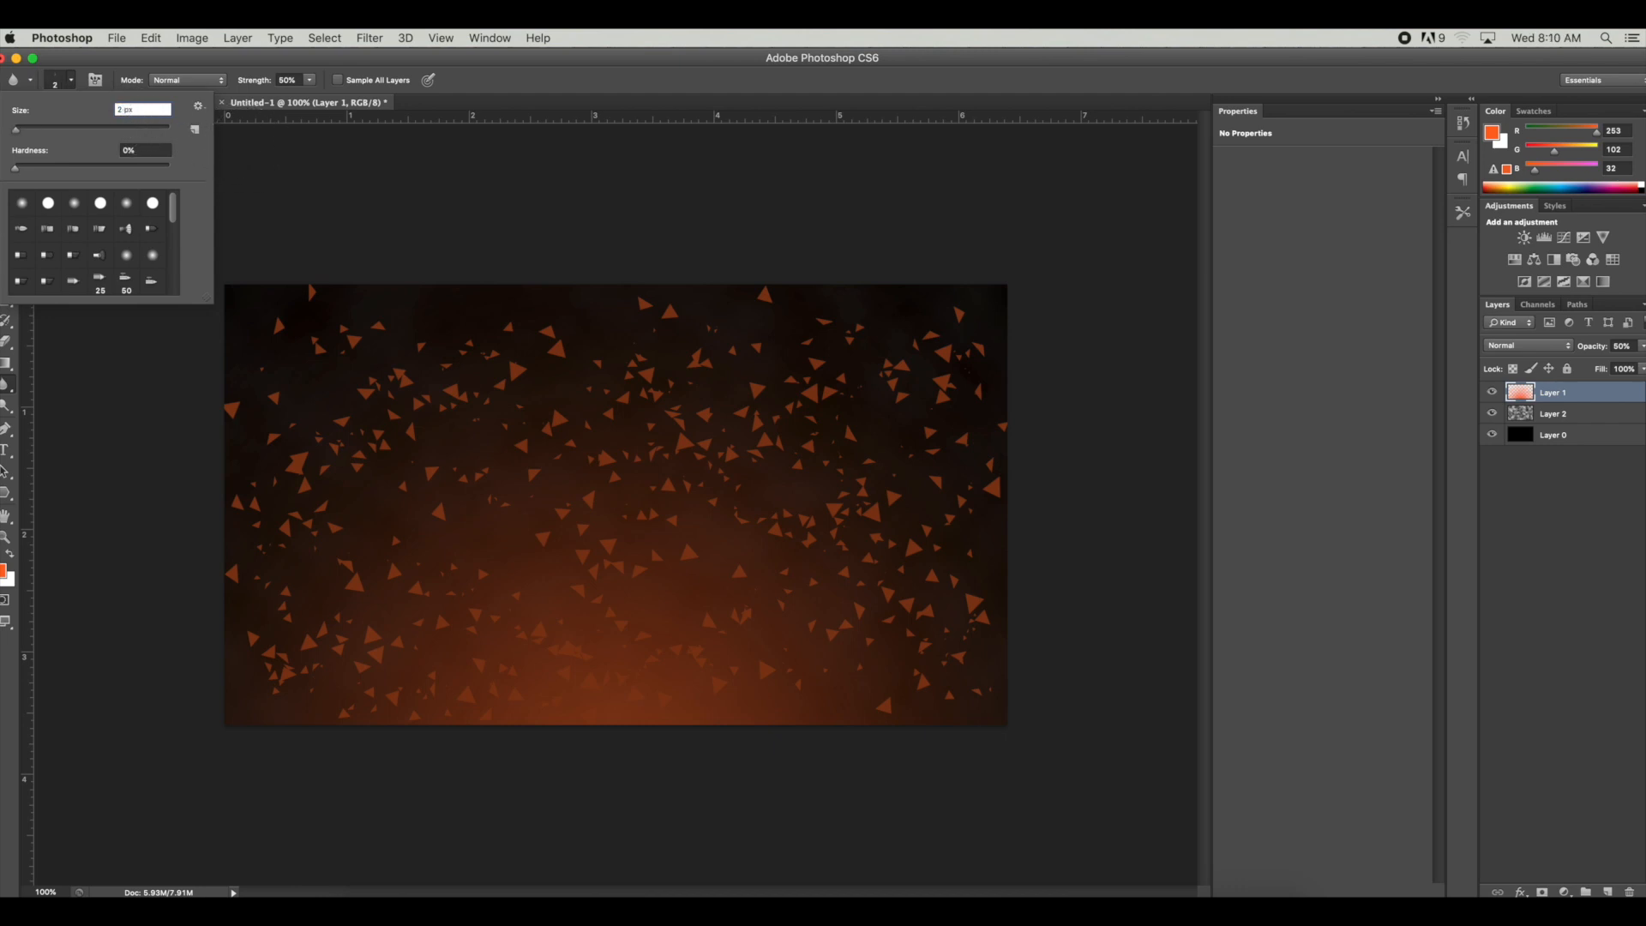
pyautogui.click(379, 135)
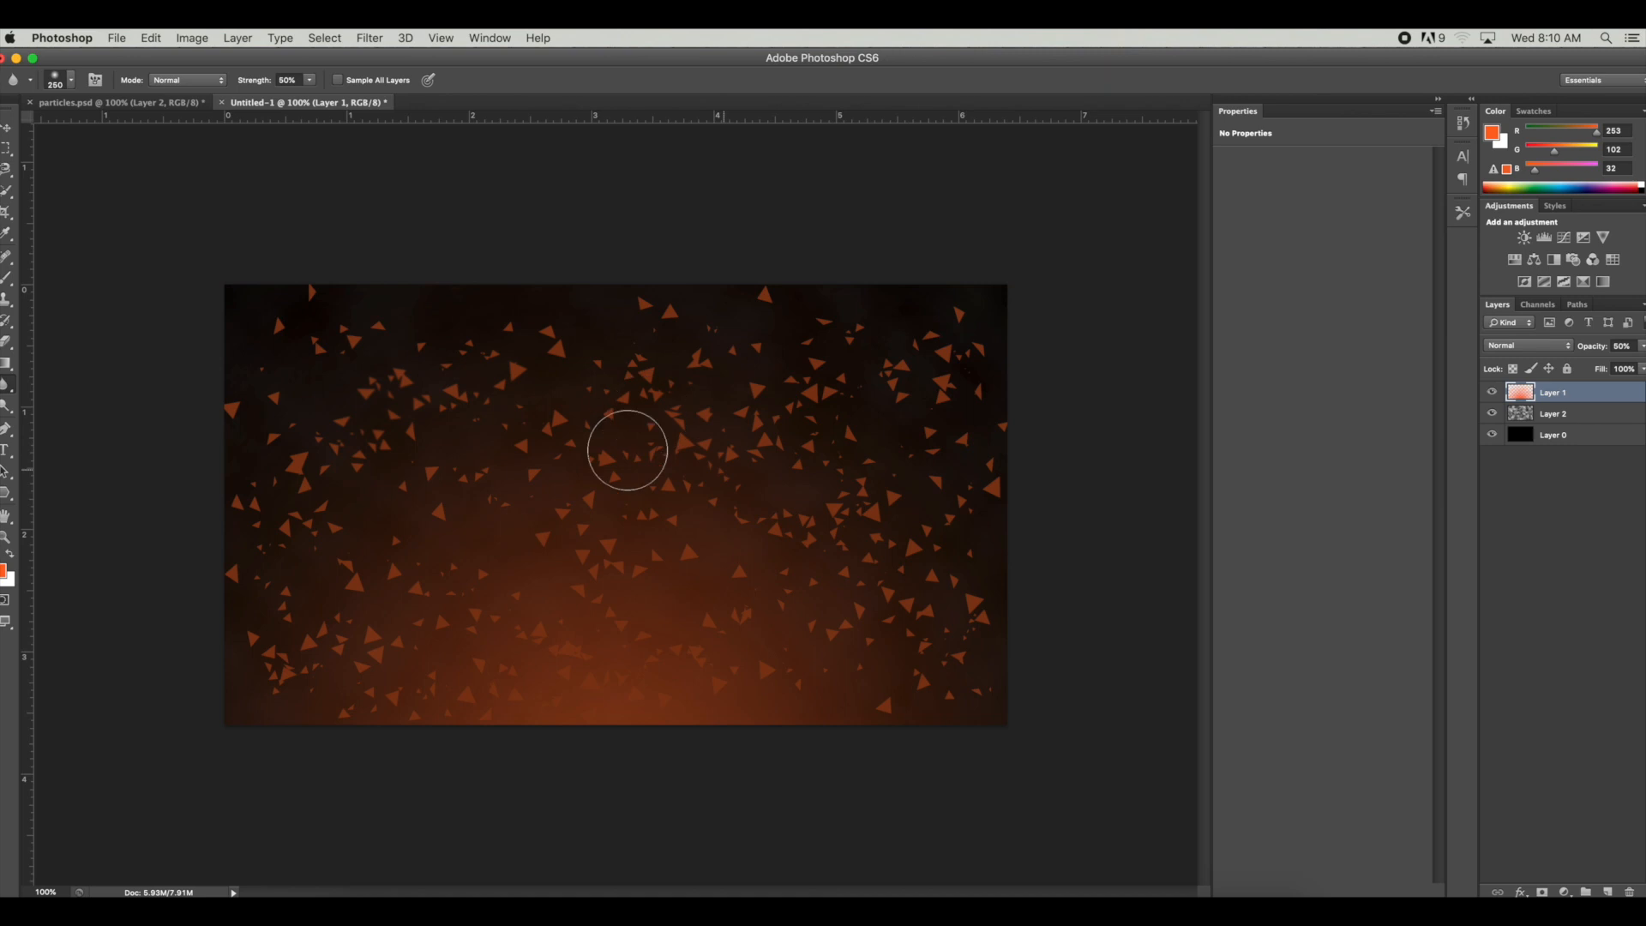
pyautogui.moveTo(848, 378)
pyautogui.mouseDown()
pyautogui.moveTo(929, 393)
pyautogui.moveTo(930, 347)
pyautogui.mouseUp()
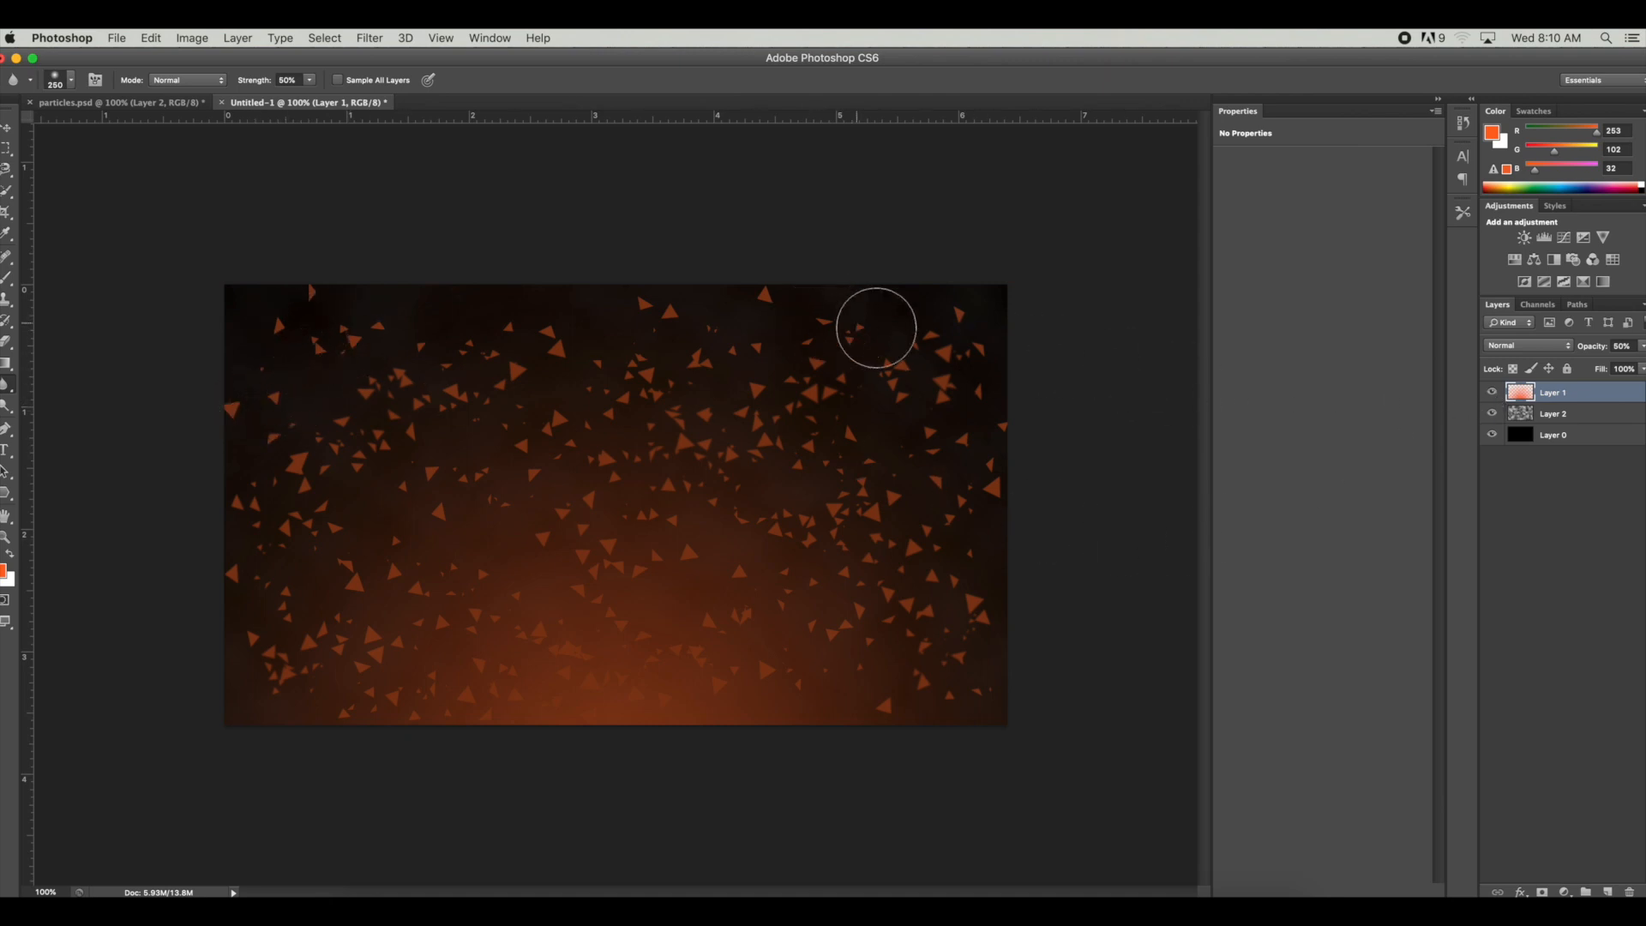
# Step: Select Layer 2 and switch to the Brush tool with the 99 px triangle tip
pyautogui.click(1562, 419)
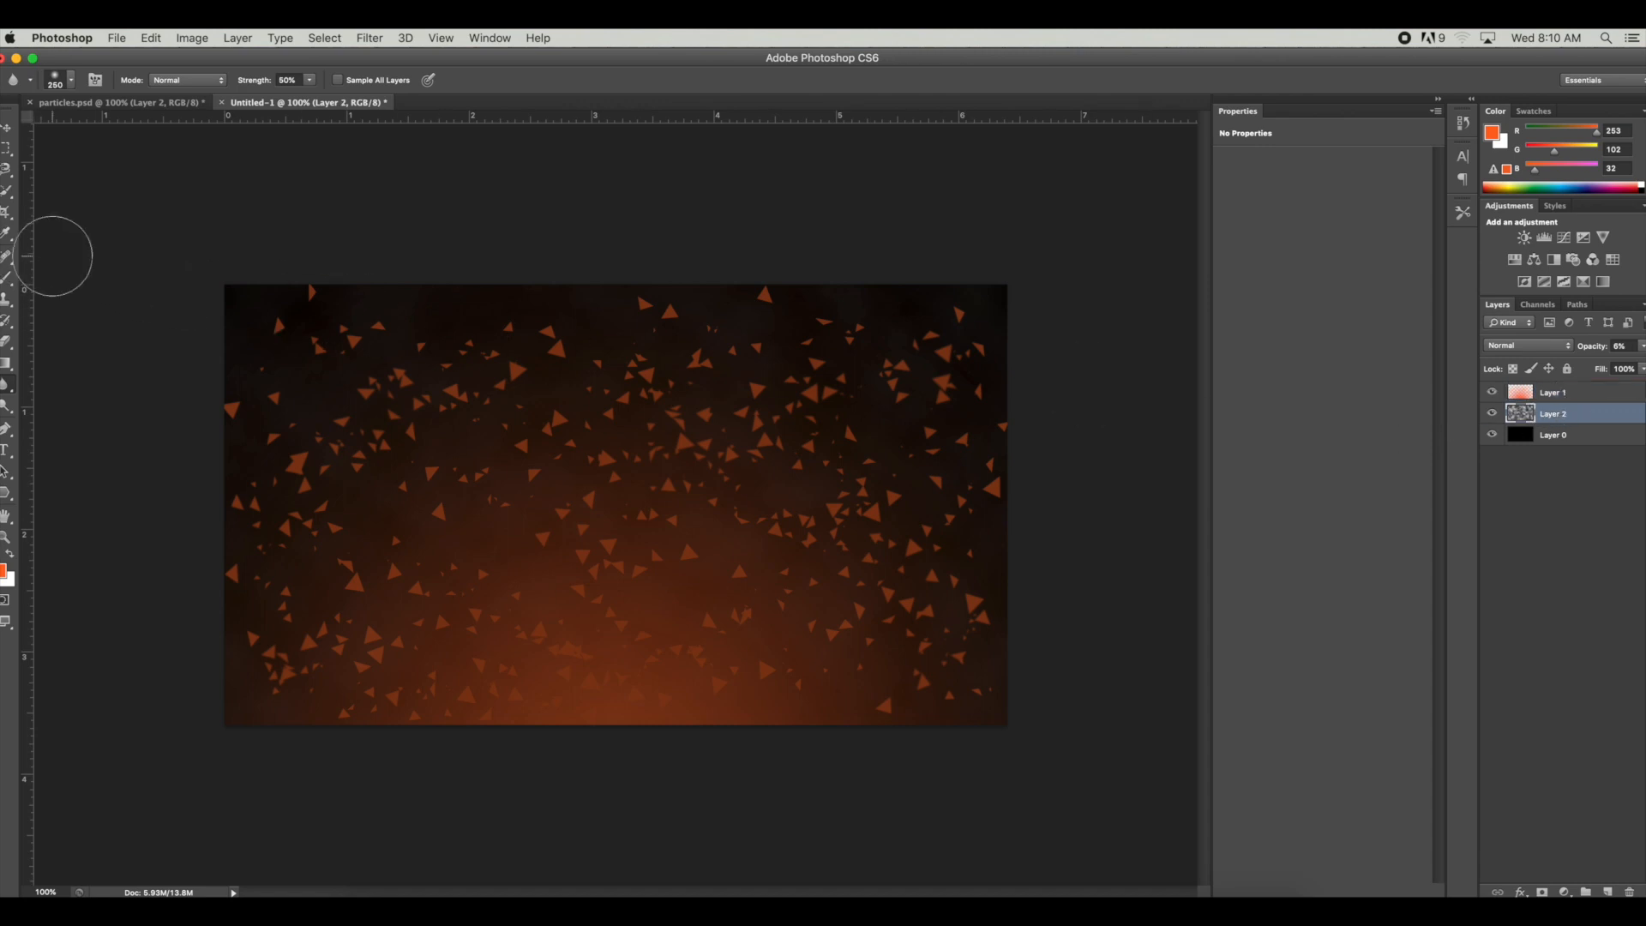
pyautogui.click(6, 280)
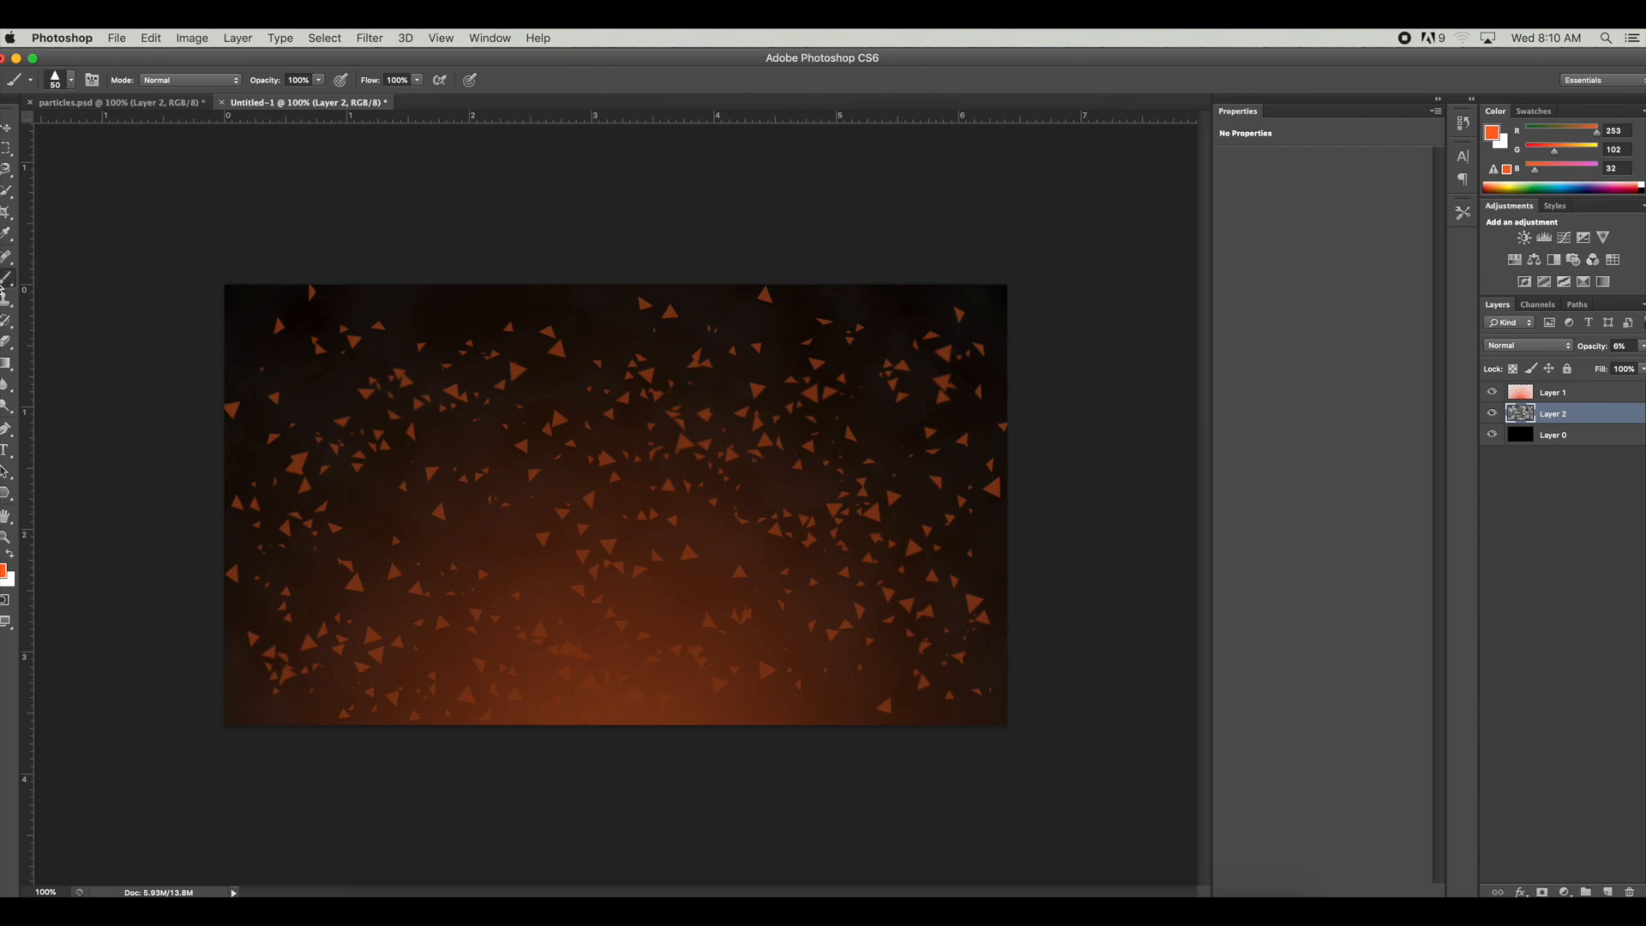
pyautogui.click(73, 80)
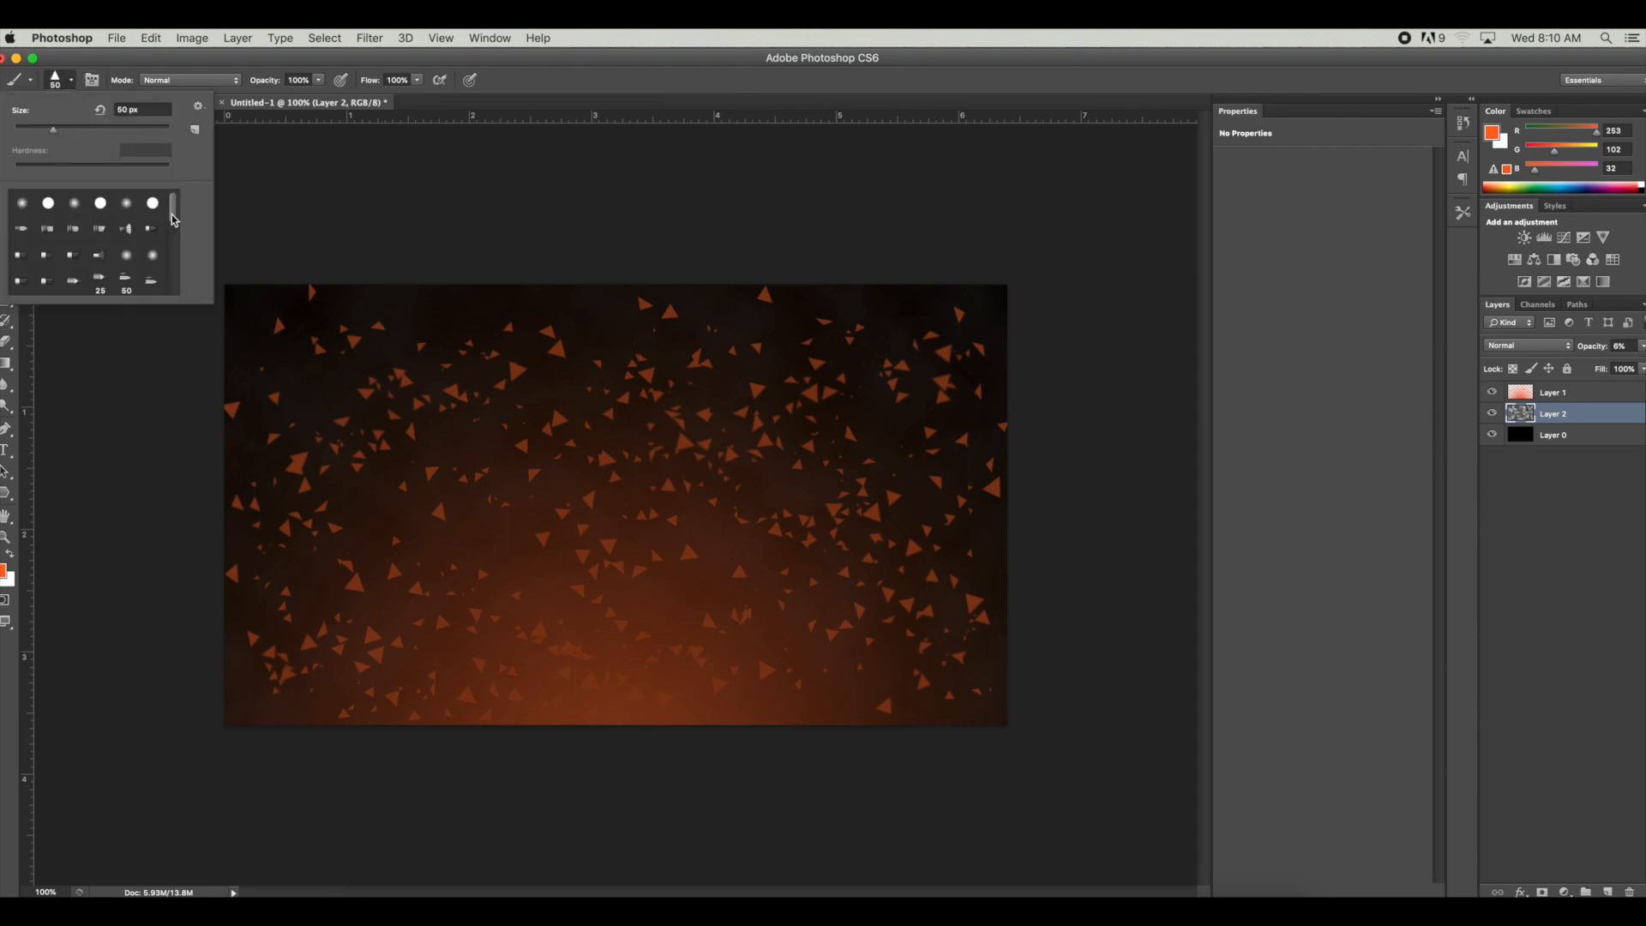
pyautogui.moveTo(172, 219); pyautogui.dragTo(183, 306)
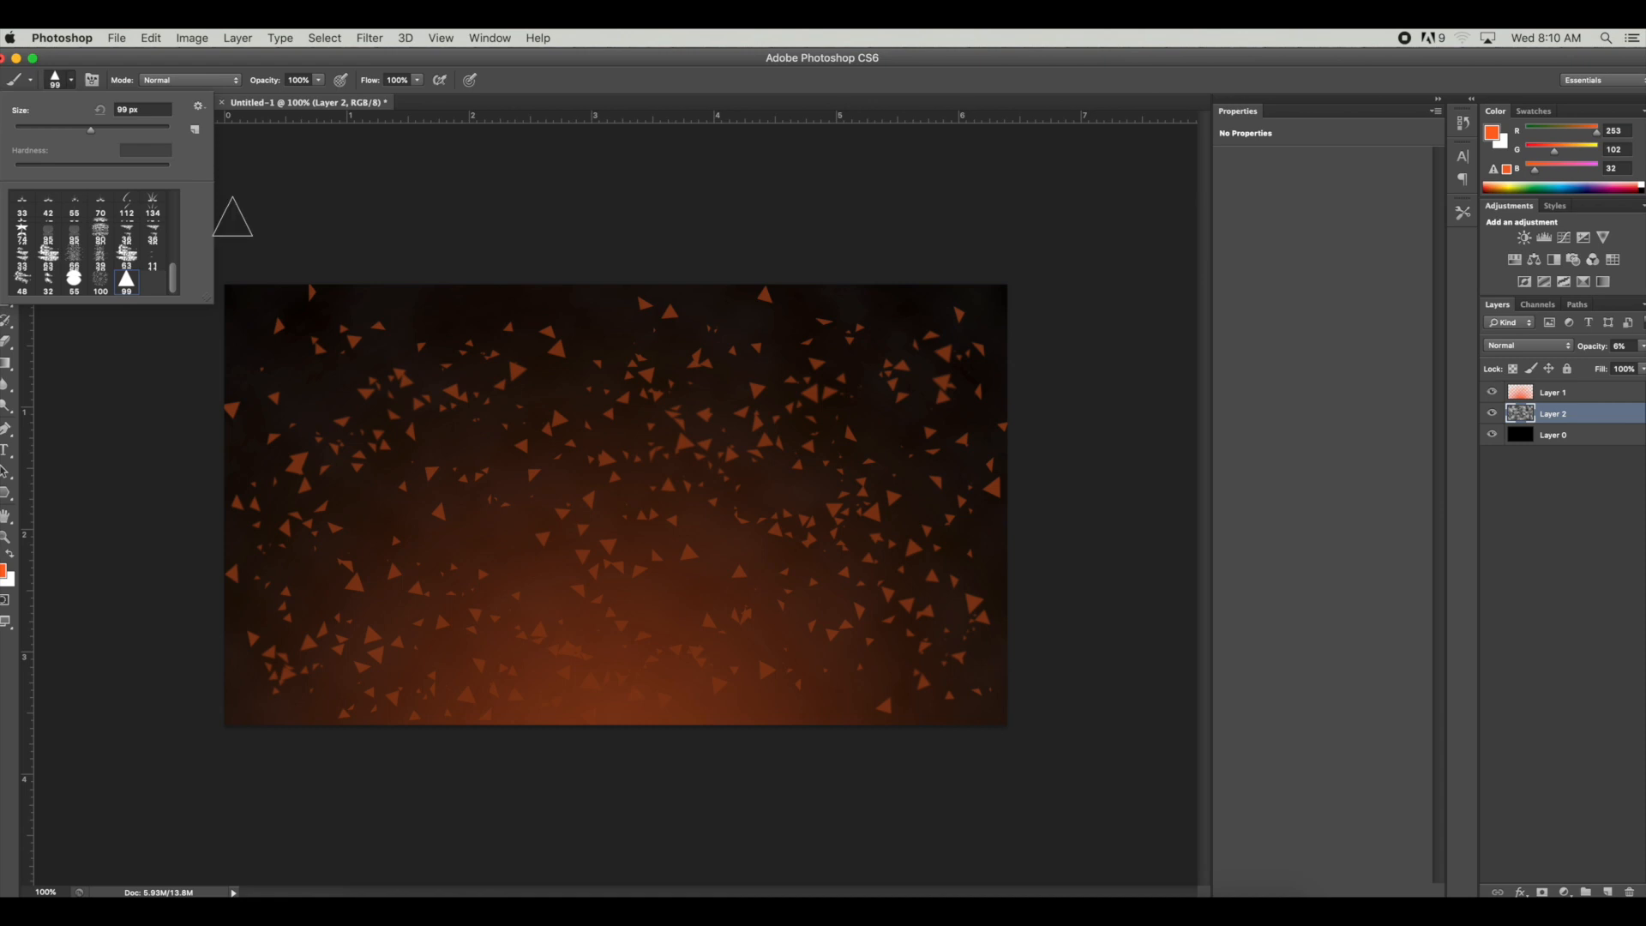
pyautogui.click(264, 202)
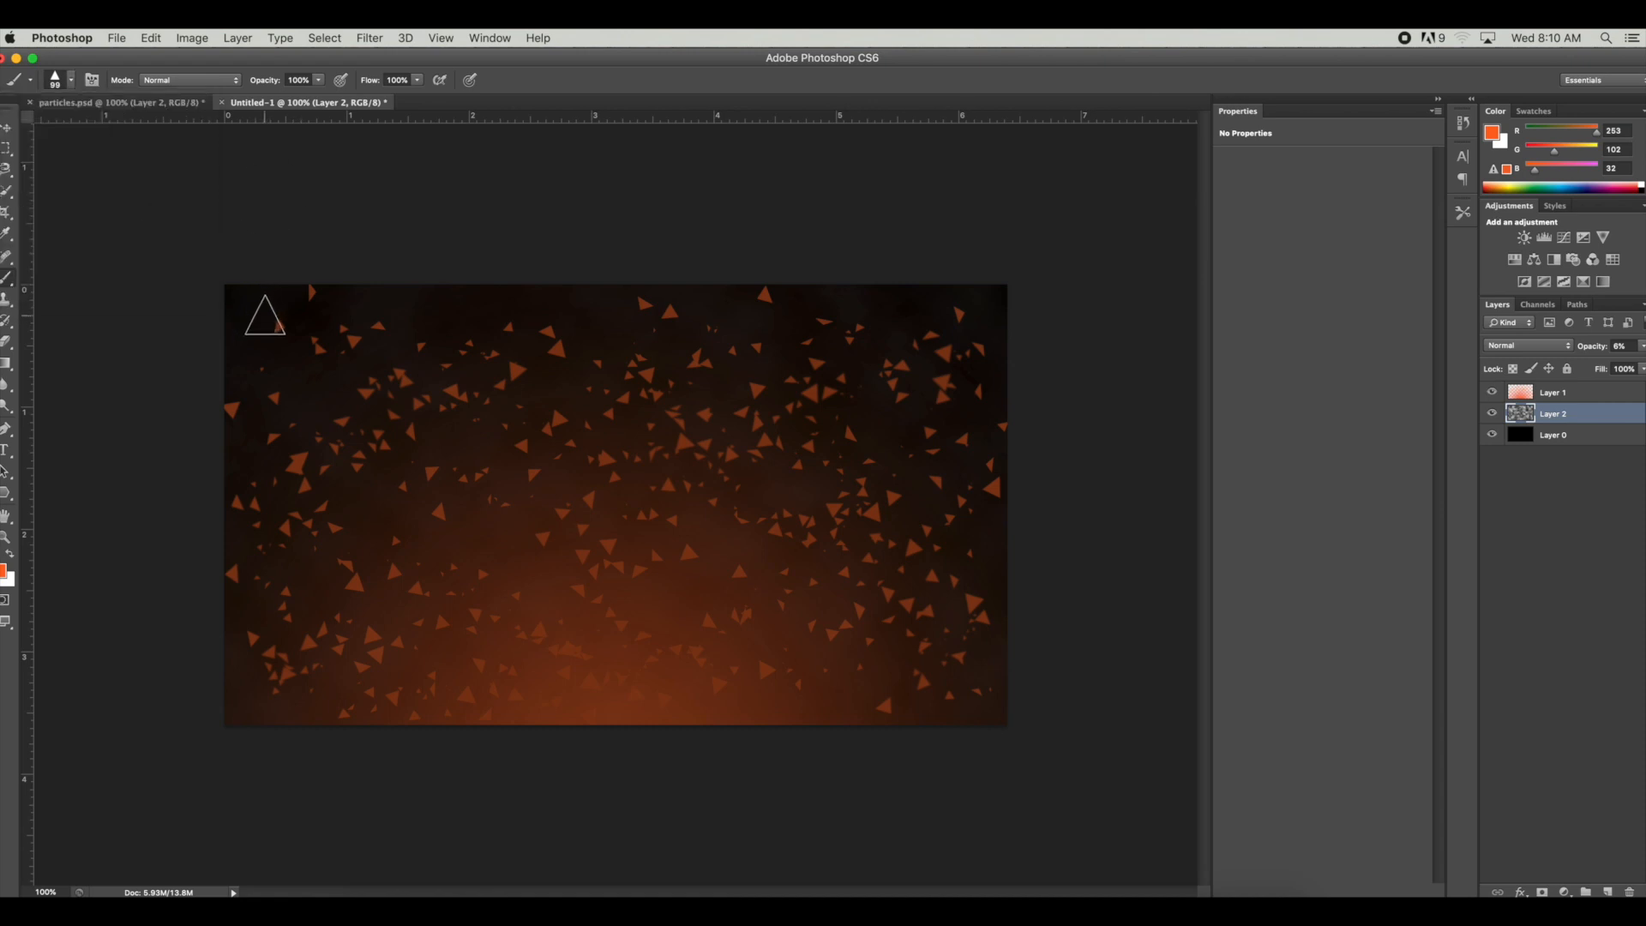
# Step: Enable Shape Dynamics and Scattering for the 99 px triangle brush, and paint larger particles over Layer 2
pyautogui.click(90, 78)
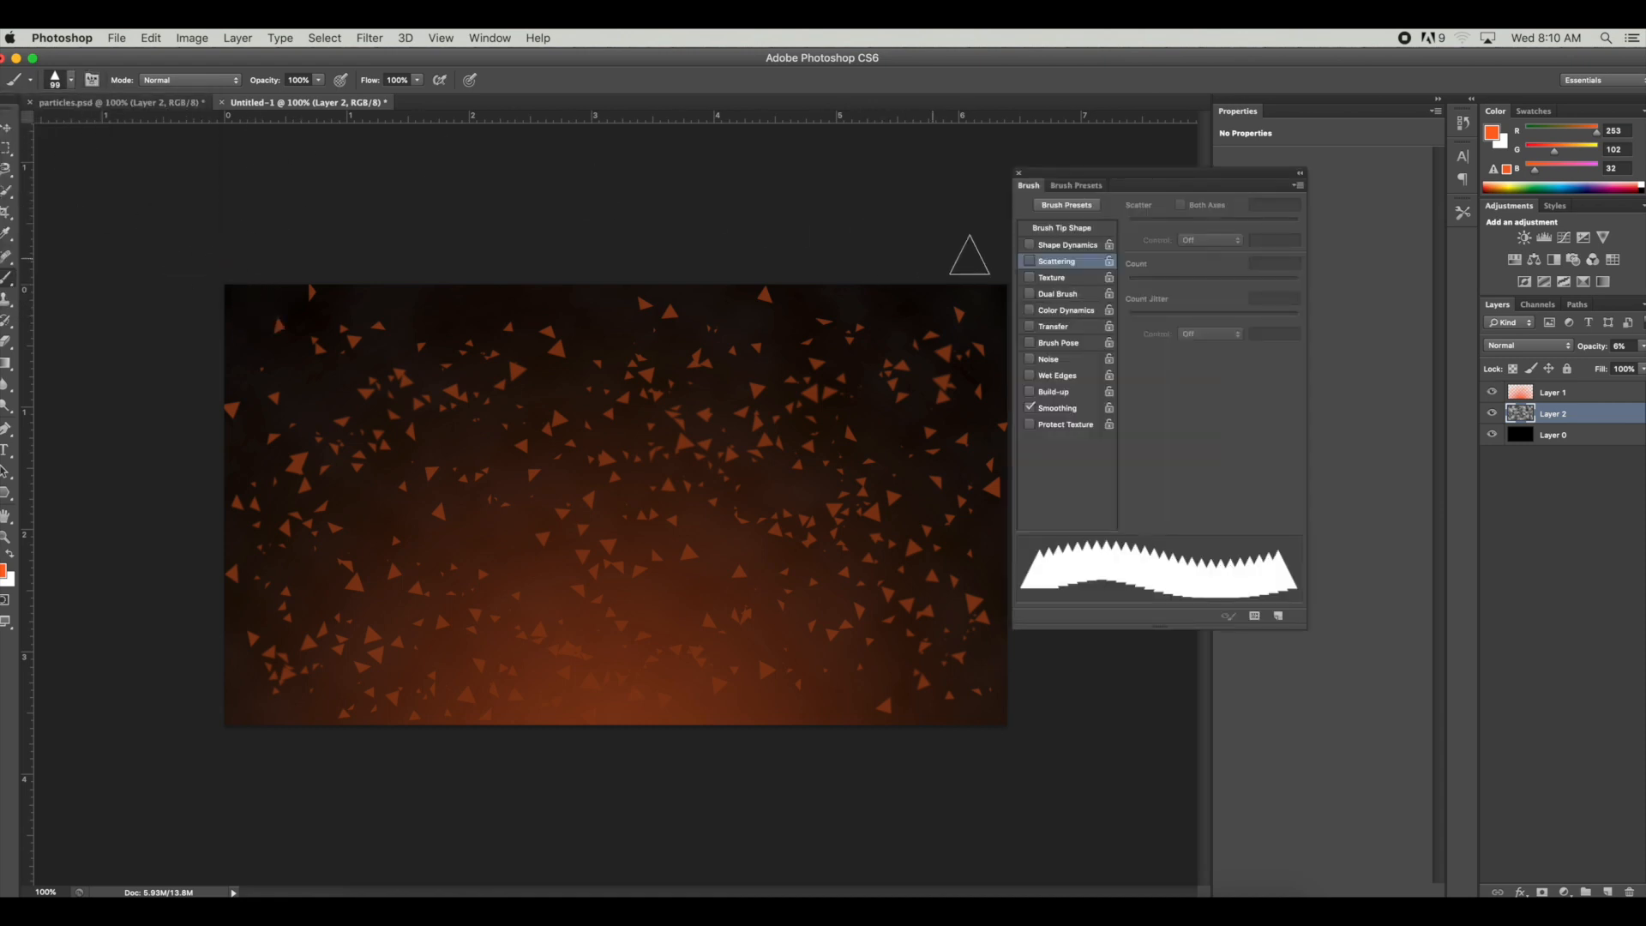
pyautogui.click(1030, 245)
pyautogui.click(1030, 262)
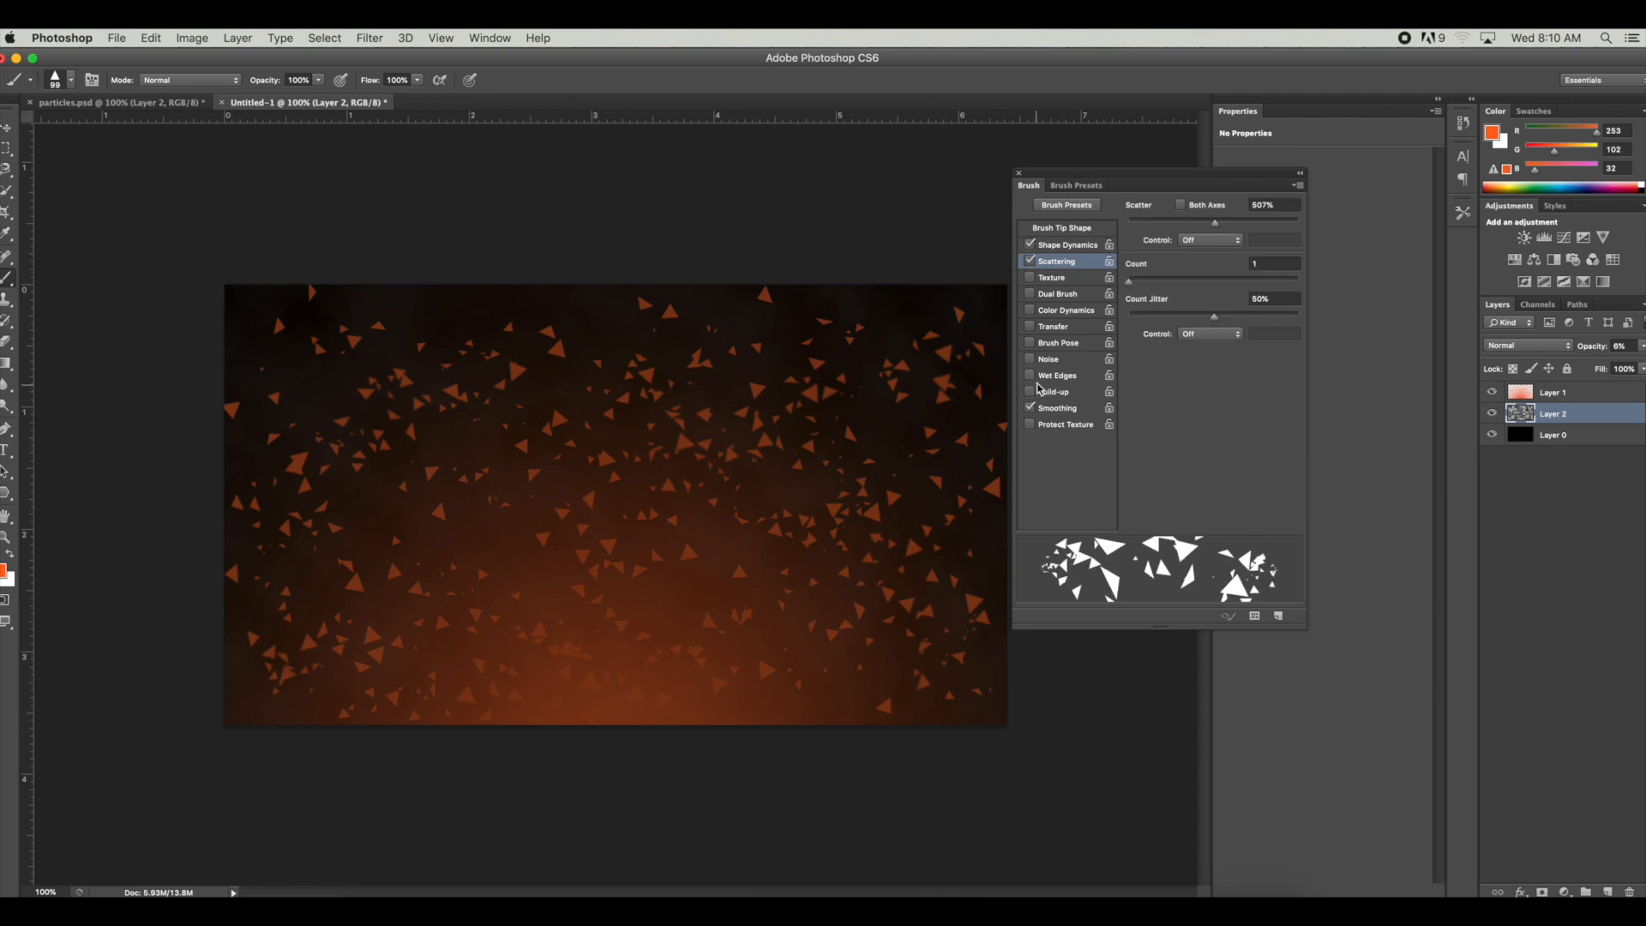
pyautogui.click(1020, 178)
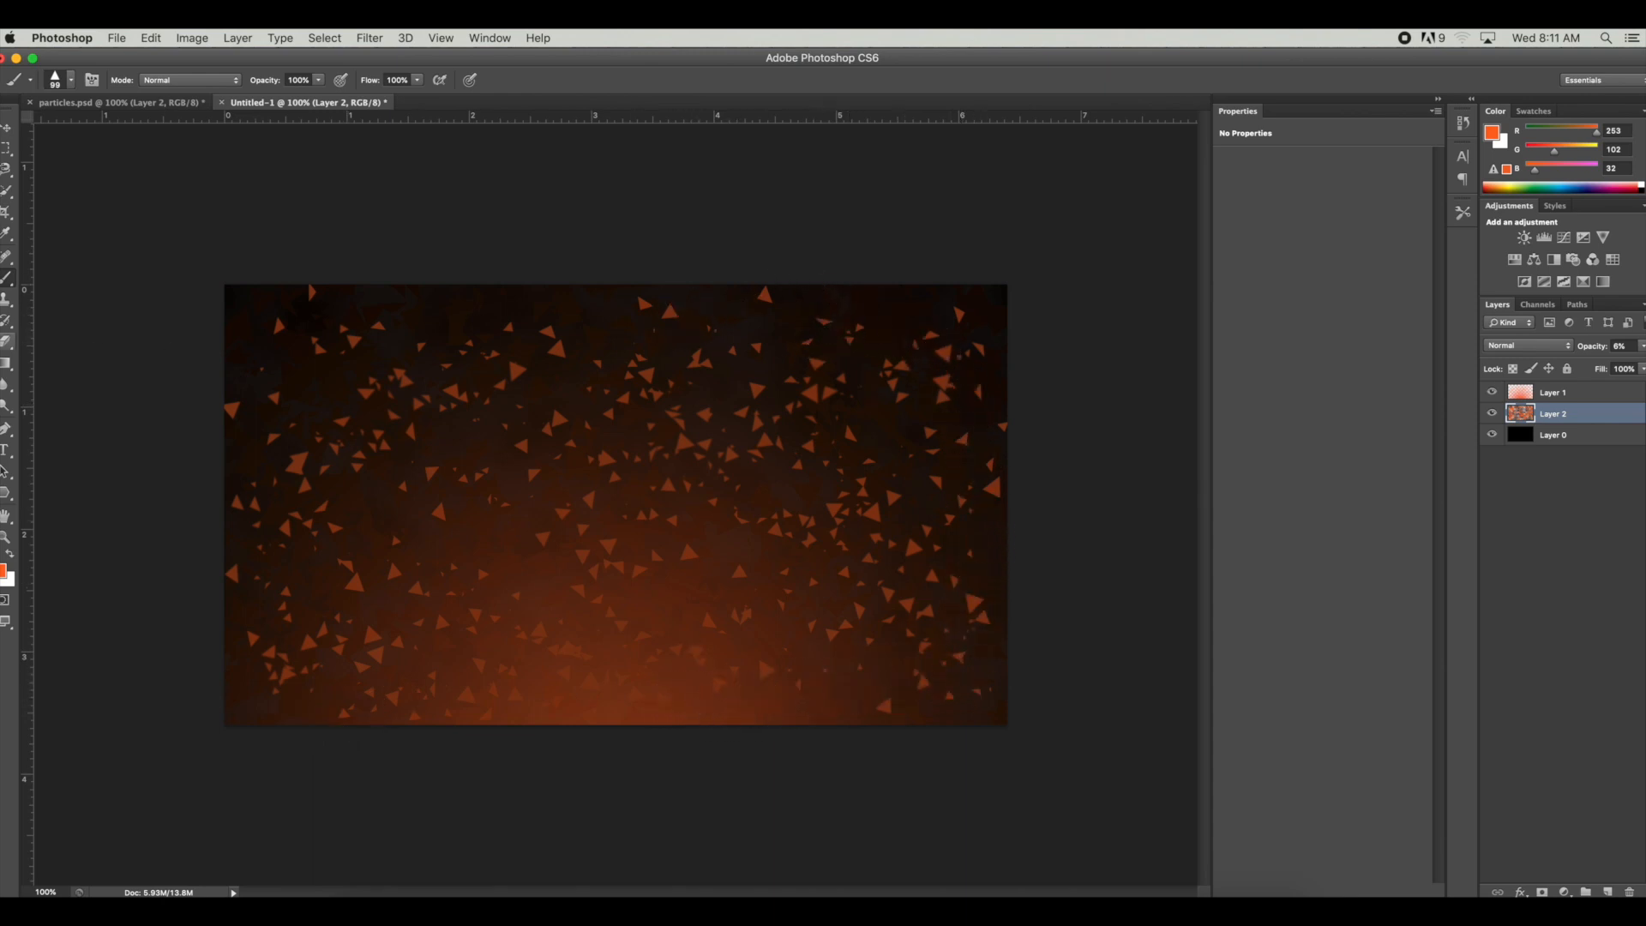
# Step: Soften the particles on Layer 2 with the 250 px Blur tool, and switch to the Move tool
pyautogui.click(5, 387)
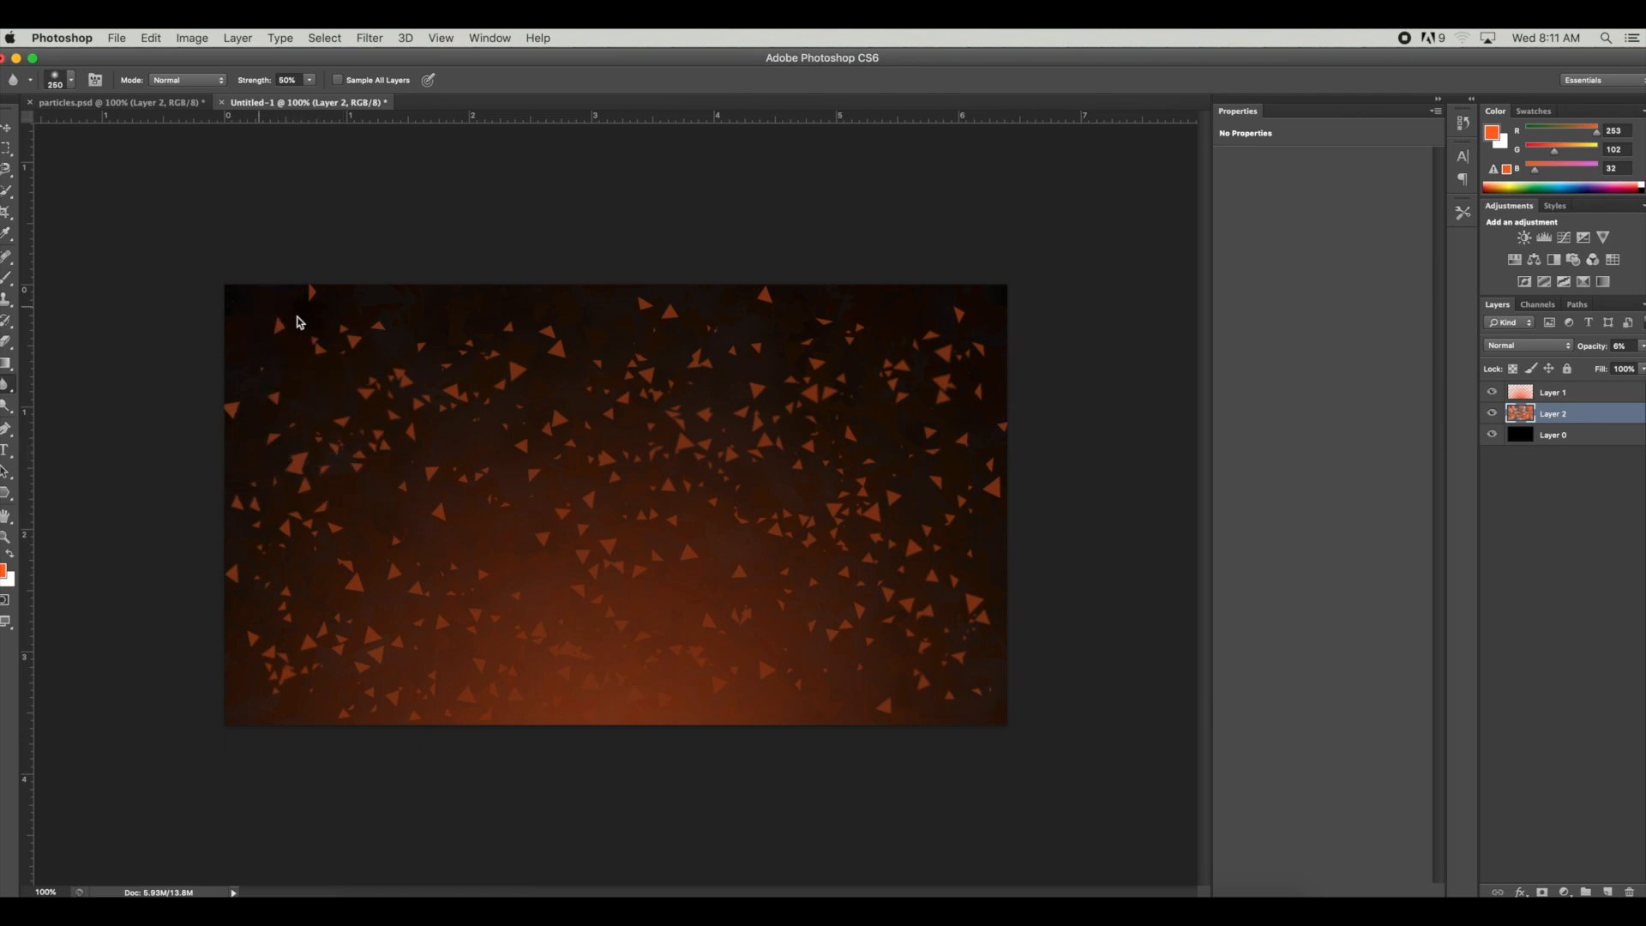
pyautogui.click(9, 130)
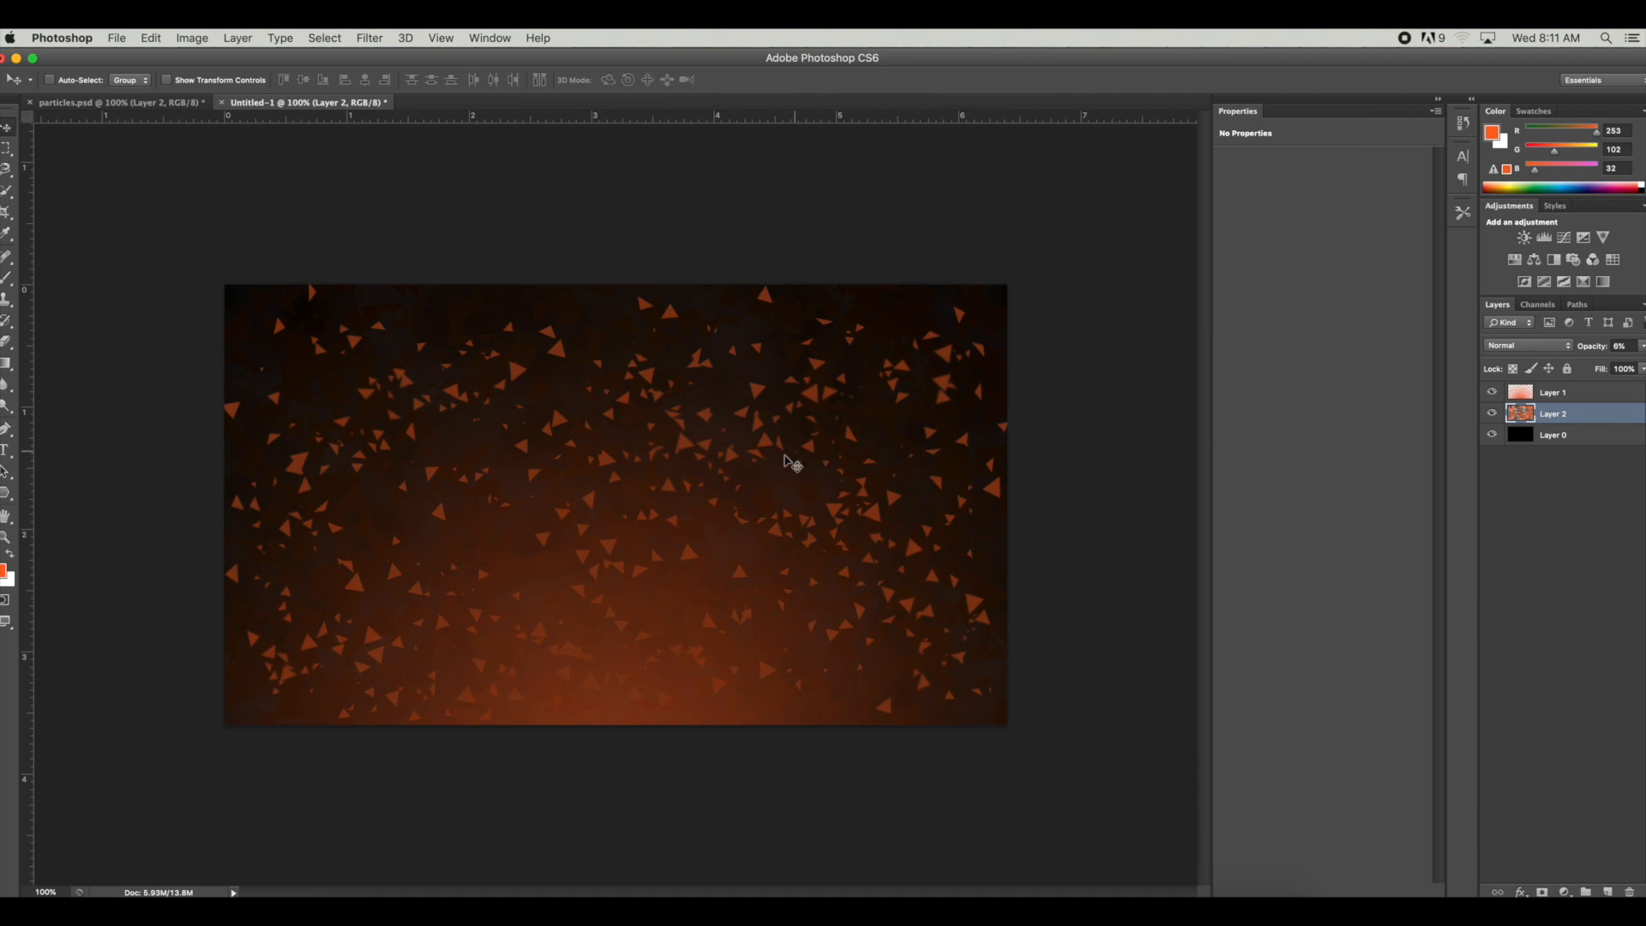